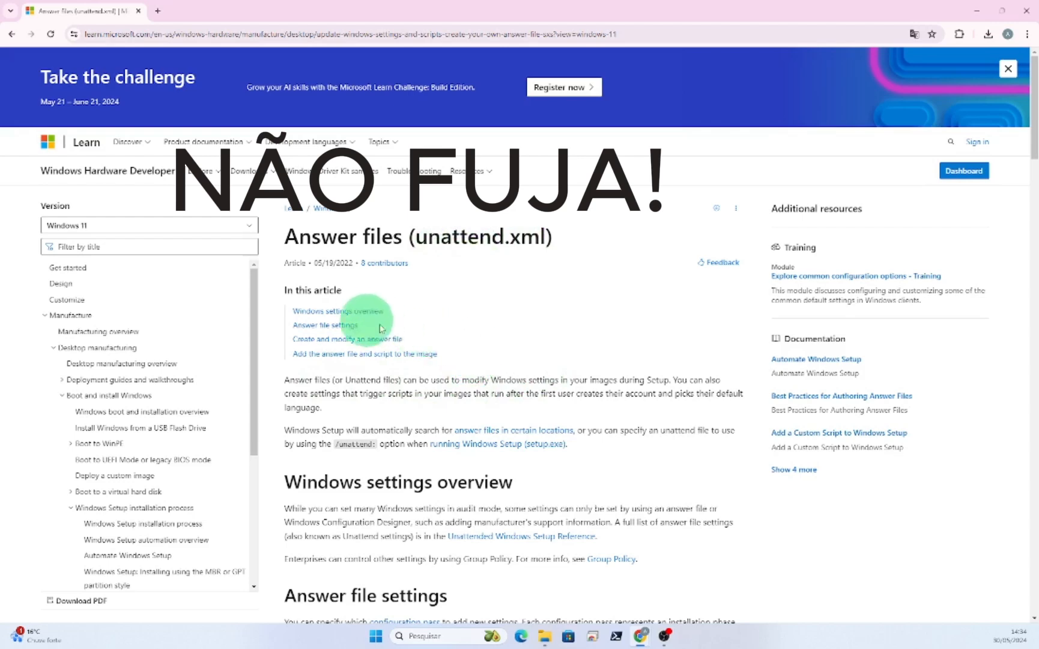
pyautogui.scroll(-2, 563, 298)
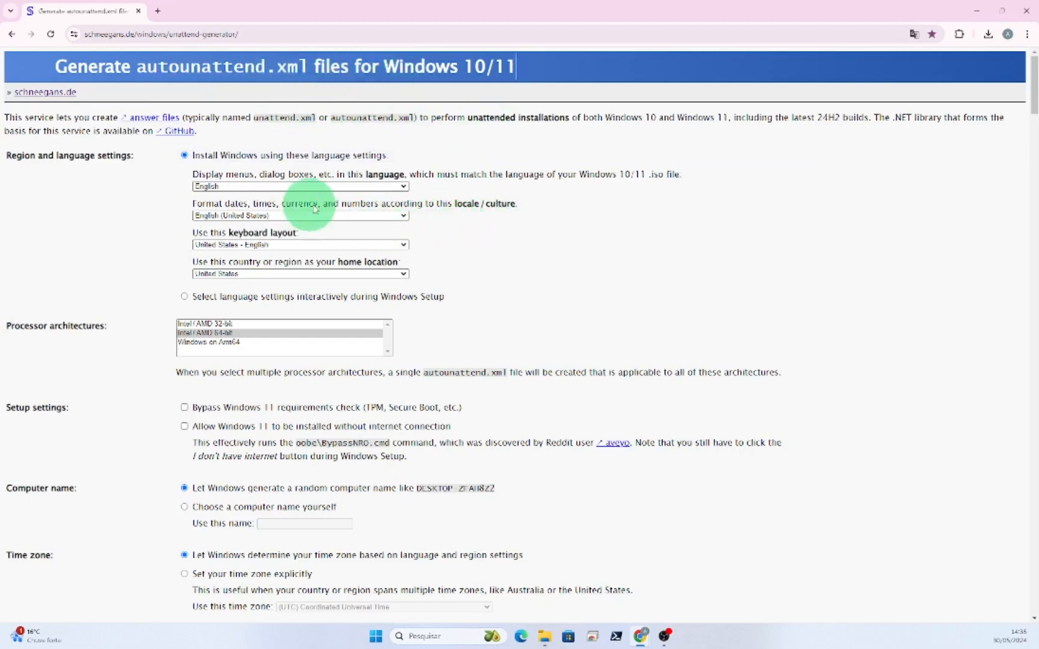
pyautogui.click(282, 187)
pyautogui.click(240, 186)
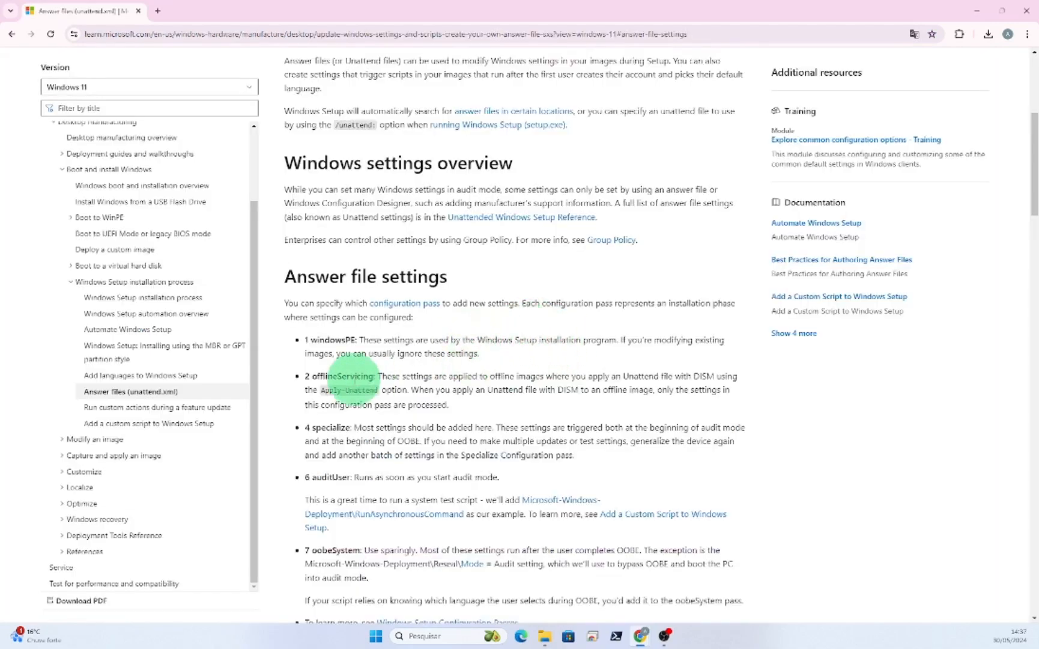
pyautogui.scroll(5, 444, 372)
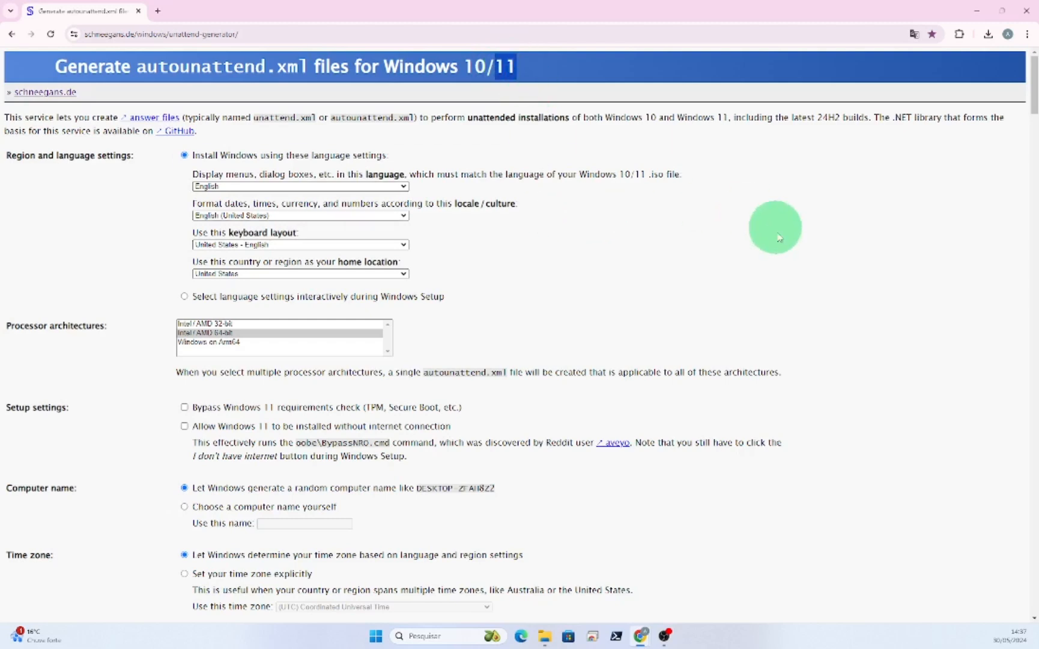
# Step: Set the display language to Brazilian Portuguese, locale to Portuguese (Brazil), keyboard layout to Portuguese (Brazilian ABNT) and home location to Switzerland
pyautogui.click(776, 233)
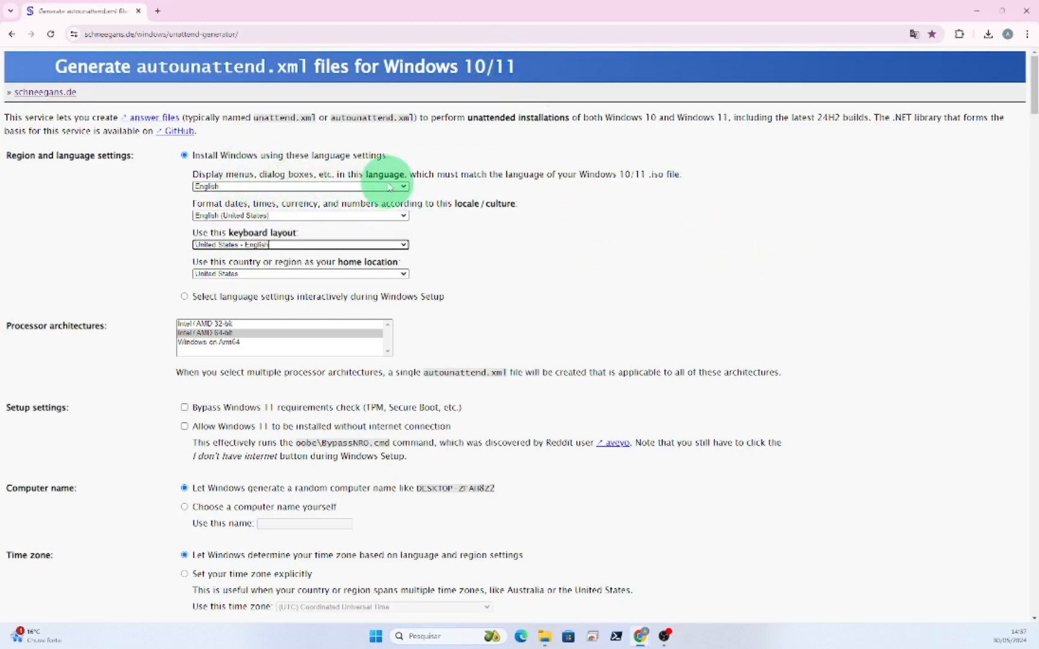
pyautogui.click(404, 186)
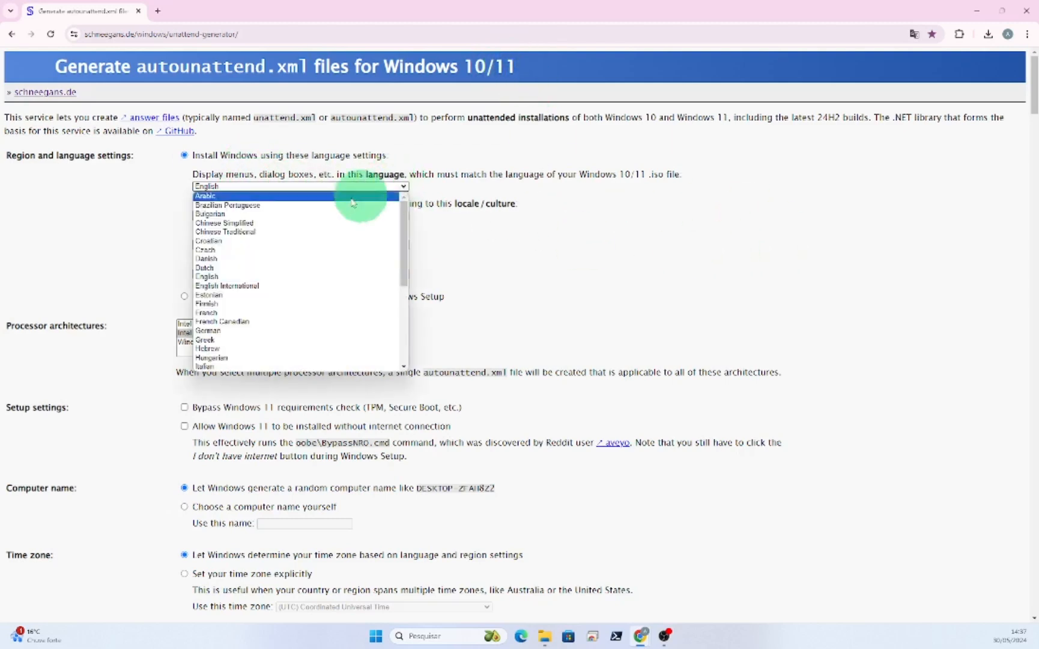
pyautogui.click(250, 206)
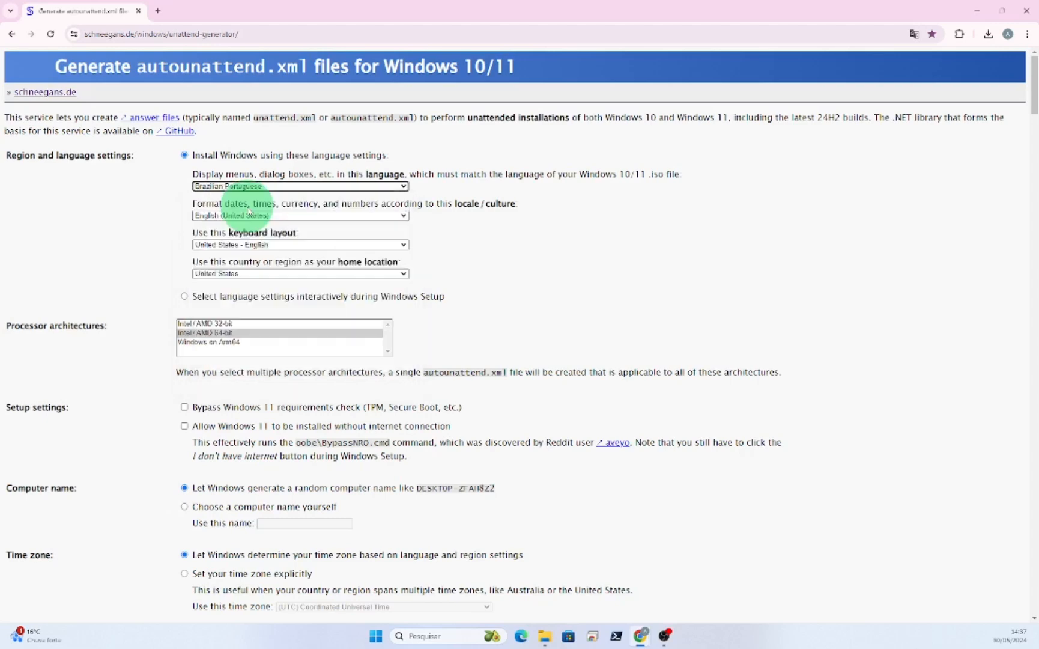
pyautogui.click(400, 216)
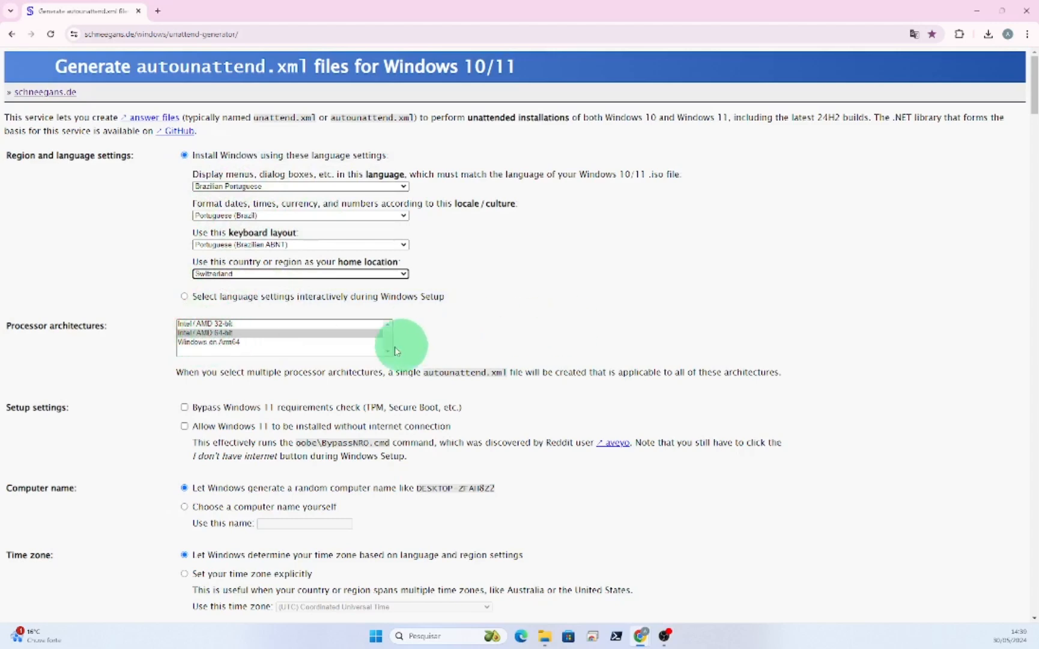
# Step: Select the Intel/AMD 64-bit architecture and enable both setup settings: bypassing the Windows 11 requirements check and installing without internet
pyautogui.click(254, 336)
pyautogui.scroll(-1, 203, 339)
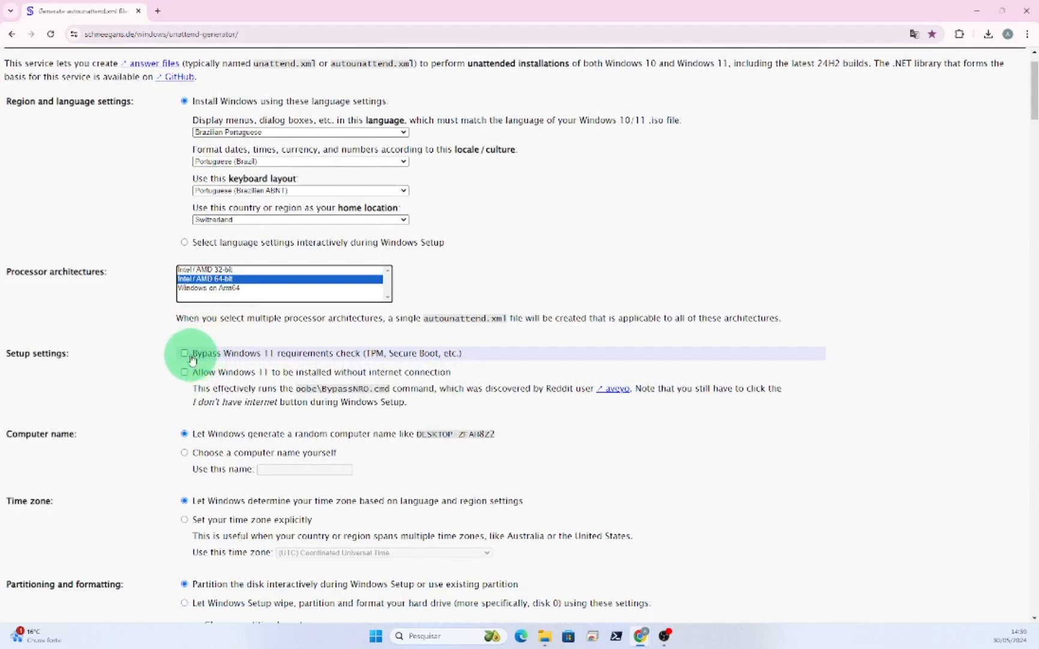
pyautogui.click(191, 358)
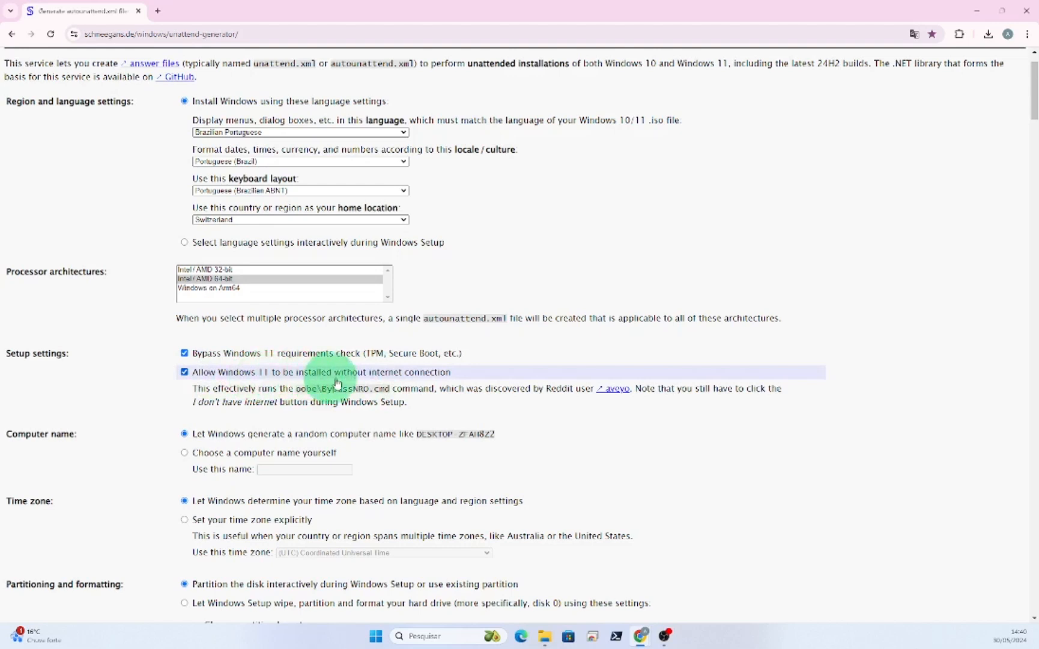
pyautogui.moveTo(296, 388); pyautogui.dragTo(306, 388)
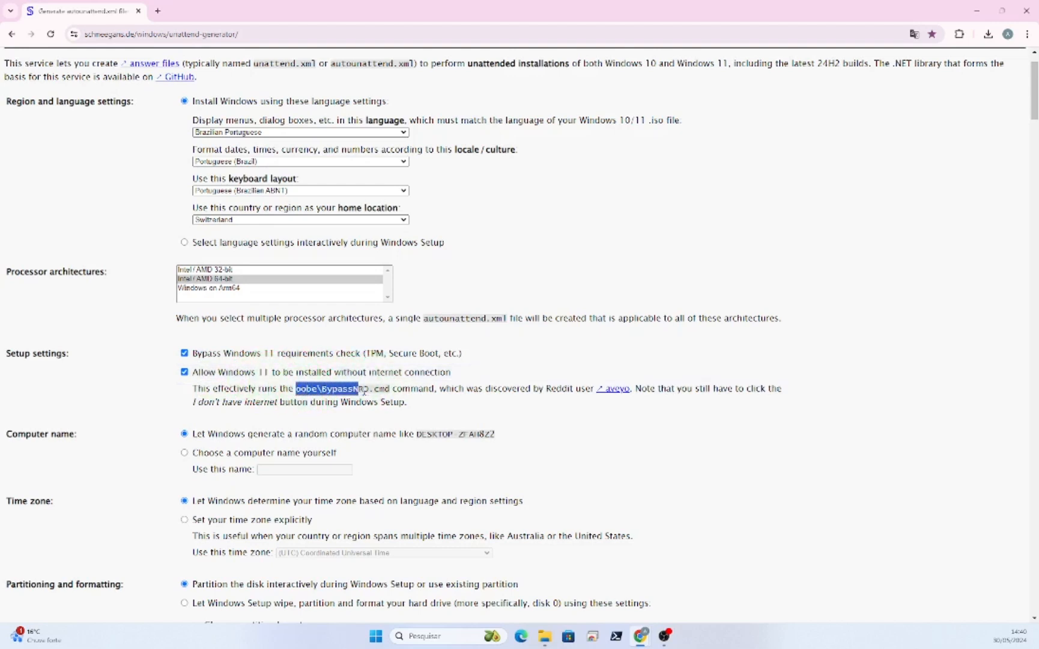
pyautogui.click(192, 388)
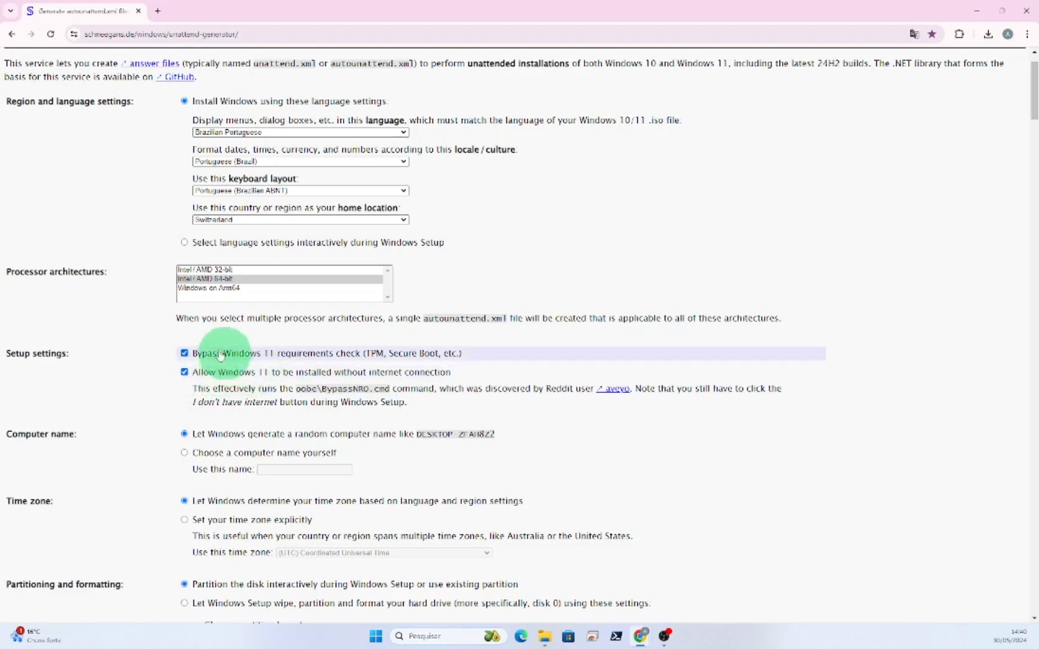
# Step: Choose a custom computer name instead of a random one and set it to stream
pyautogui.scroll(-2, 271, 366)
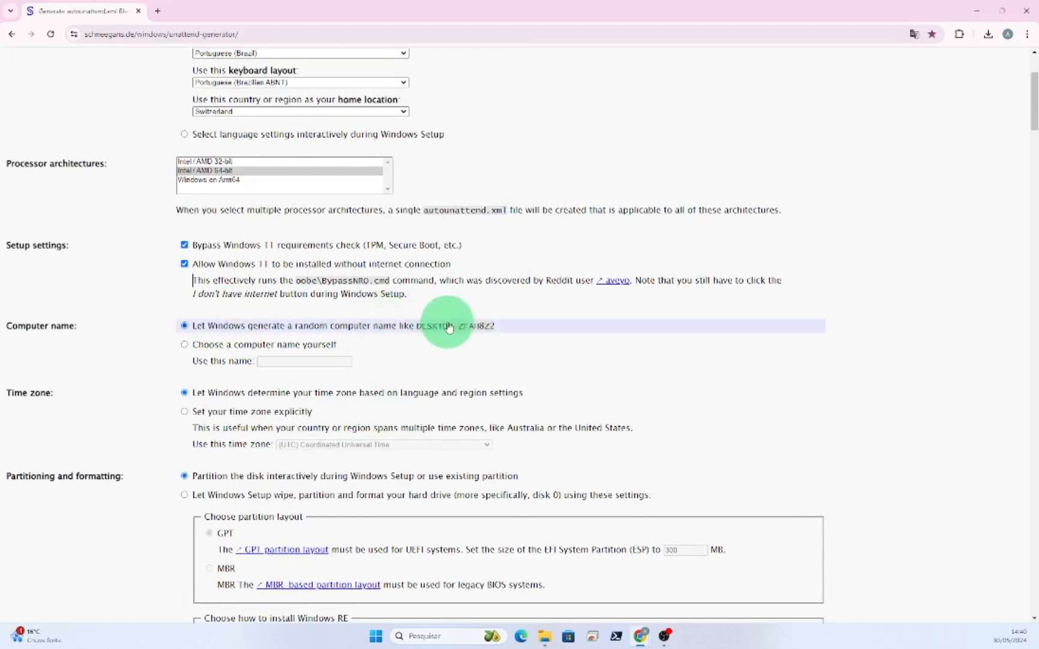
pyautogui.click(190, 347)
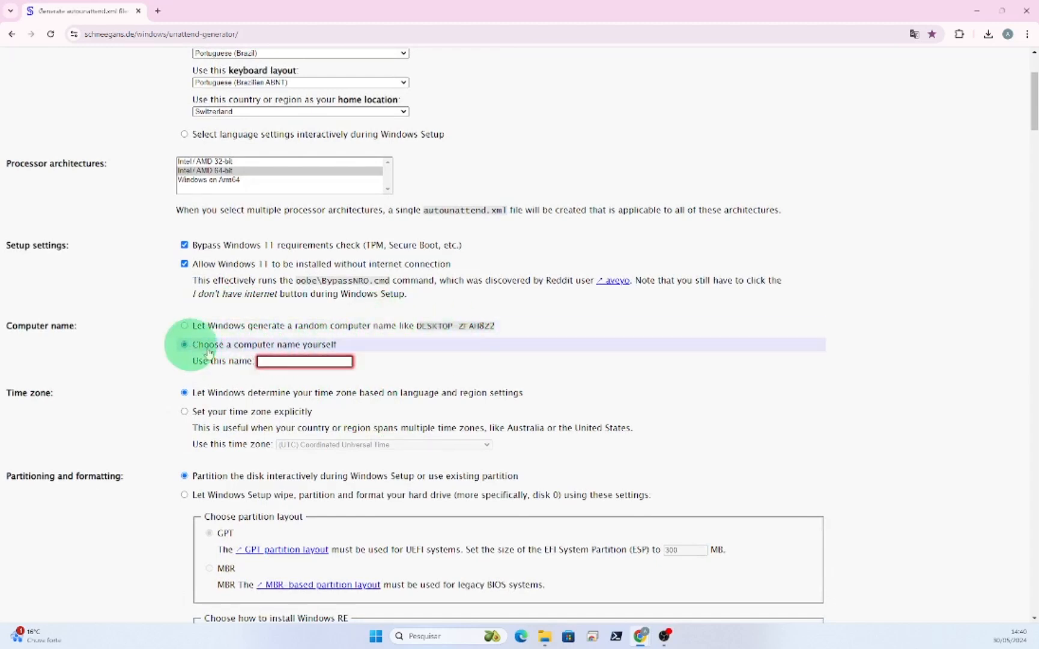
pyautogui.click(280, 362)
pyautogui.write('stream')
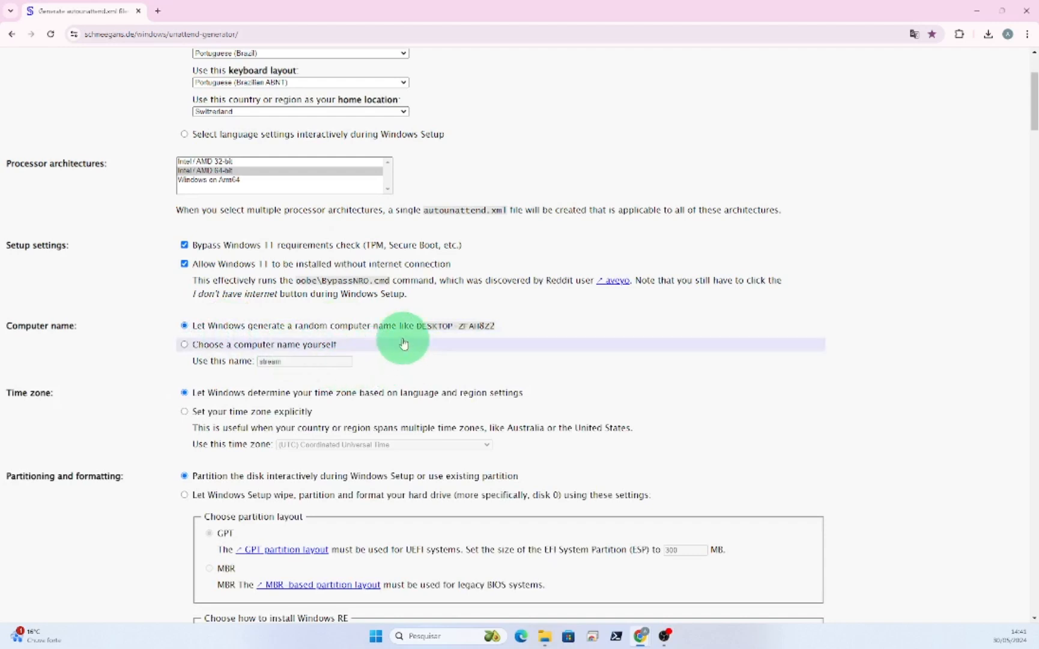
pyautogui.click(185, 346)
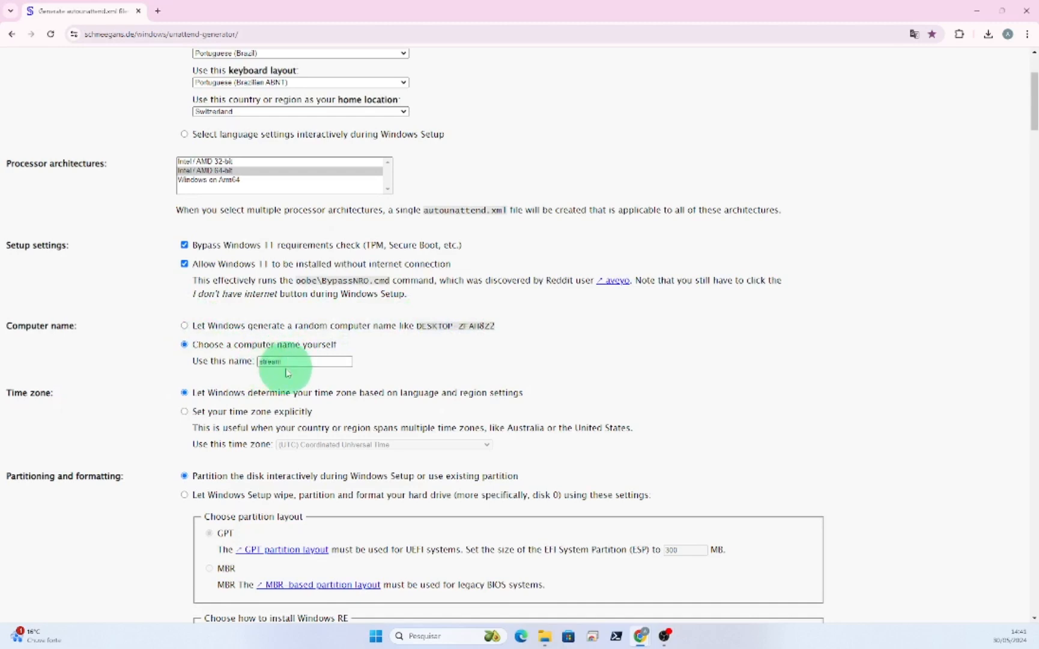
# Step: Set the time zone explicitly to (UTC+01:00) Amsterdam, Berlin, Bern, Rome, Stockholm, Vienna
pyautogui.scroll(-1, 287, 371)
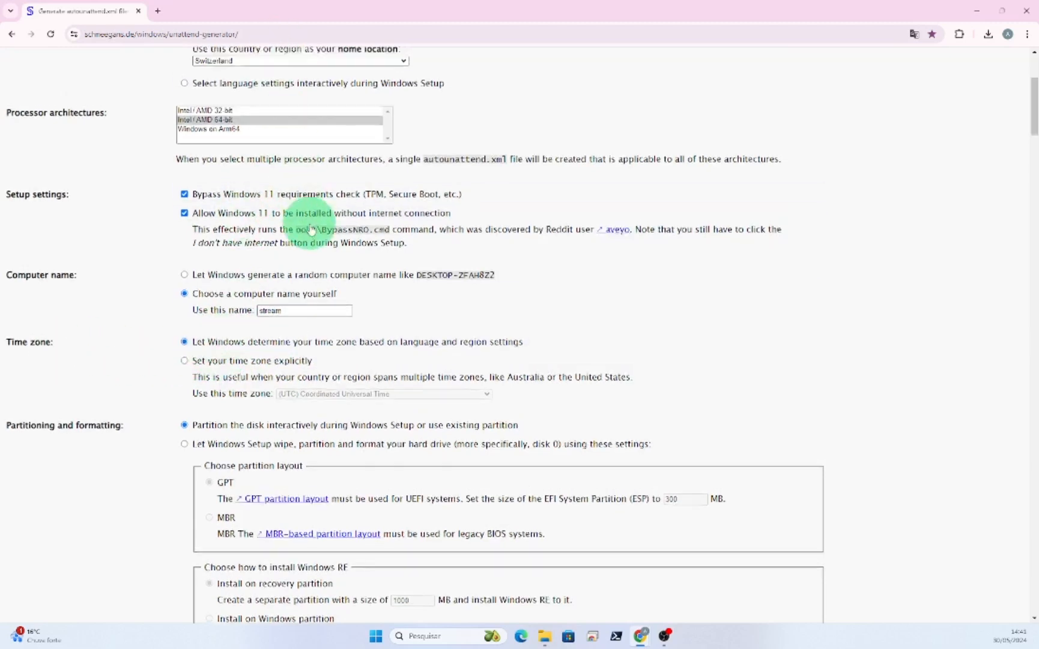
pyautogui.scroll(4, 324, 180)
pyautogui.scroll(-3, 240, 391)
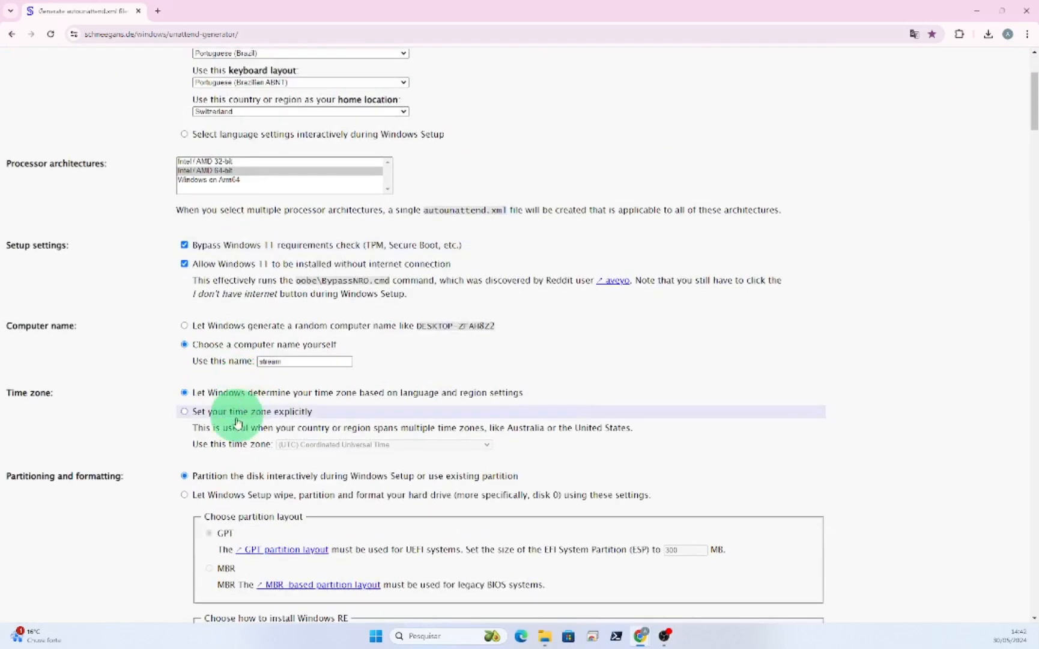
pyautogui.click(184, 413)
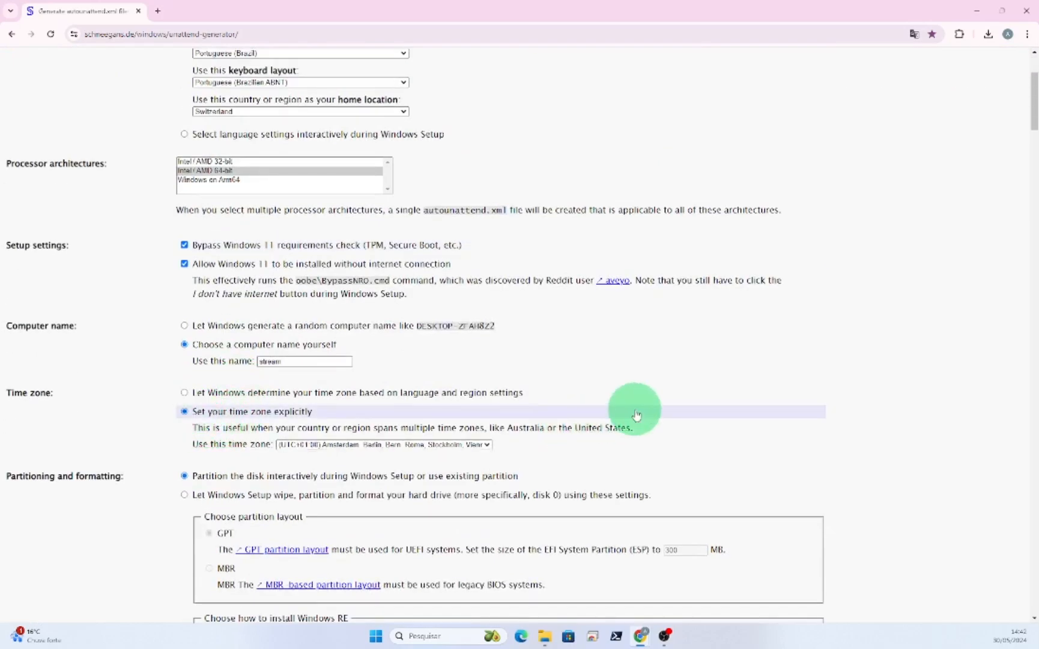
# Step: Review the partitioning options without changing them, and choose Pro as the Windows edition installed with a generic product key
pyautogui.scroll(-3, 633, 408)
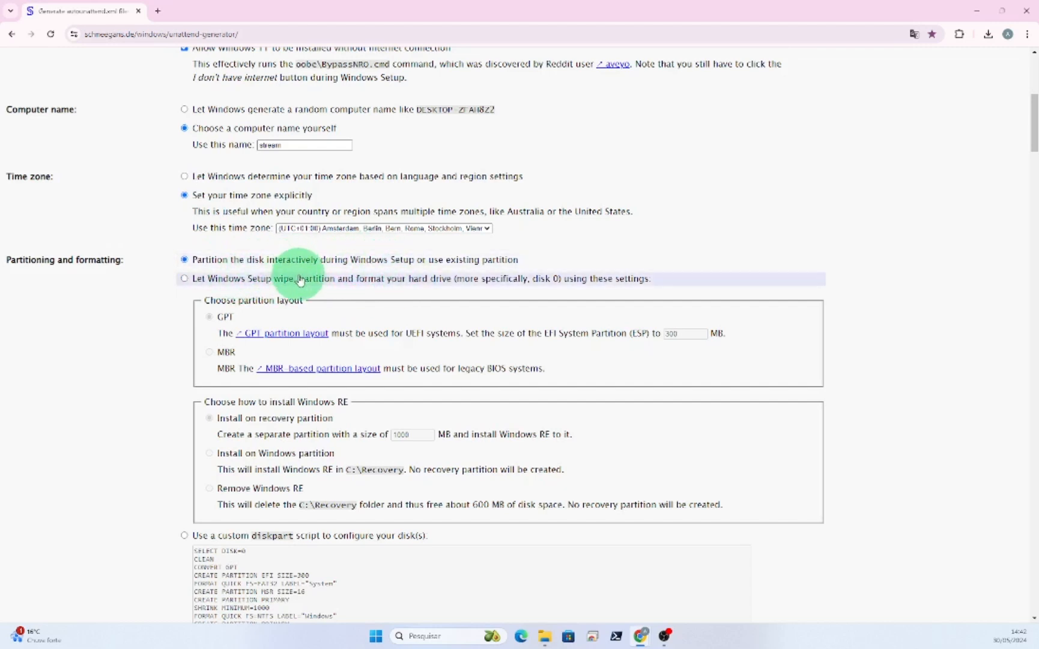
pyautogui.scroll(-1, 300, 281)
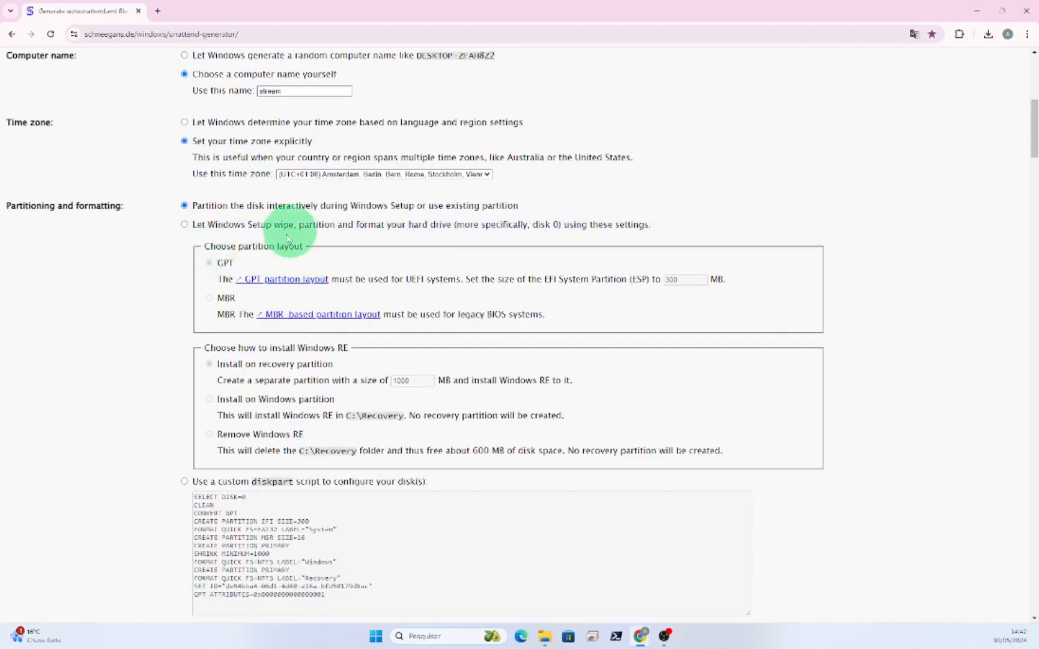
pyautogui.scroll(-4, 637, 339)
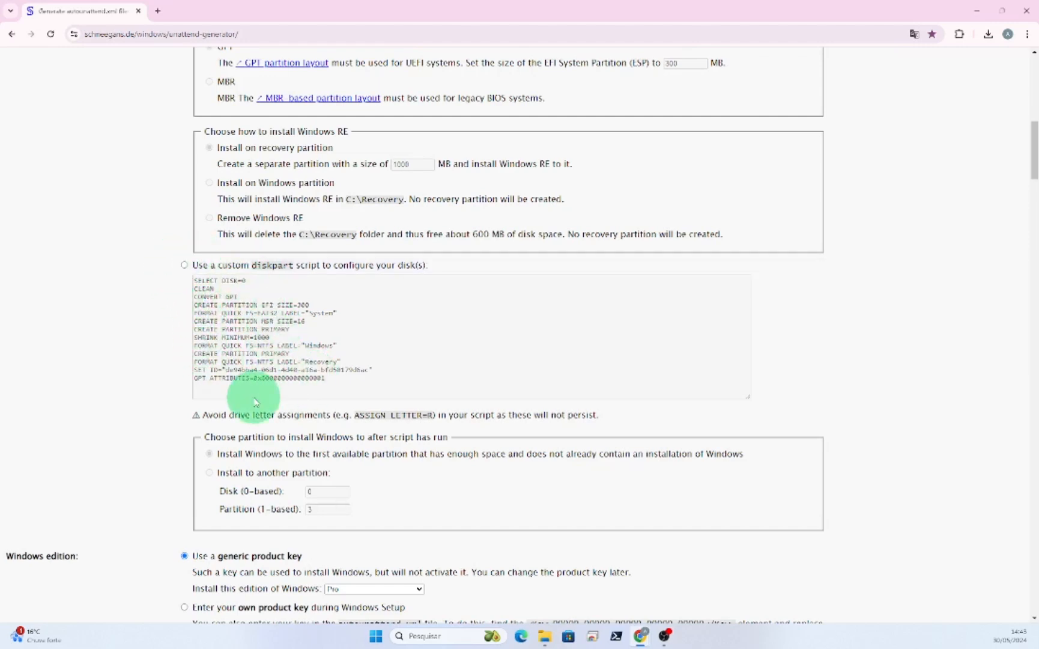
pyautogui.scroll(-6, 250, 398)
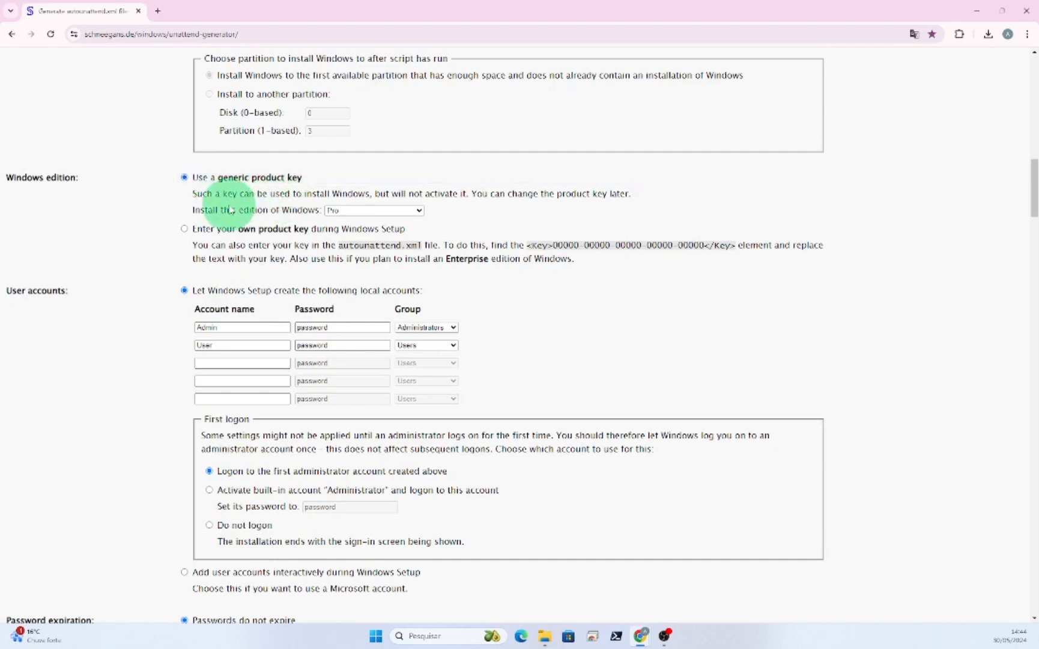
pyautogui.click(420, 211)
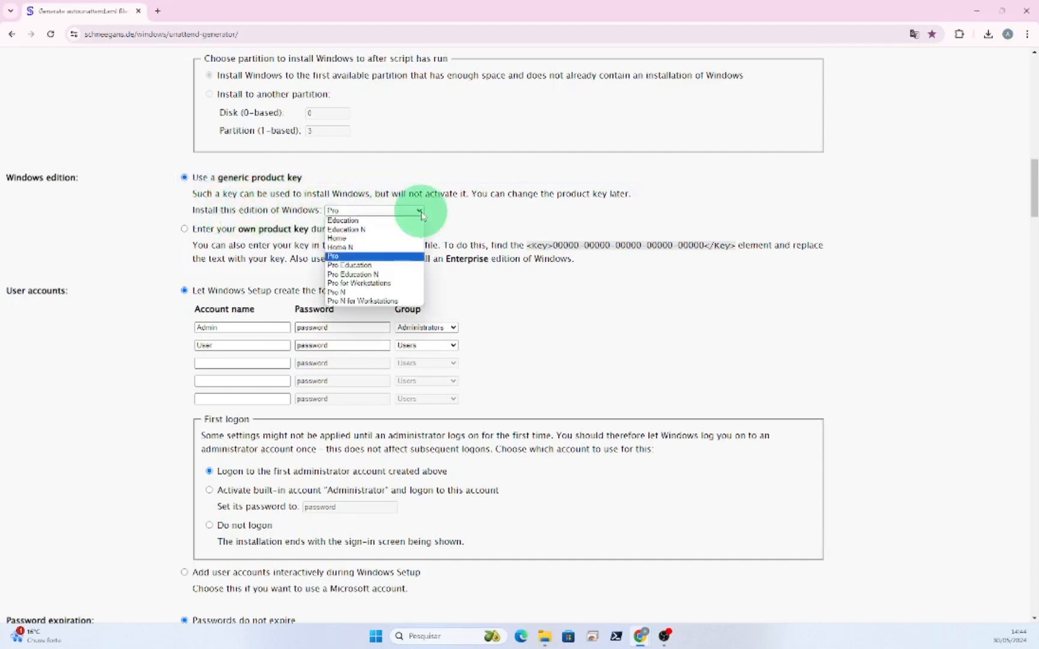
pyautogui.click(335, 257)
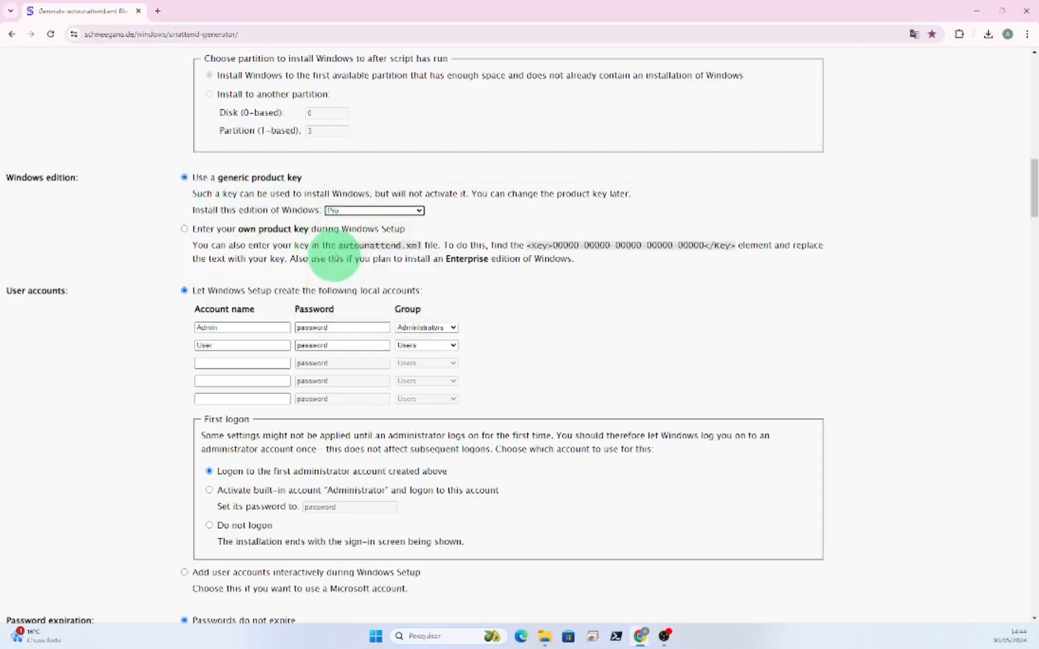
pyautogui.click(419, 212)
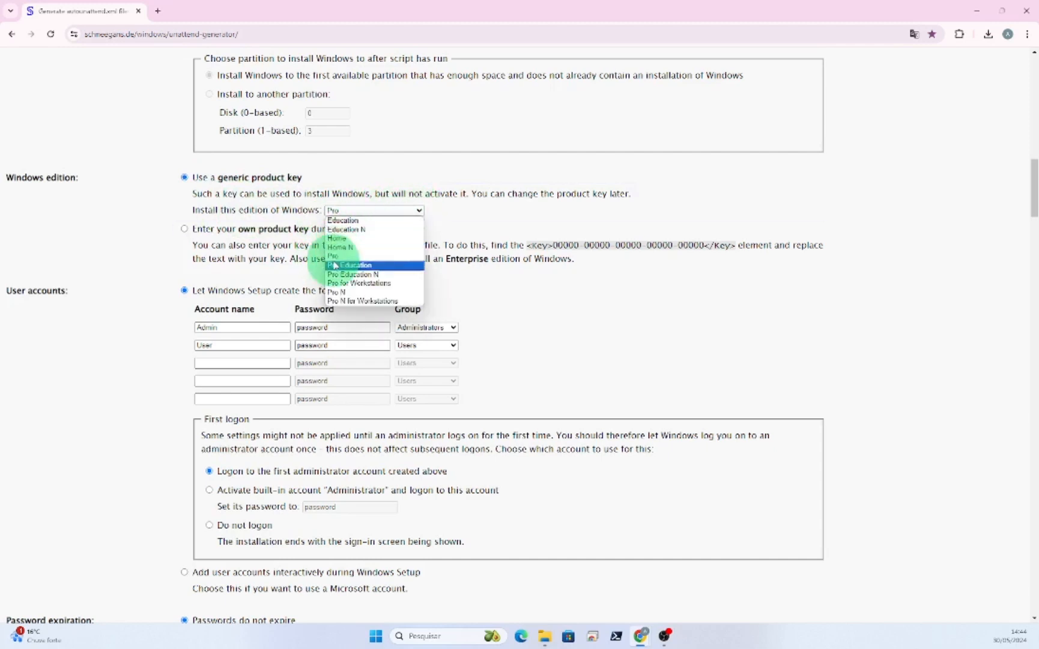
pyautogui.click(335, 257)
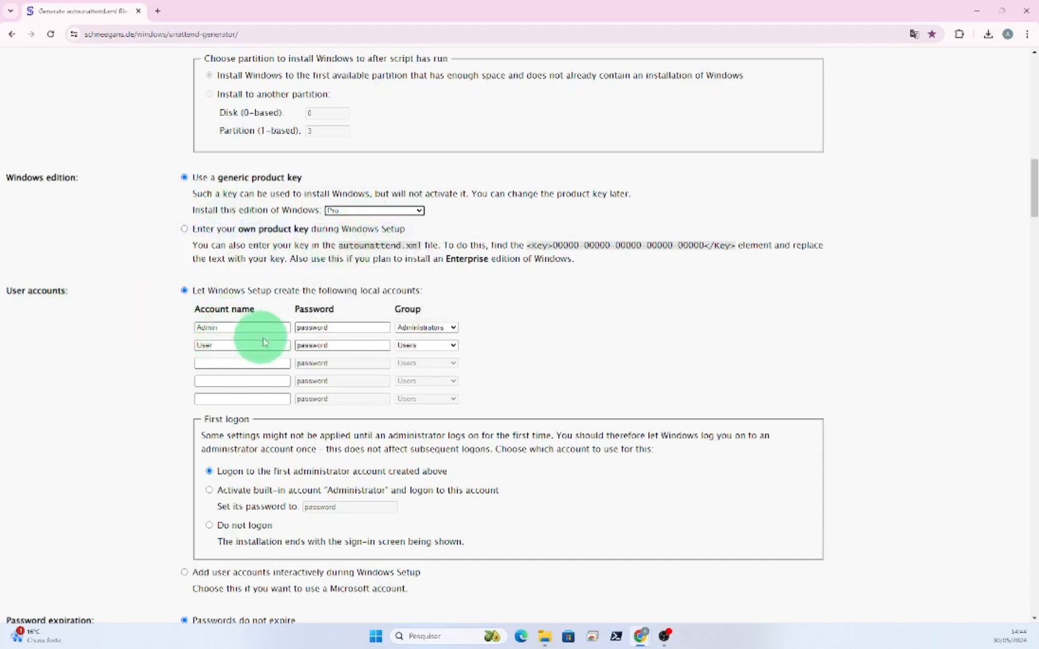
# Step: Name the second local account caverna, leave its password blank and assign it to the Administrators group
pyautogui.doubleClick(205, 345)
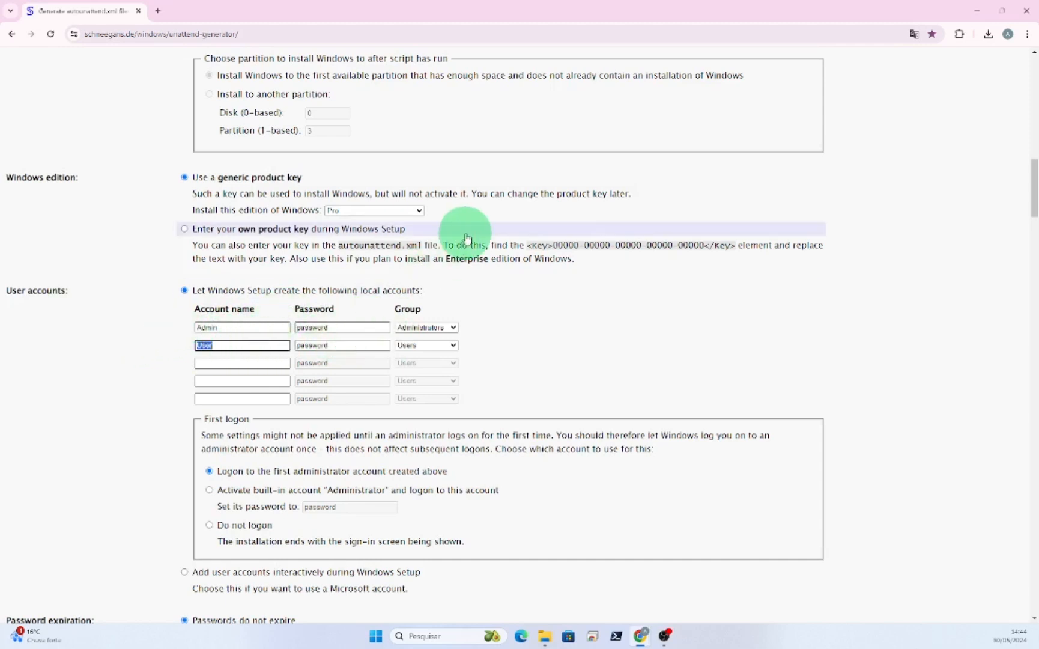
pyautogui.write('caverna')
pyautogui.click(437, 346)
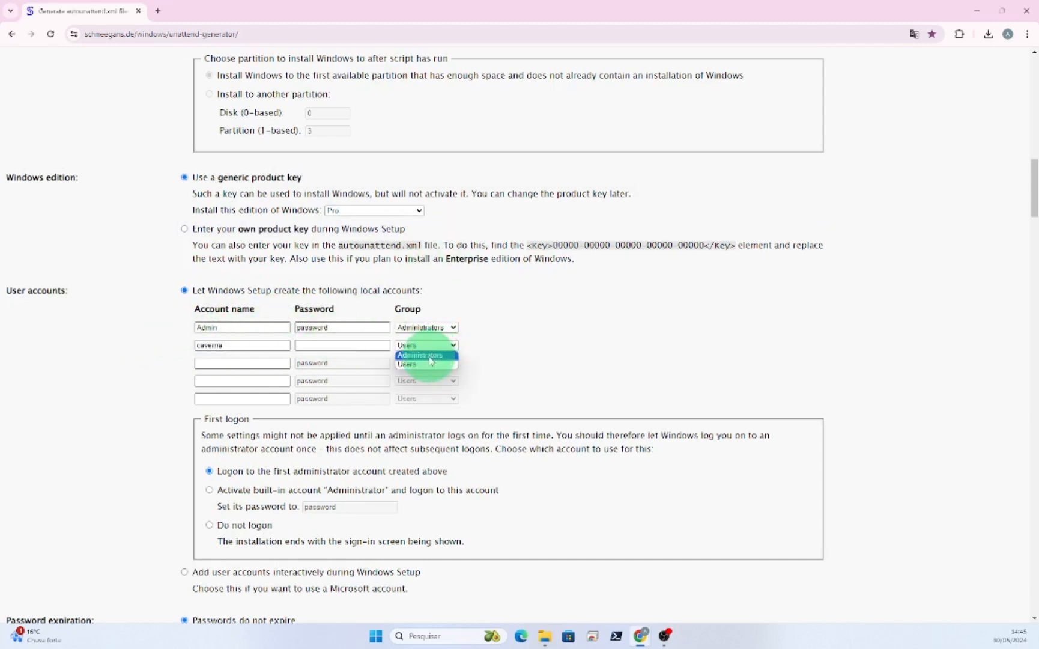
pyautogui.click(430, 358)
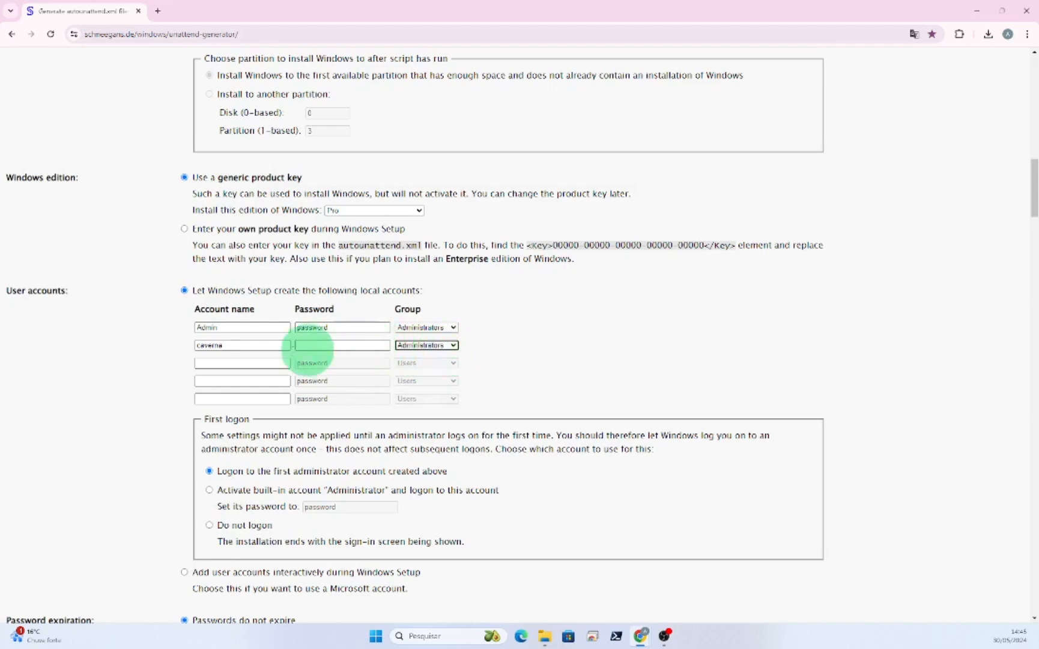
pyautogui.click(354, 347)
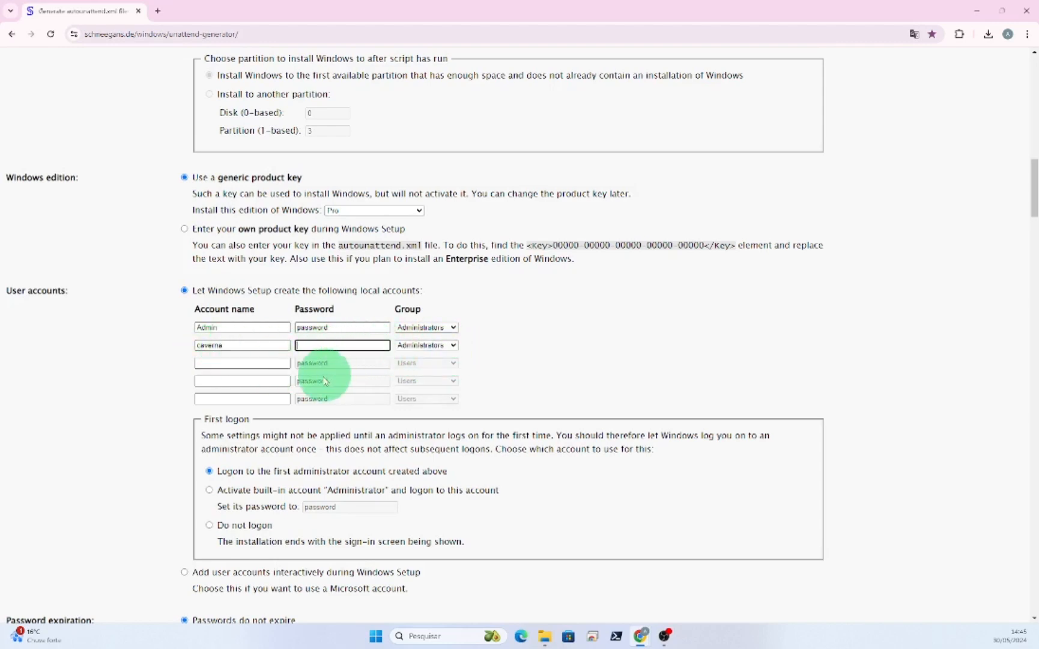
# Step: Review the first logon, password expiration and account lockout policy options
pyautogui.scroll(-3, 332, 371)
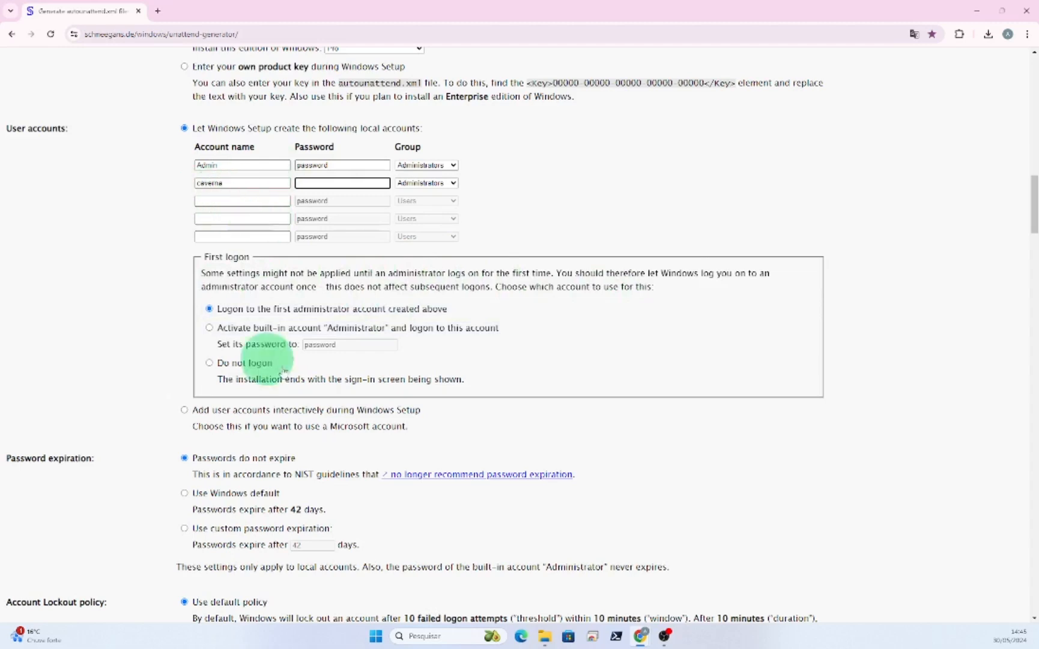
pyautogui.scroll(-3, 486, 340)
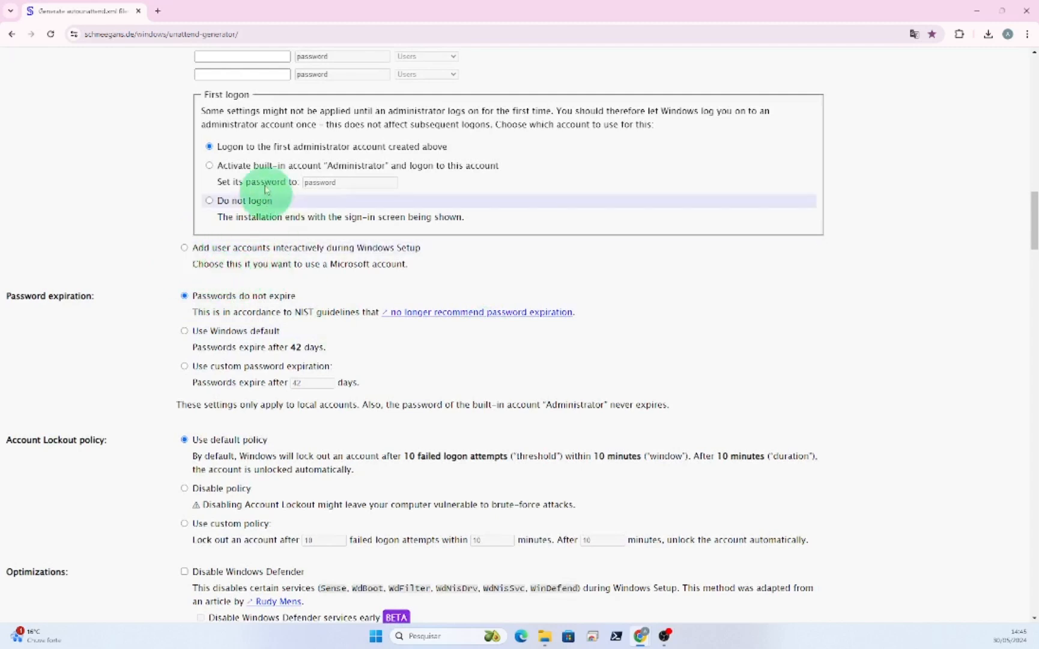
pyautogui.scroll(1, 288, 159)
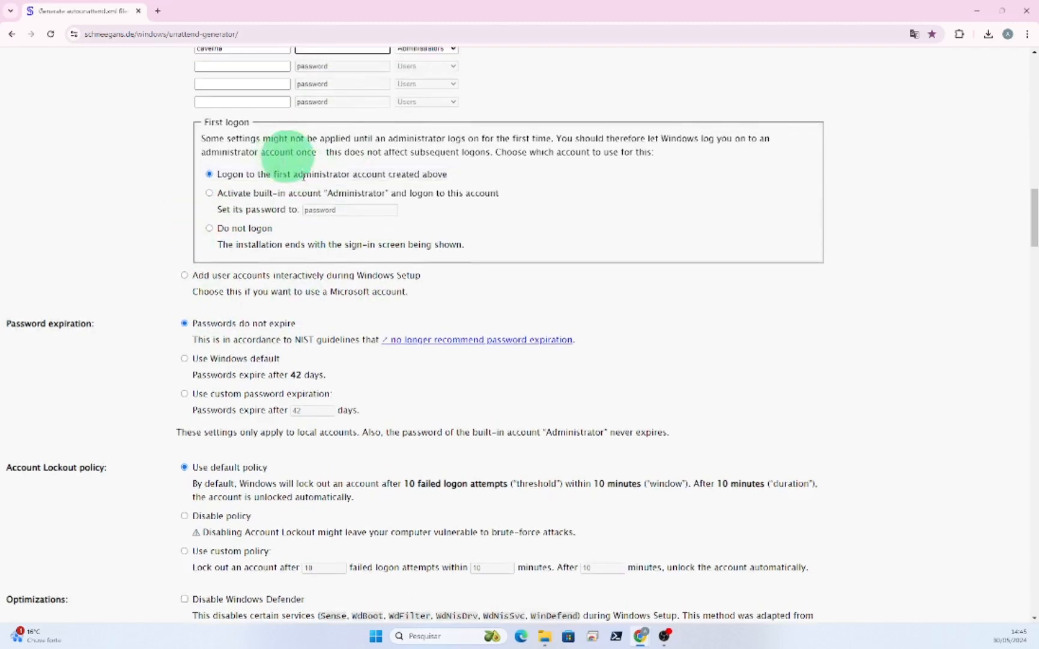
pyautogui.scroll(-2, 354, 181)
pyautogui.scroll(1, 270, 246)
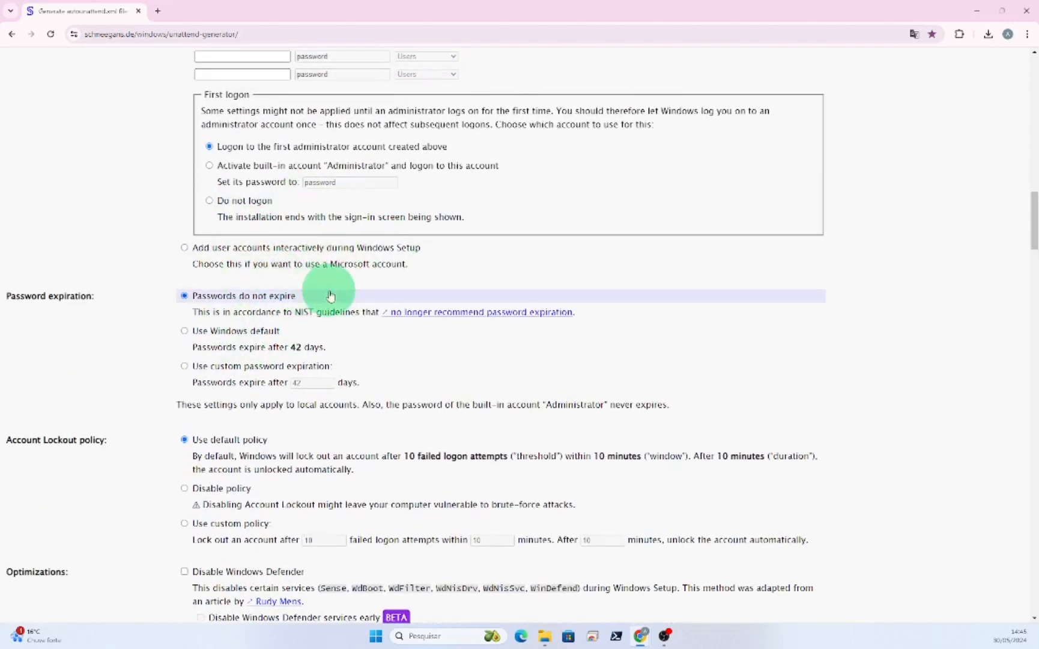
pyautogui.scroll(-1, 295, 300)
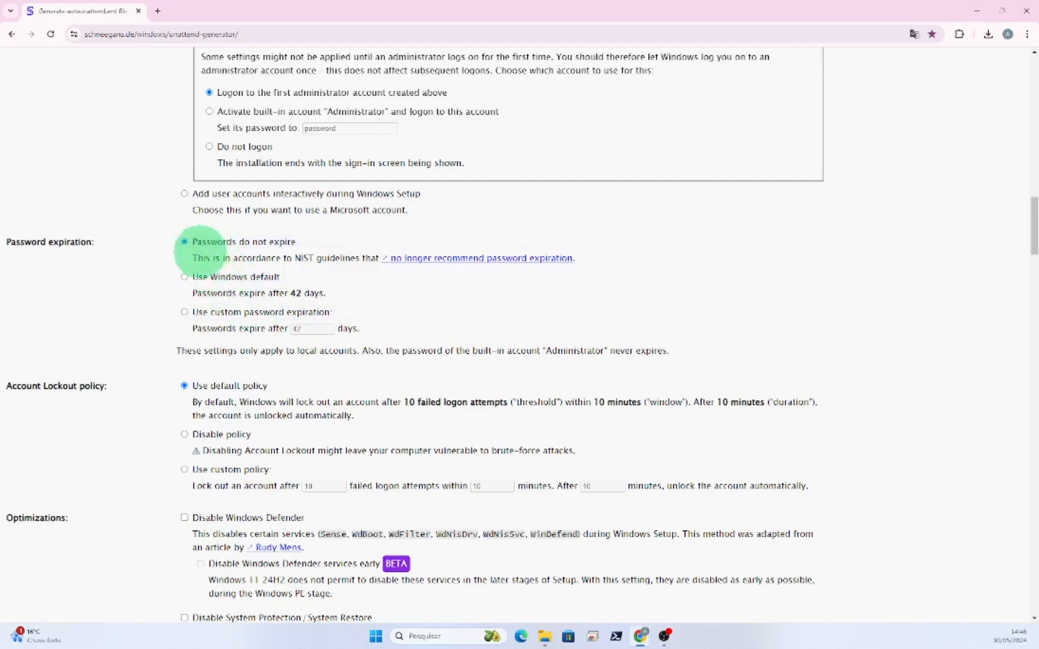
# Step: Turn on the optimization that disables System Protection / System Restore, leaving the password expiration and lockout policies unchanged
pyautogui.scroll(-2, 300, 312)
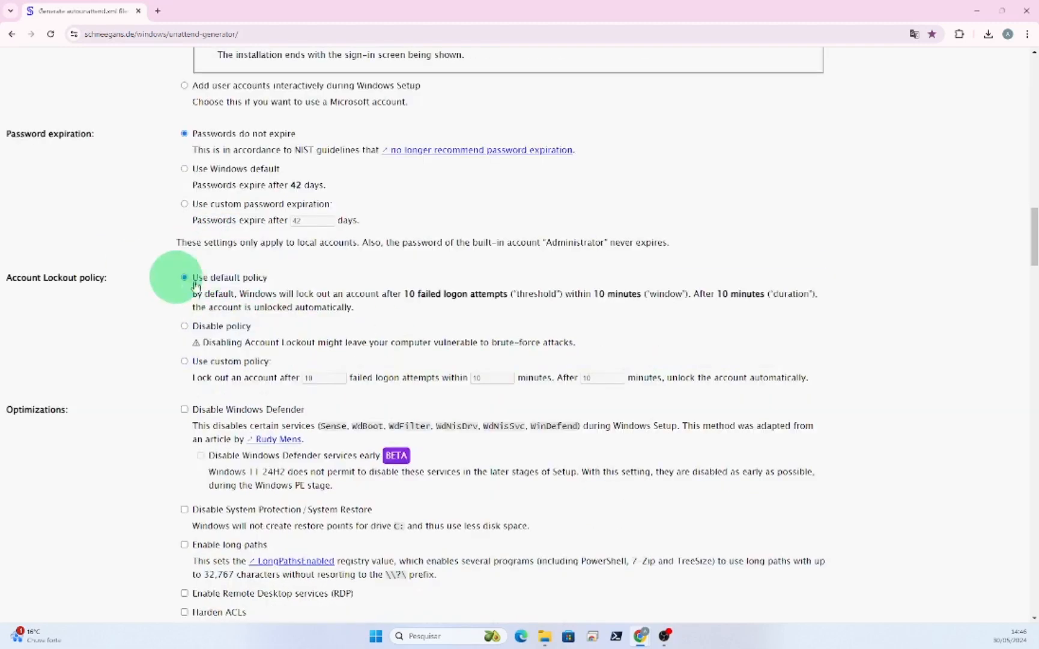
pyautogui.scroll(-5, 313, 204)
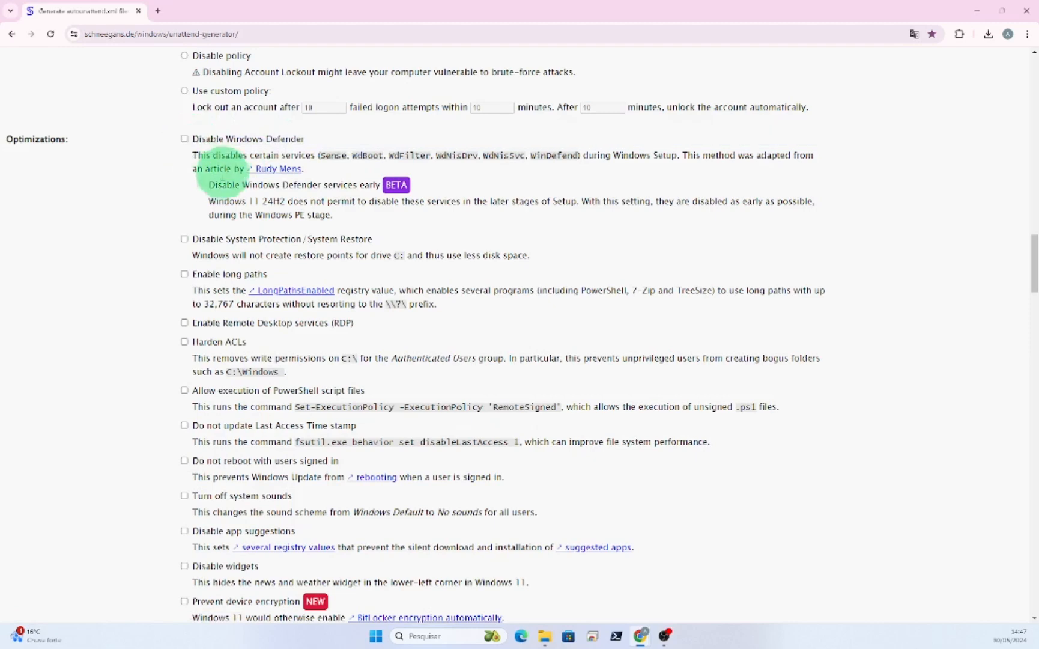
pyautogui.click(231, 239)
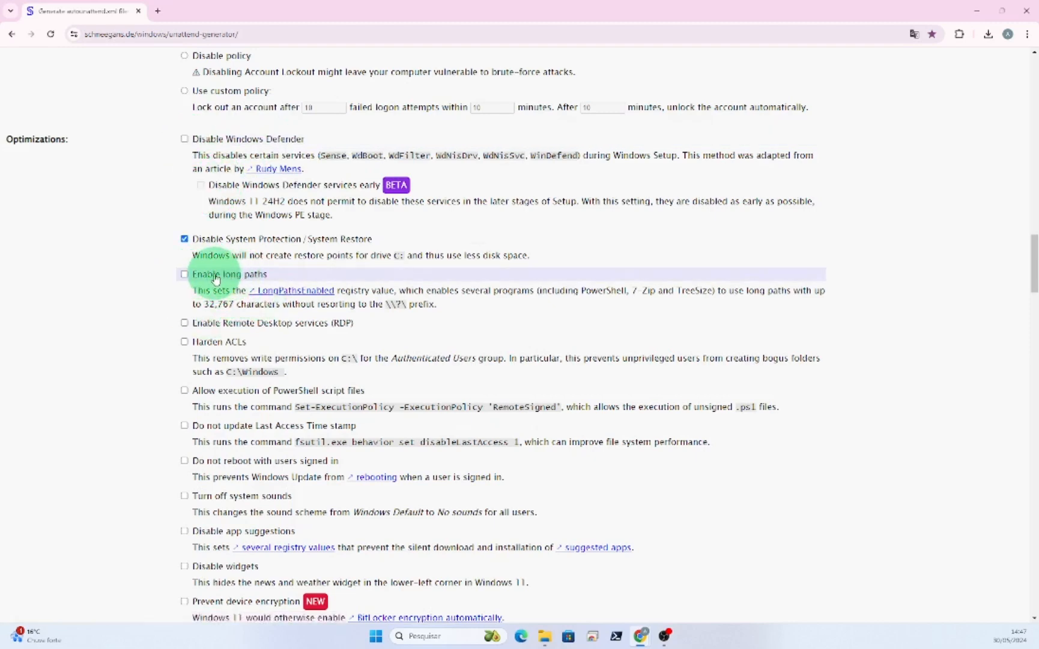
# Step: Enable Remote Desktop services (RDP) and allow the execution of PowerShell script files in the optimizations
pyautogui.scroll(-1, 215, 279)
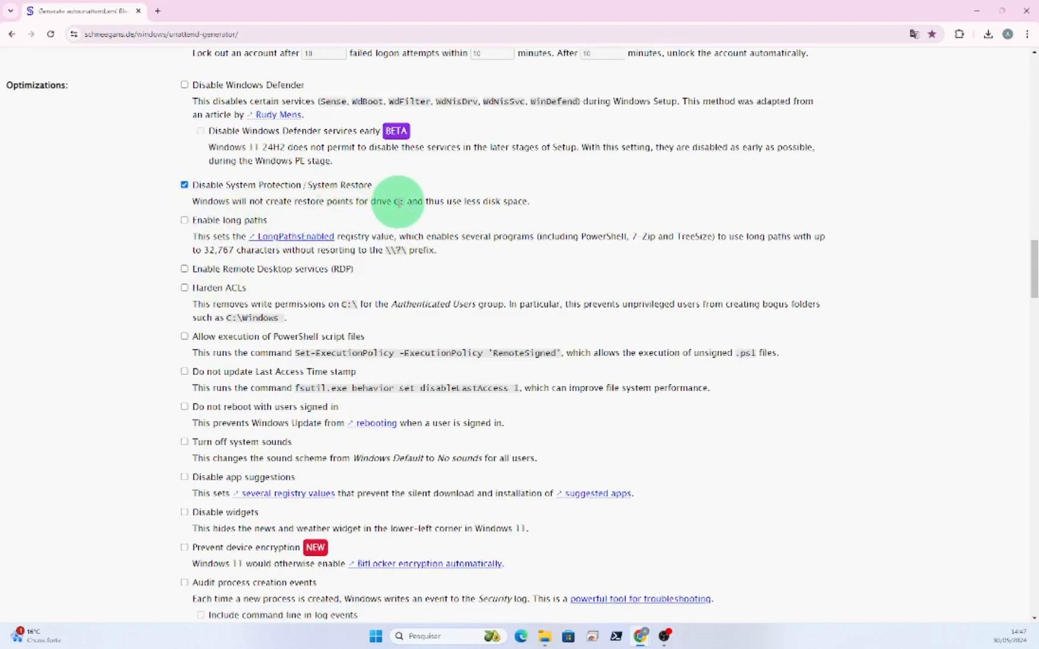
pyautogui.scroll(-1, 390, 213)
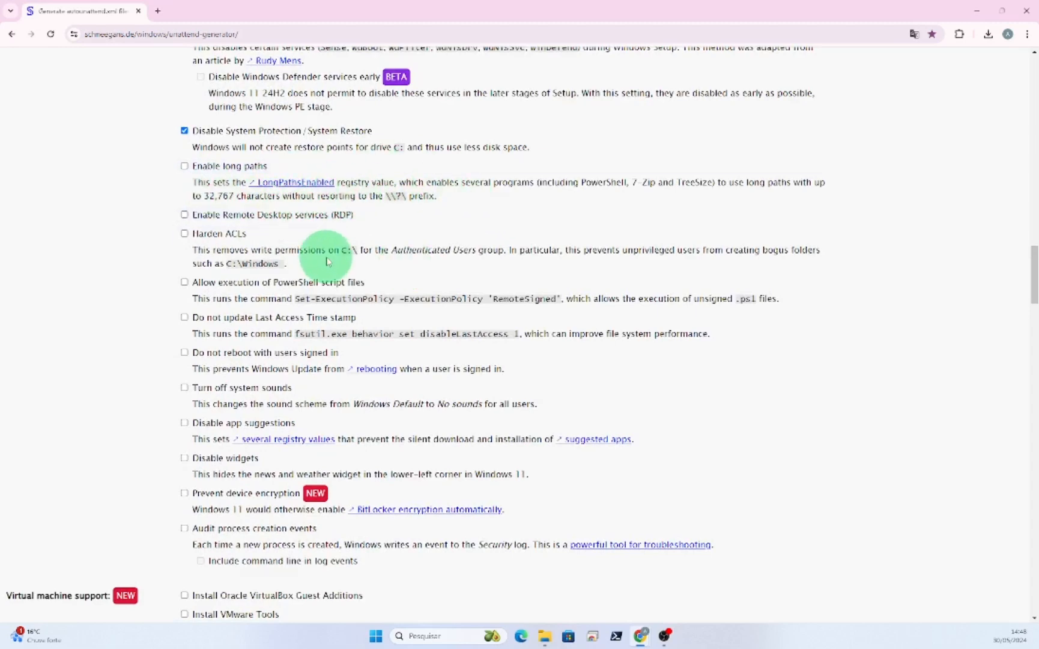
pyautogui.click(185, 216)
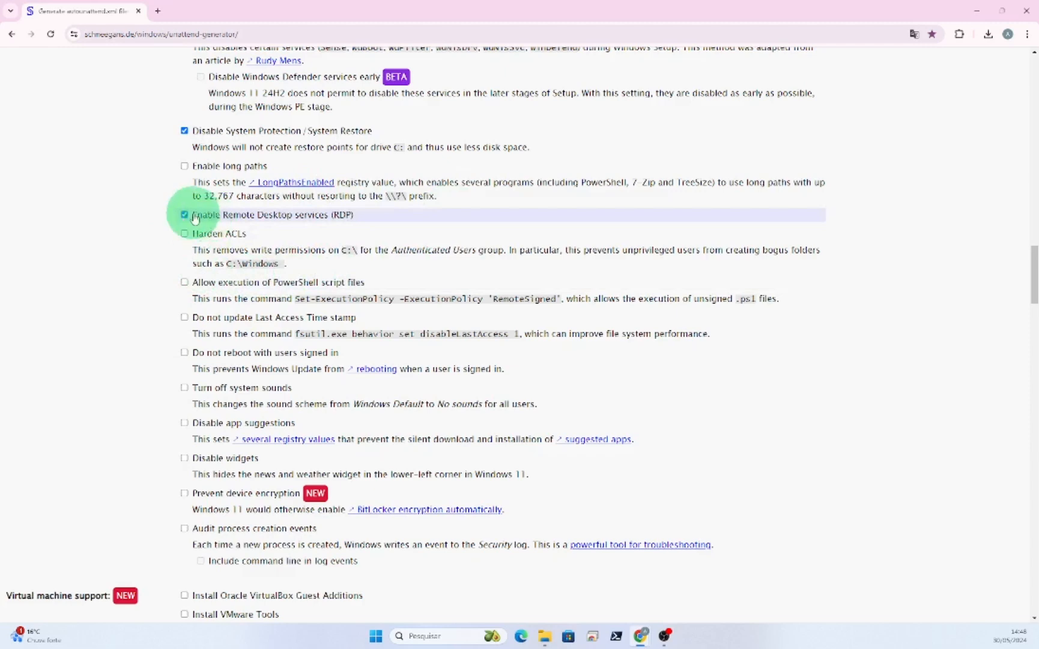
pyautogui.click(184, 281)
# Step: Select the optimizations that turn off system sounds, disable widgets and prevent device encryption
pyautogui.scroll(-2, 186, 288)
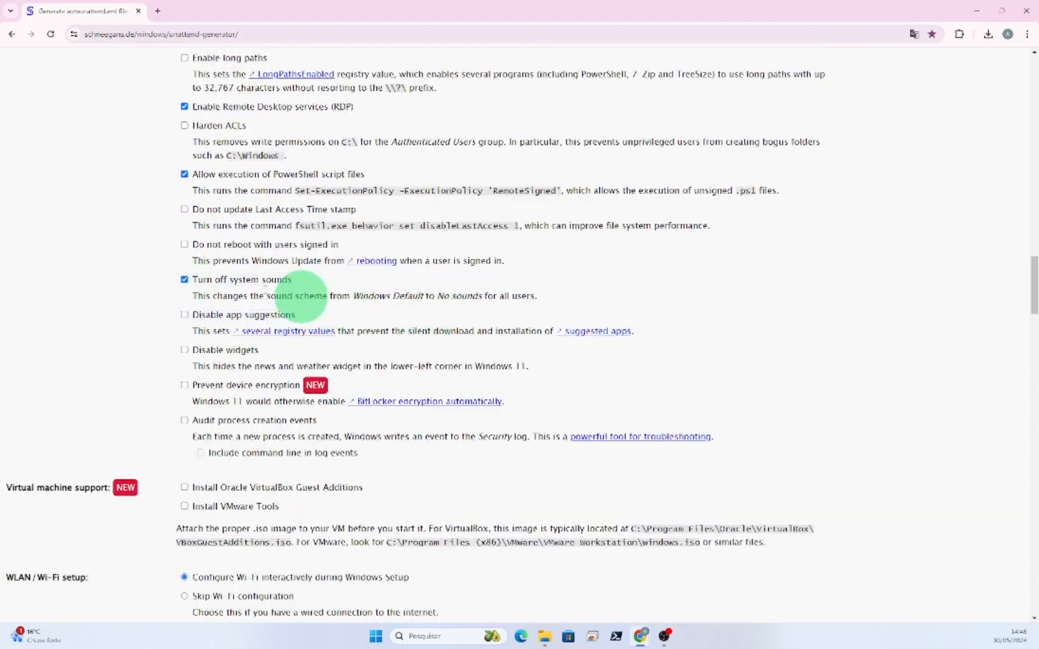
pyautogui.click(185, 351)
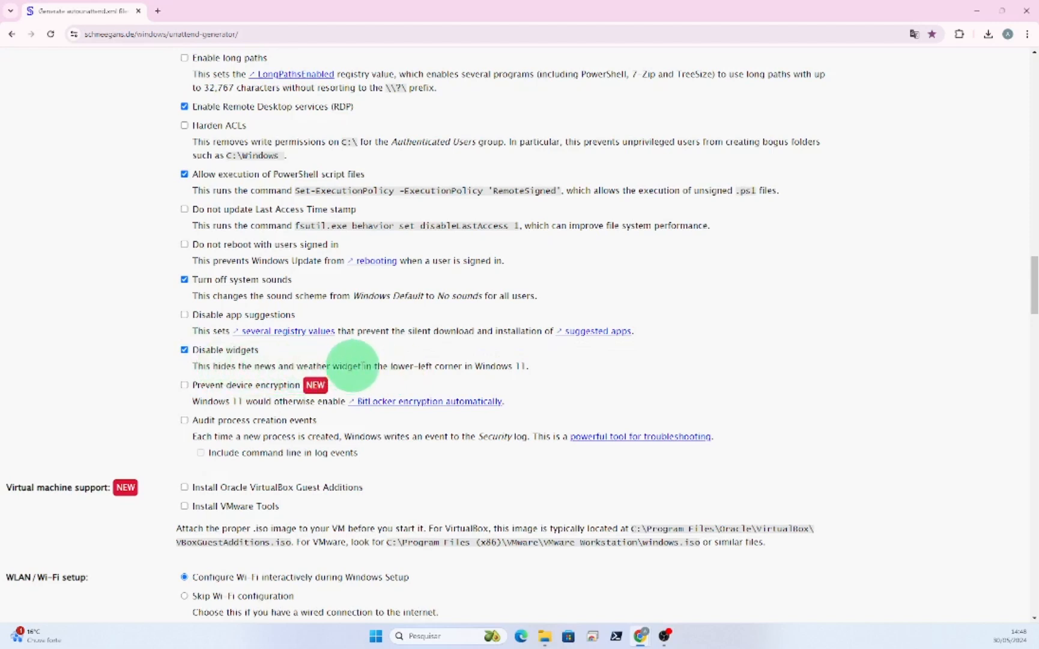
pyautogui.scroll(-1, 436, 360)
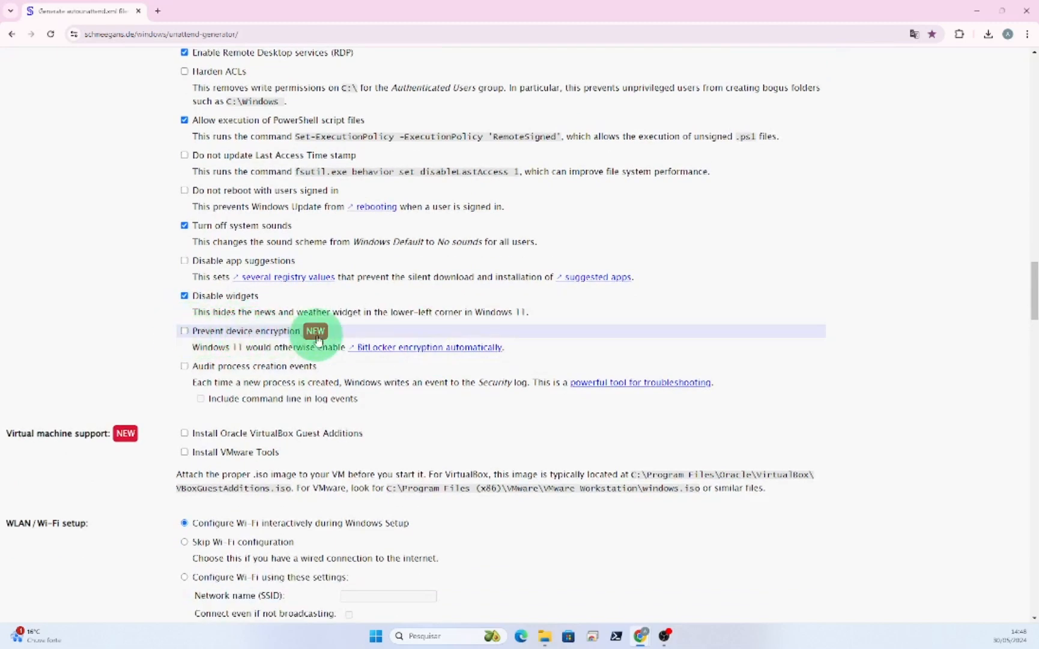
pyautogui.click(219, 334)
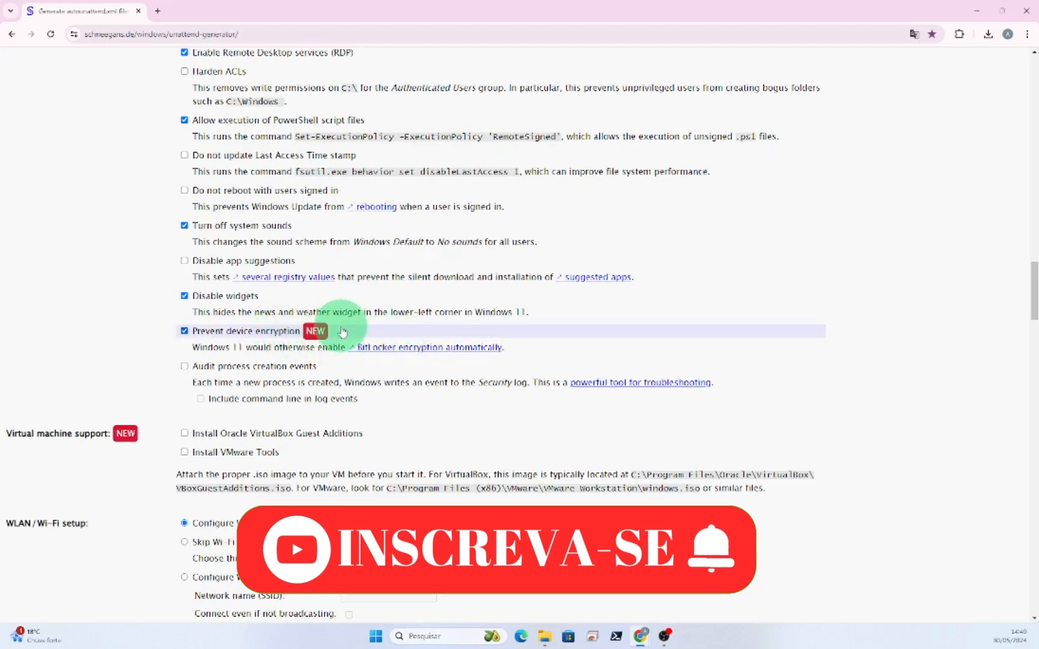
# Step: Choose to install Oracle VirtualBox Guest Additions as the virtual machine support
pyautogui.scroll(-1, 343, 331)
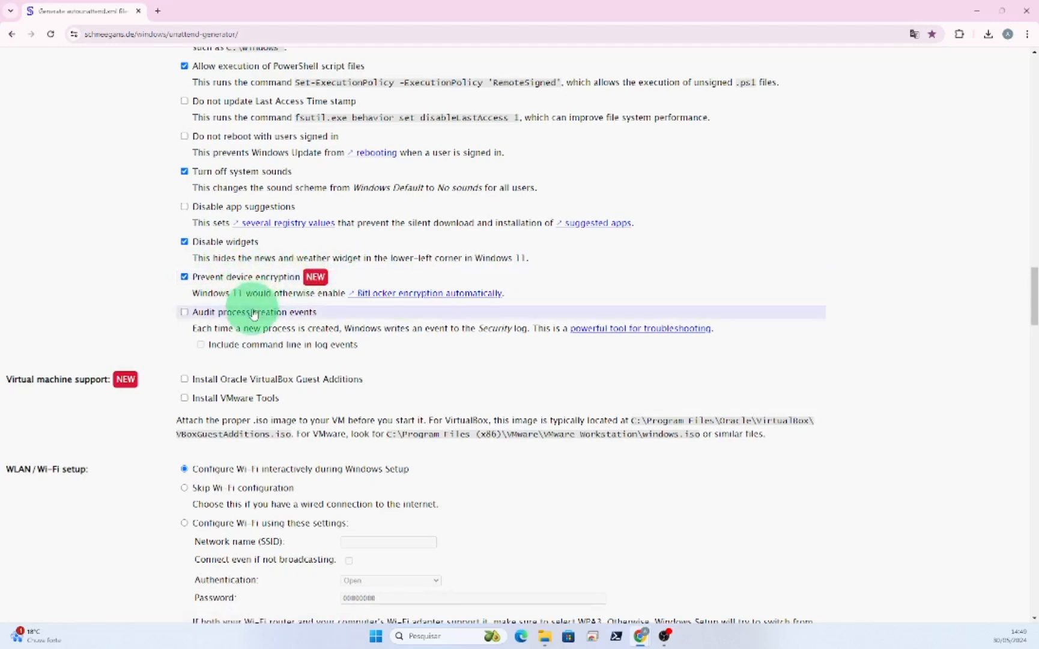
pyautogui.scroll(-3, 240, 282)
pyautogui.click(185, 216)
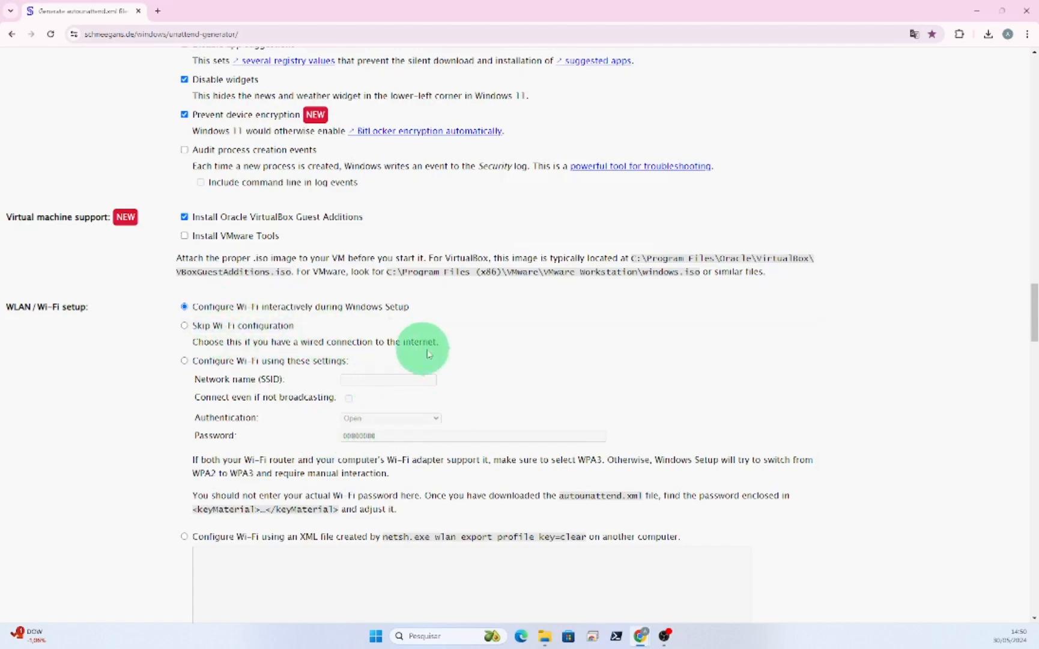
# Step: Review the Wi-Fi setup choices and the Express settings options without changing them
pyautogui.scroll(-2, 403, 367)
pyautogui.scroll(-2, 402, 366)
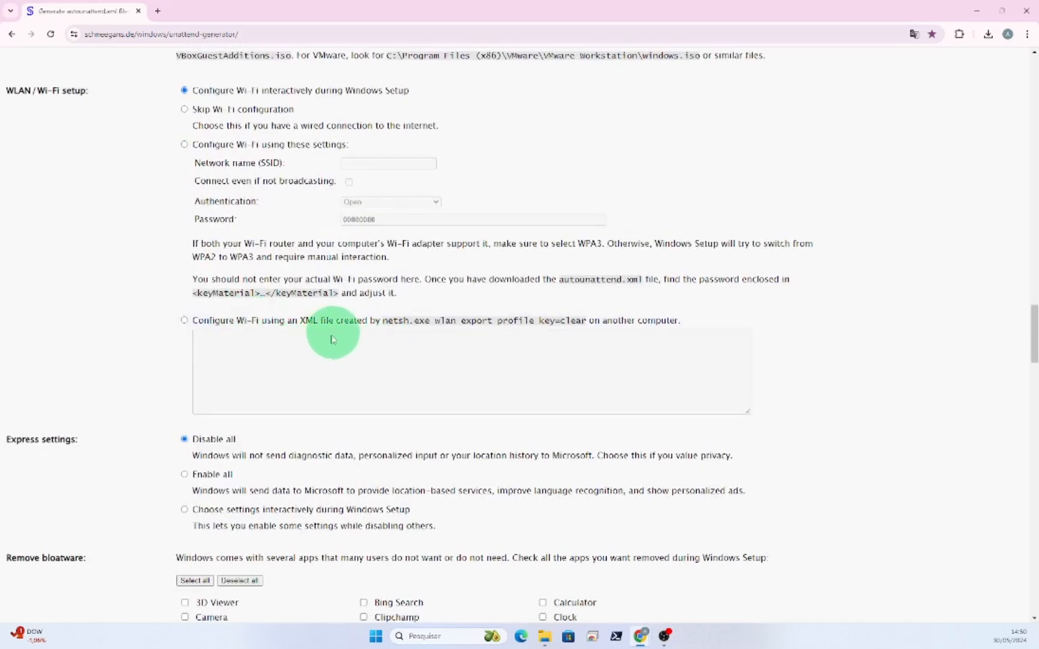
pyautogui.scroll(-1, 303, 268)
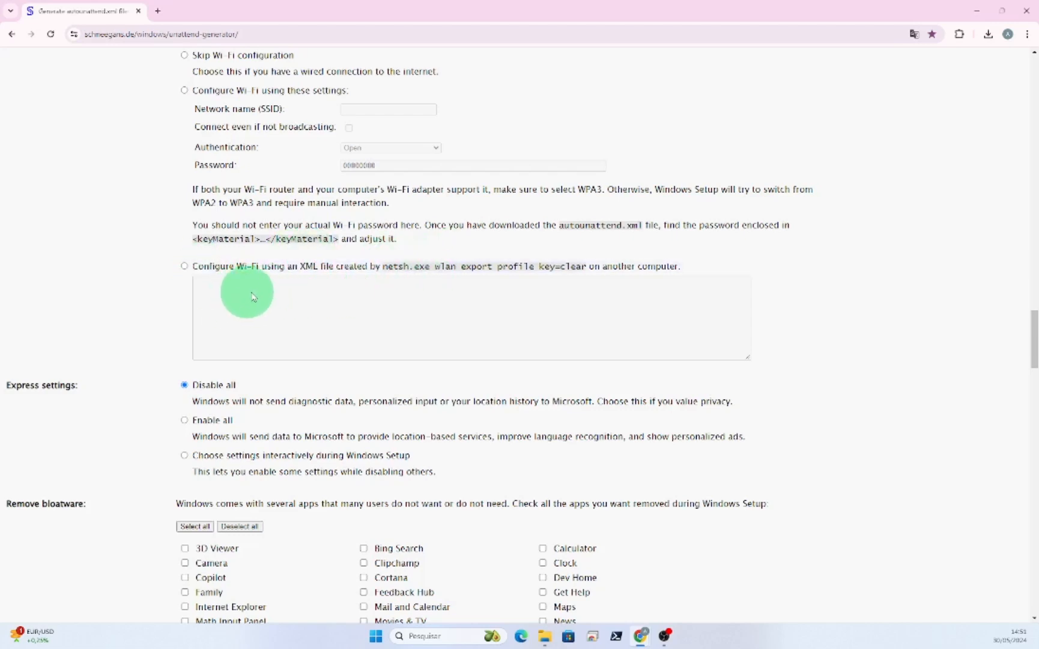
pyautogui.scroll(-2, 252, 295)
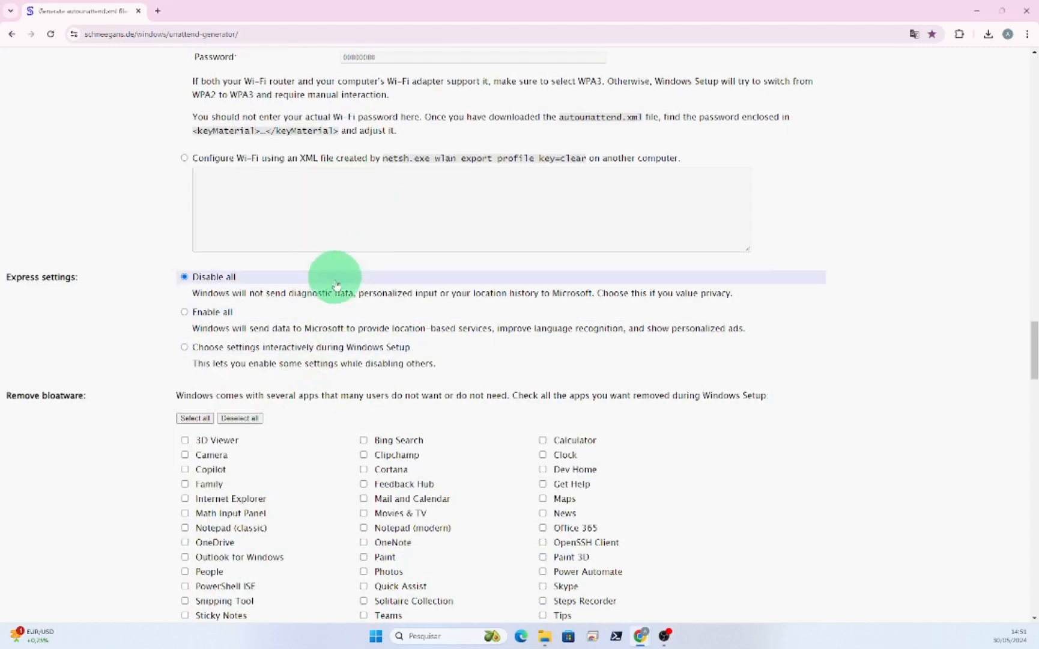
pyautogui.scroll(2, 336, 277)
pyautogui.scroll(-2, 303, 374)
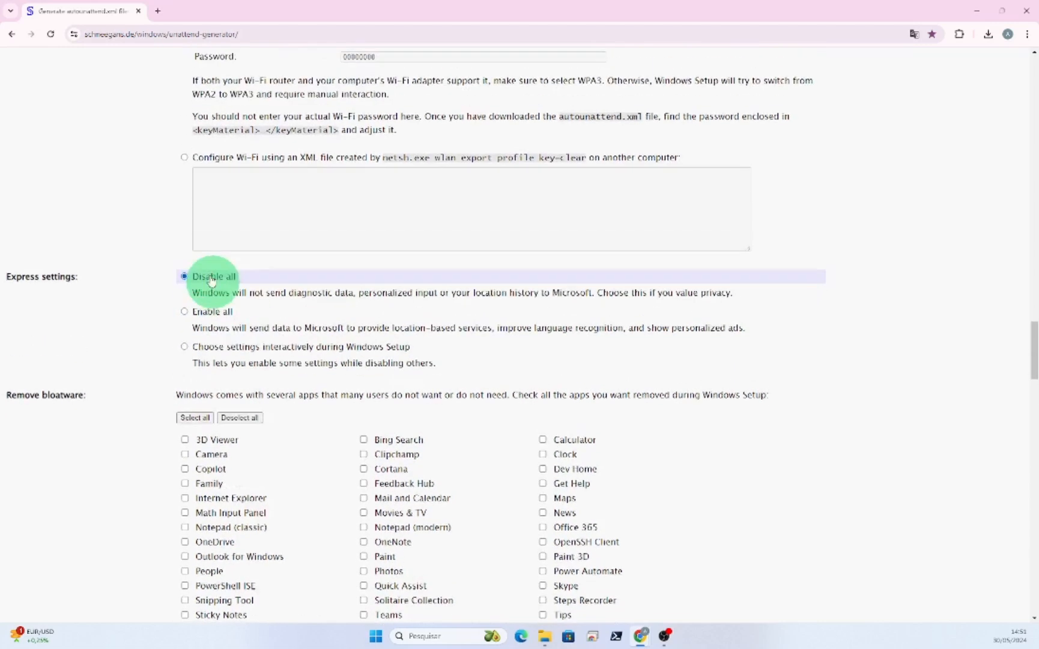
# Step: Mark individual bloatware apps for removal, including Cortana, Feedback Hub, Mail and Calendar, Movies & TV, OneDrive, Teams and Xbox Apps
pyautogui.scroll(-3, 273, 347)
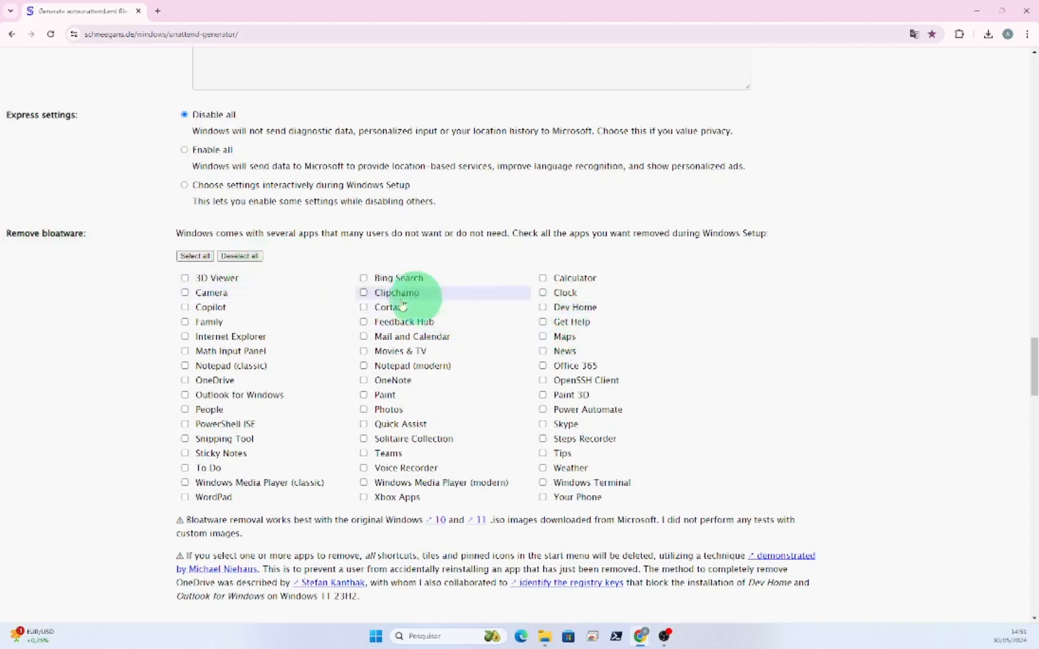
pyautogui.click(207, 260)
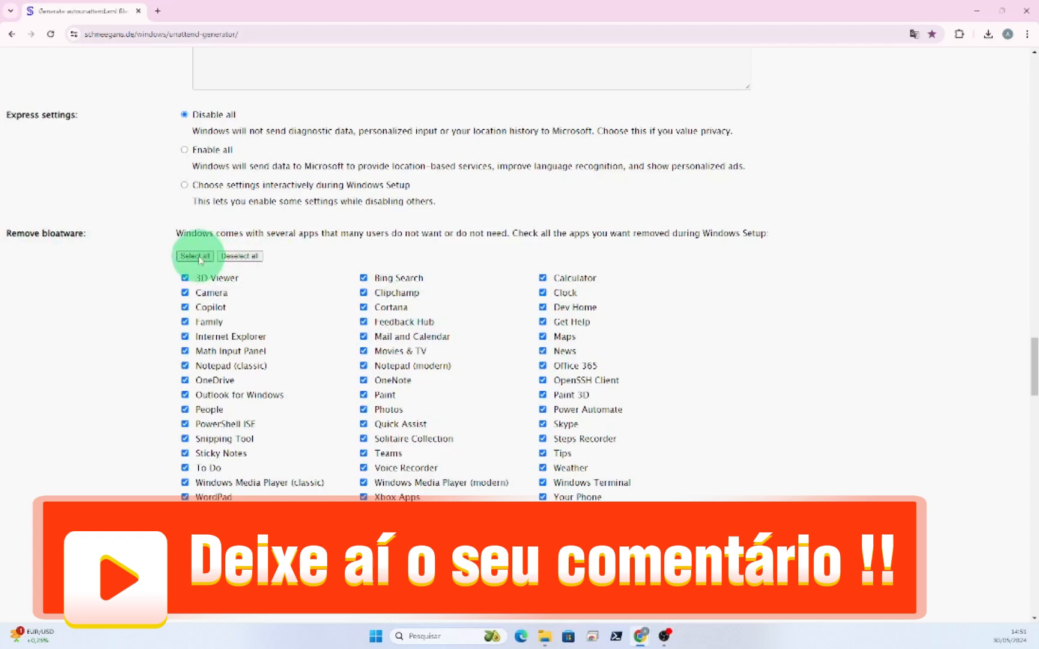
pyautogui.click(240, 256)
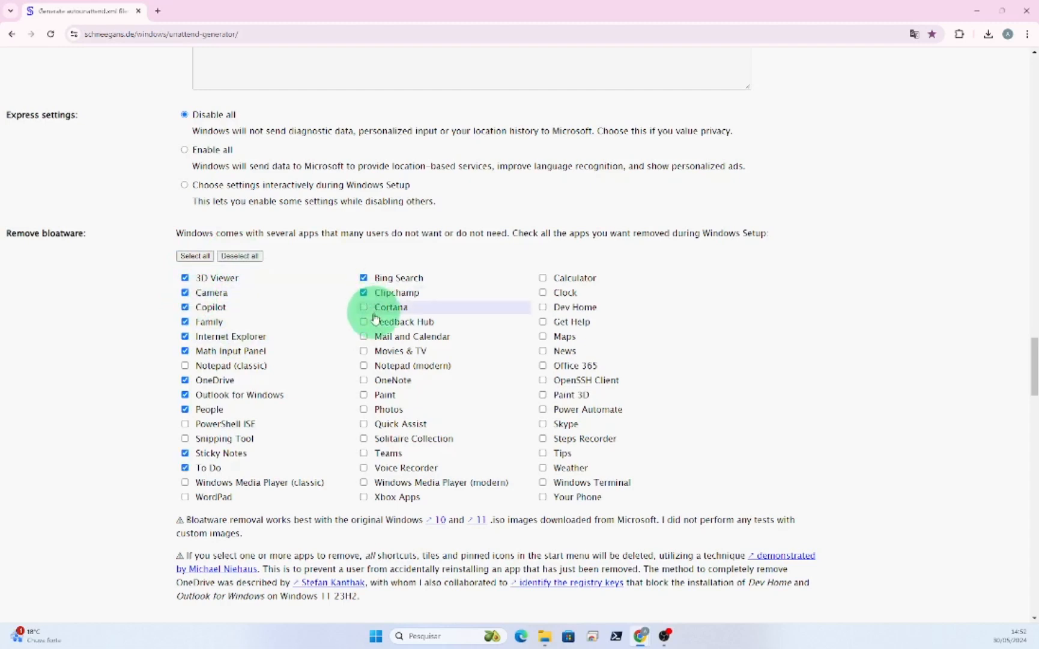
pyautogui.click(365, 311)
pyautogui.click(371, 324)
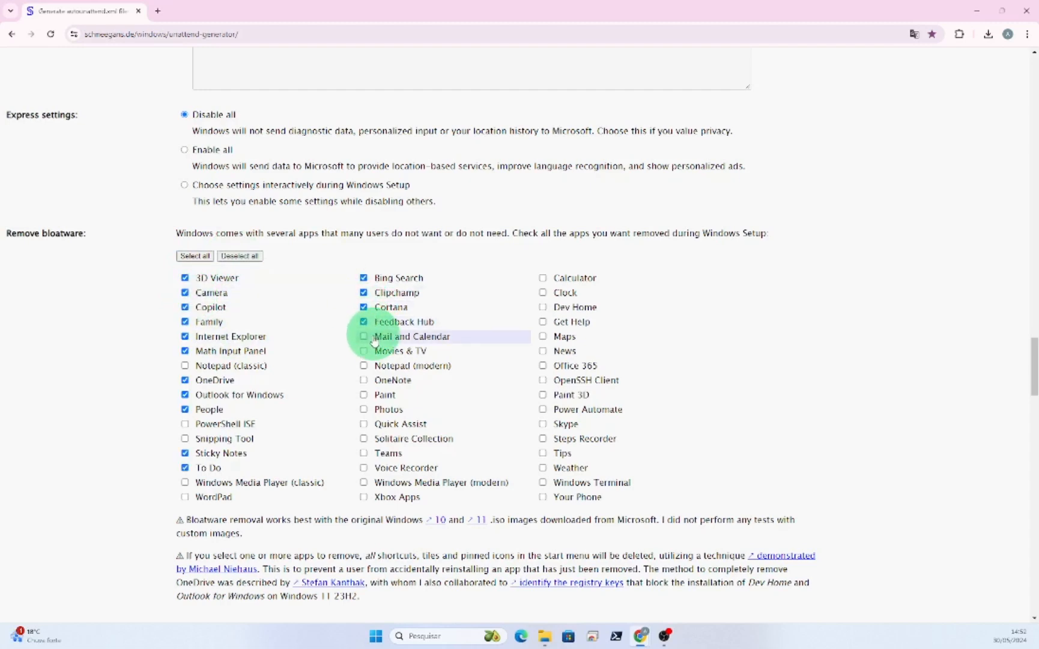
pyautogui.click(371, 337)
pyautogui.click(371, 352)
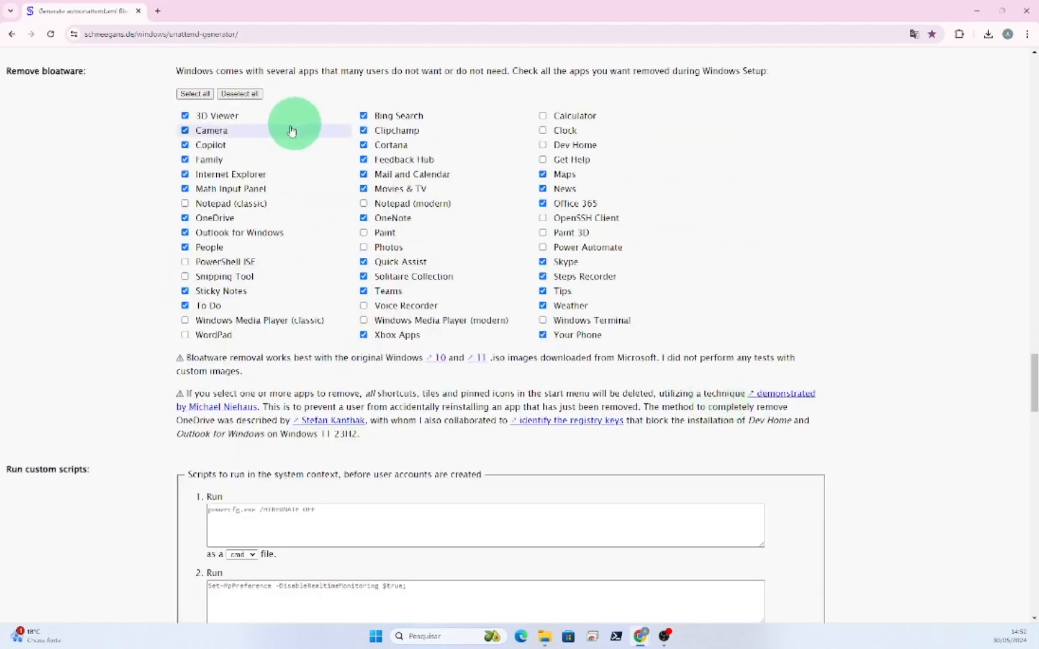
pyautogui.scroll(1, 337, 215)
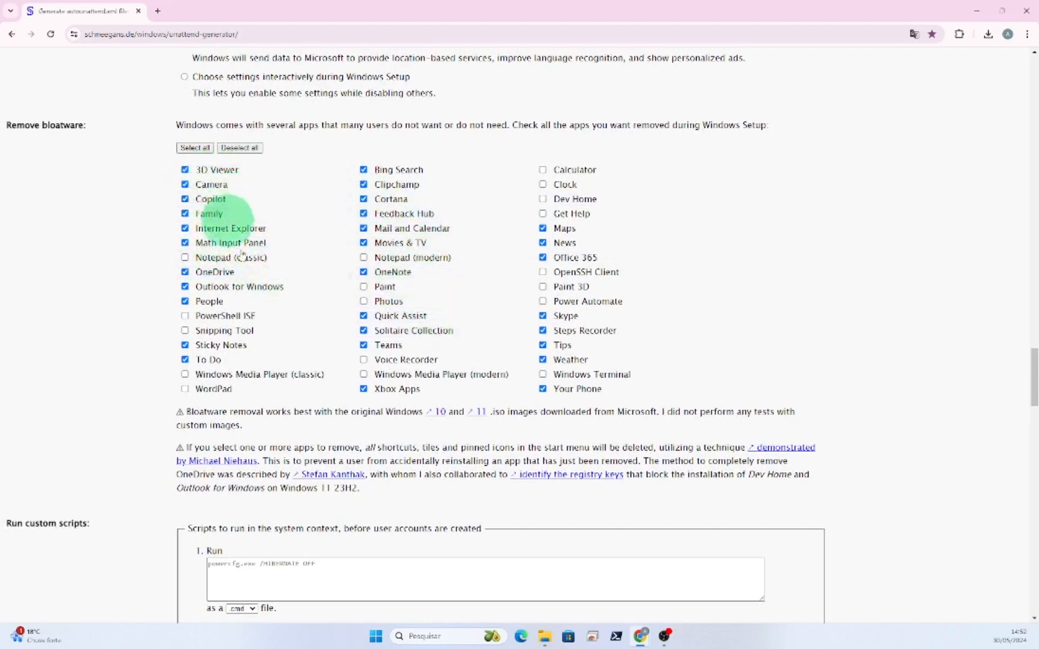
pyautogui.scroll(-1, 392, 291)
# Step: Examine the custom script sections for system context, default user registry and user logon, including the file types offered for the first system script
pyautogui.scroll(-4, 384, 302)
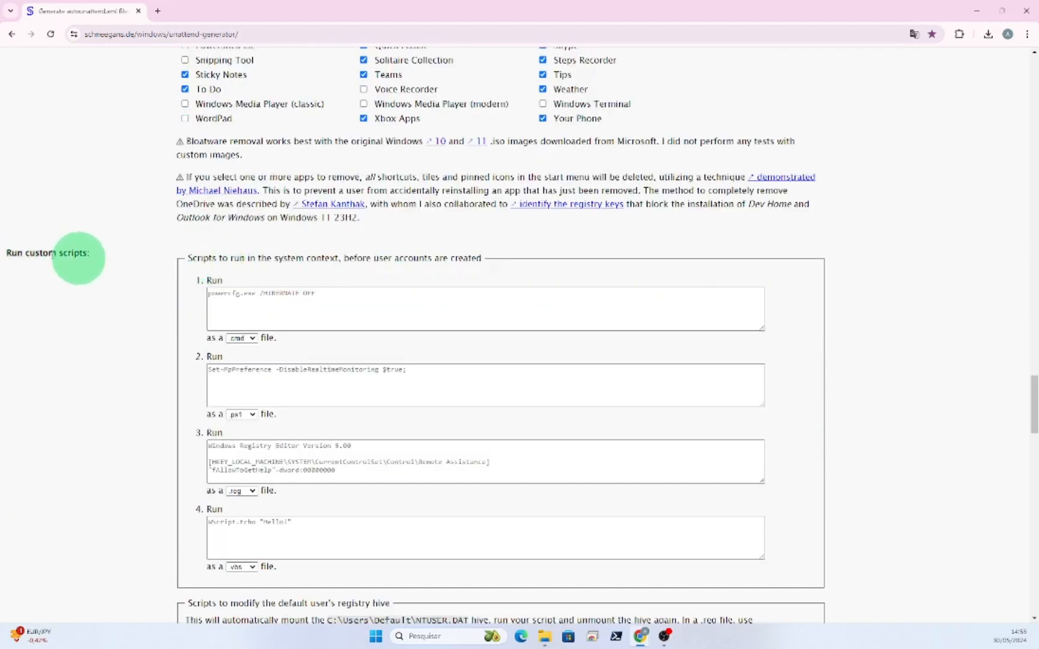
pyautogui.scroll(-1, 192, 264)
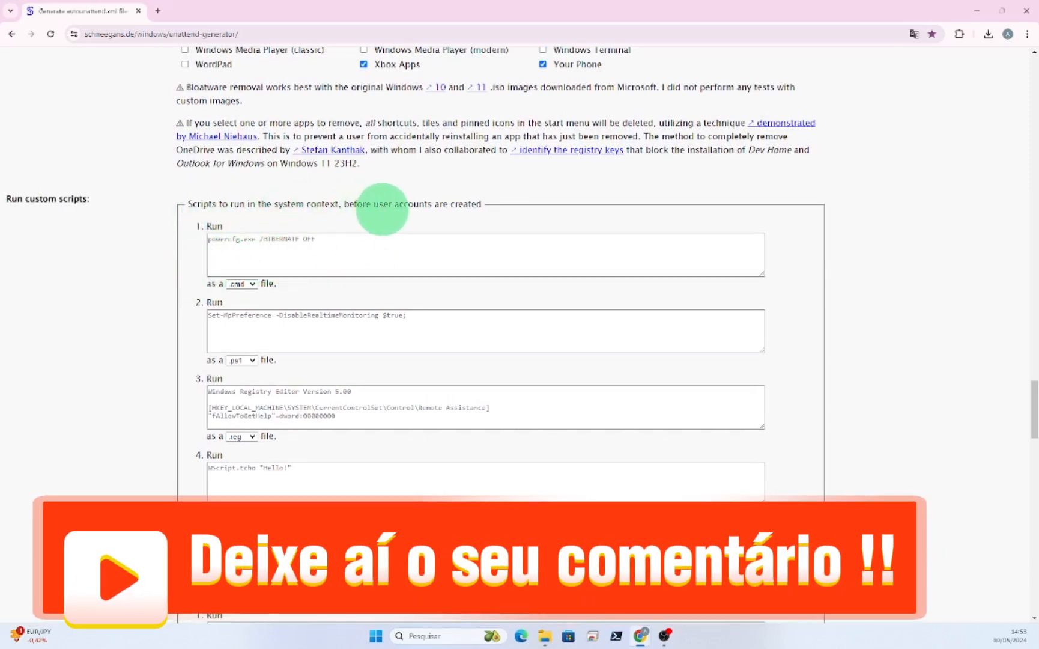
pyautogui.click(250, 283)
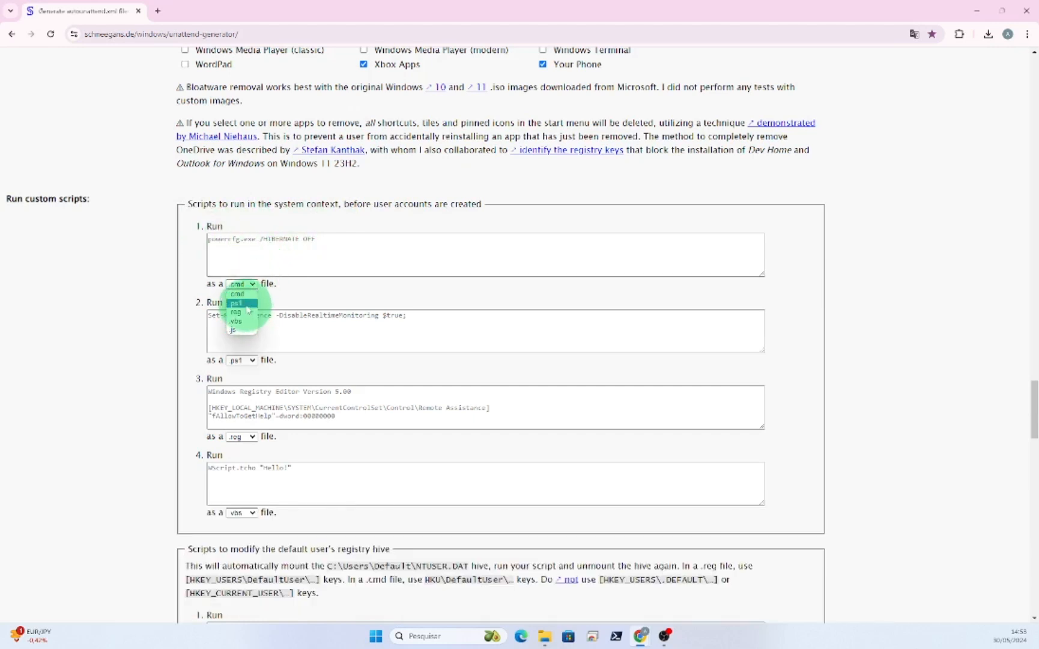
pyautogui.click(286, 262)
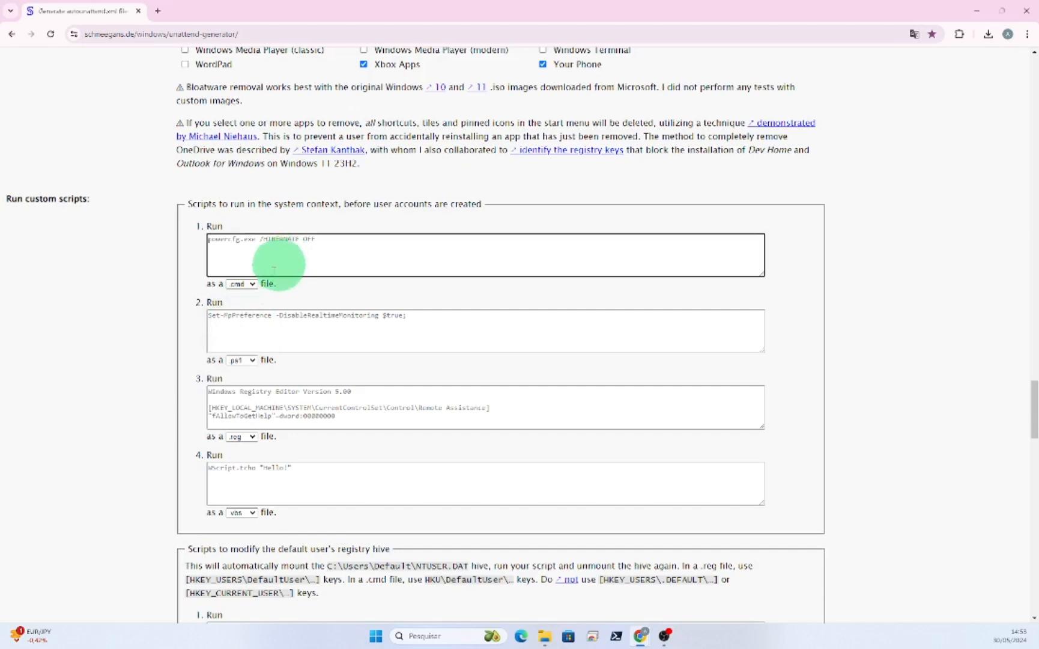
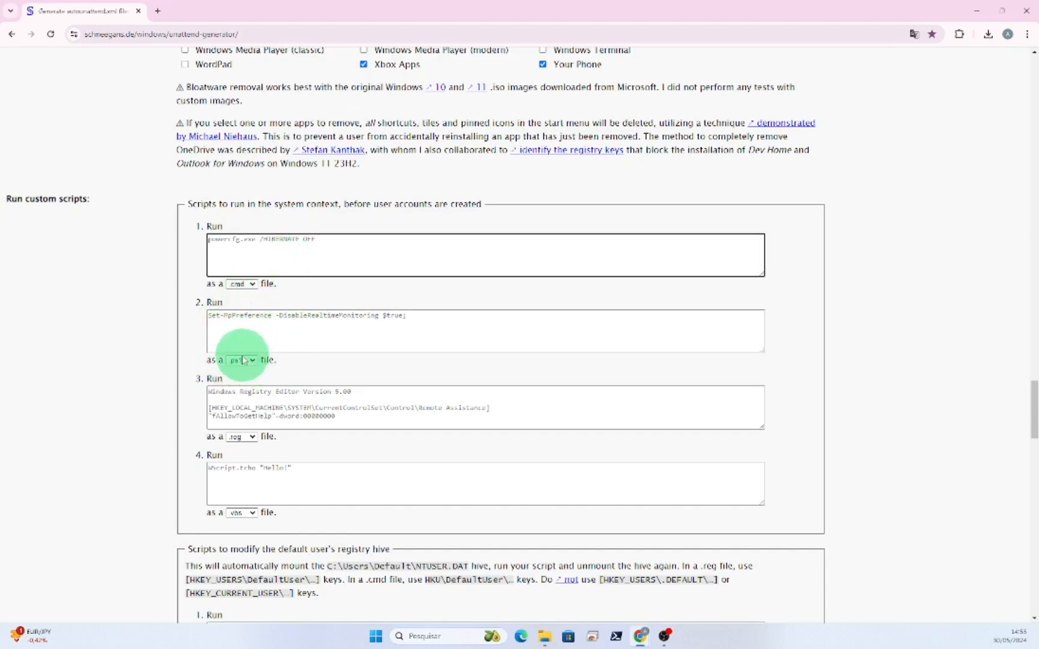
pyautogui.scroll(-5, 256, 294)
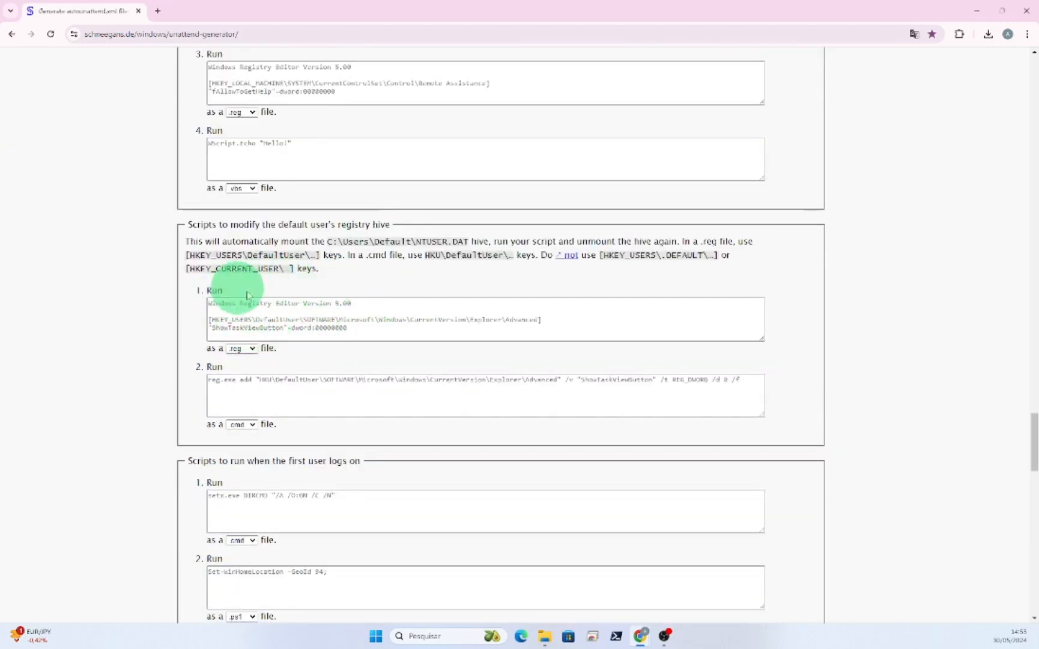
pyautogui.scroll(-6, 434, 260)
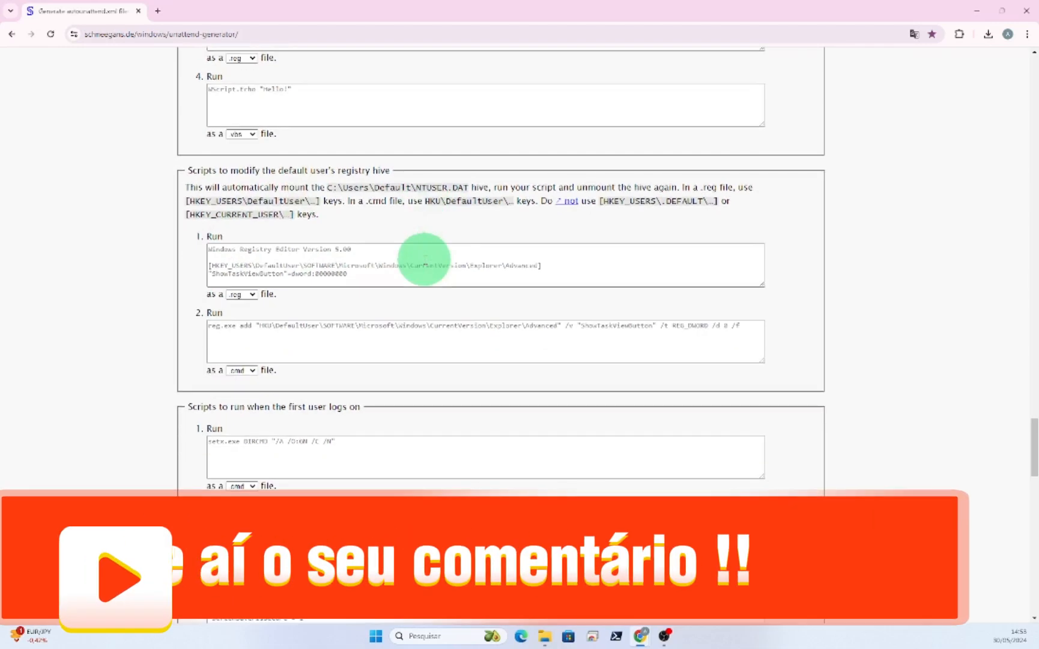
pyautogui.scroll(4, 425, 263)
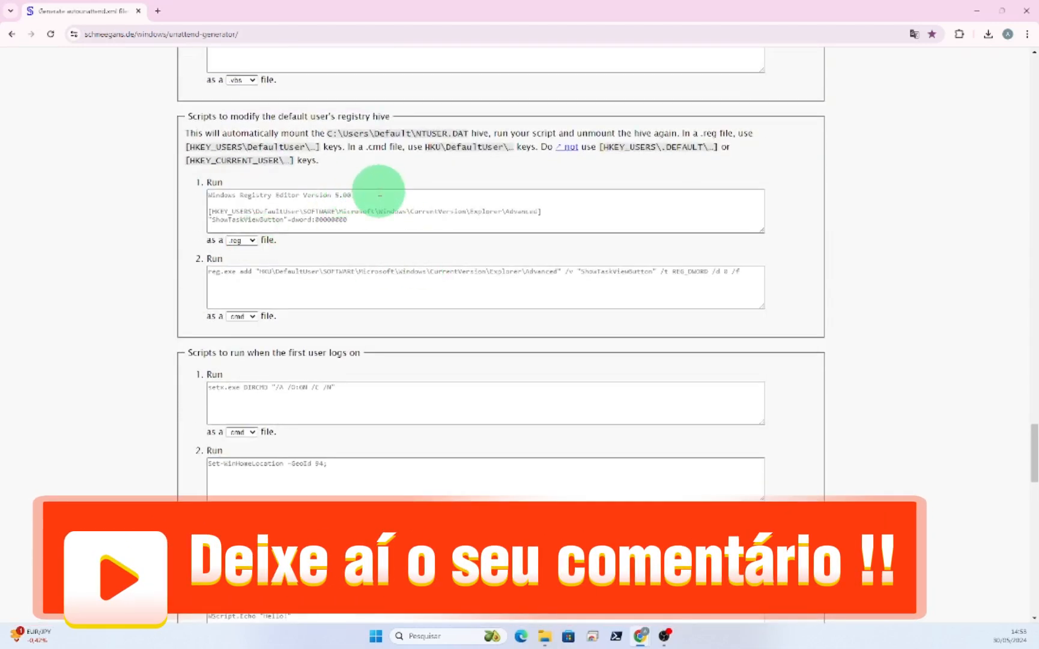
pyautogui.scroll(-4, 380, 194)
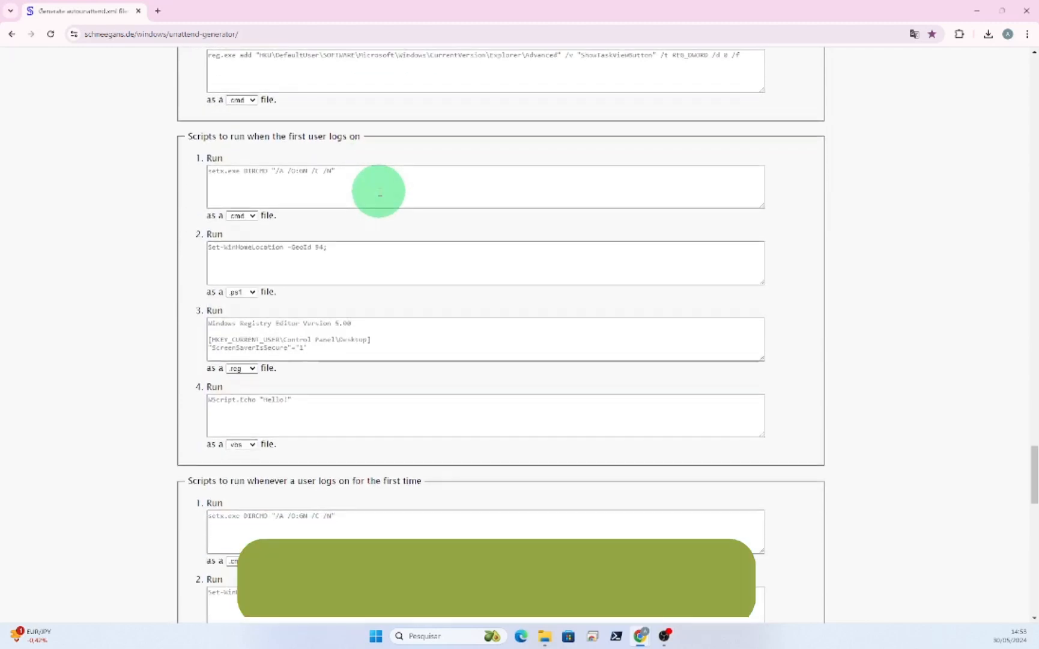
pyautogui.scroll(20, 380, 194)
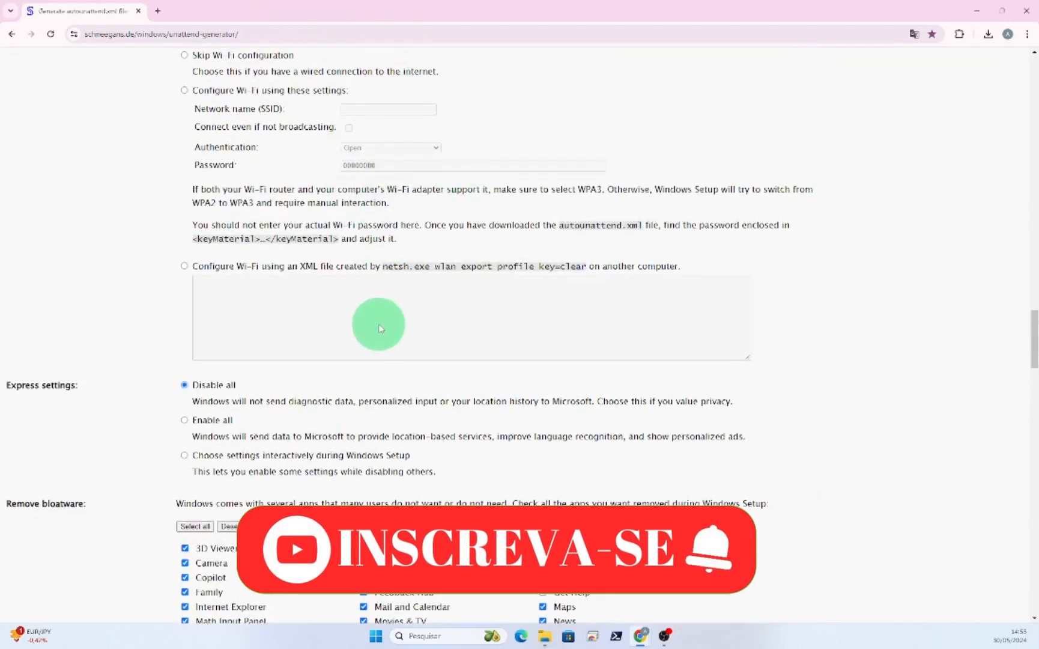
pyautogui.scroll(-13, 379, 328)
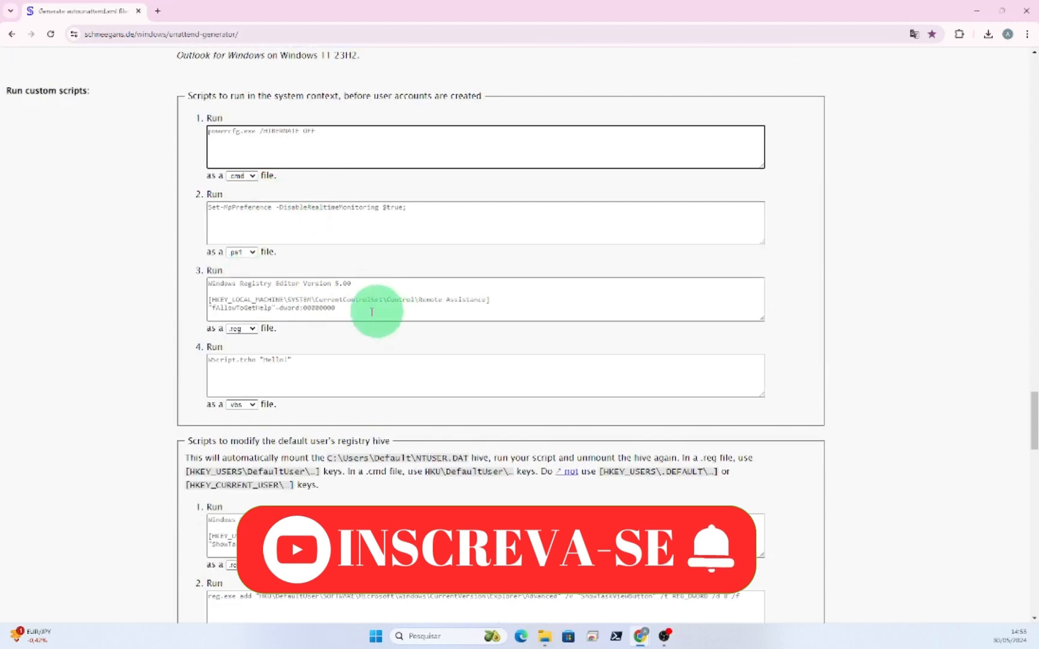
pyautogui.scroll(-7, 385, 276)
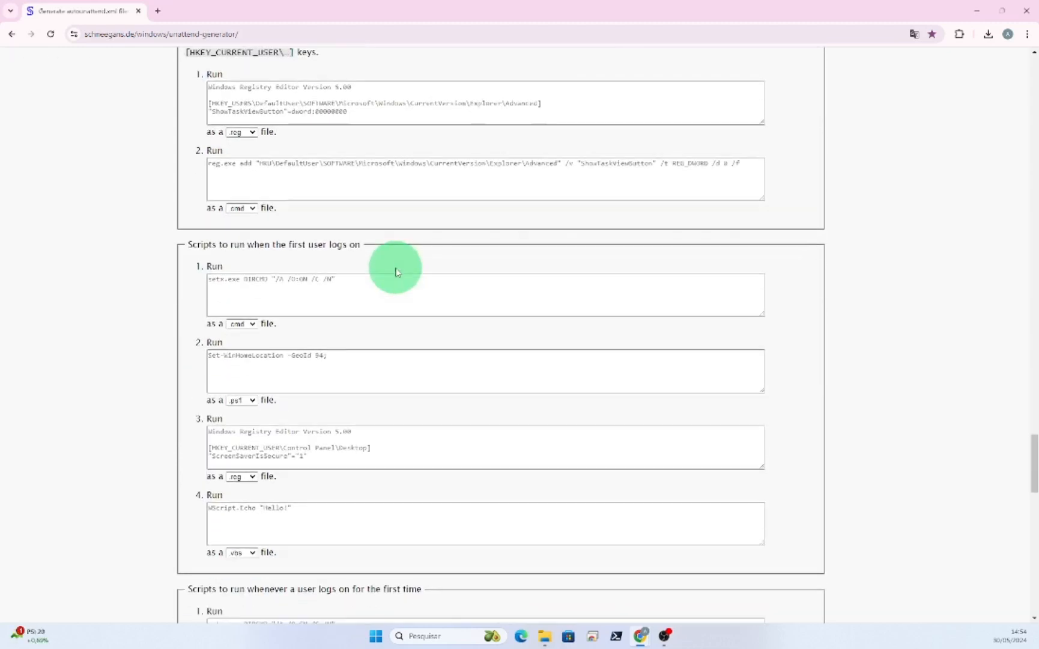
pyautogui.scroll(-3, 396, 272)
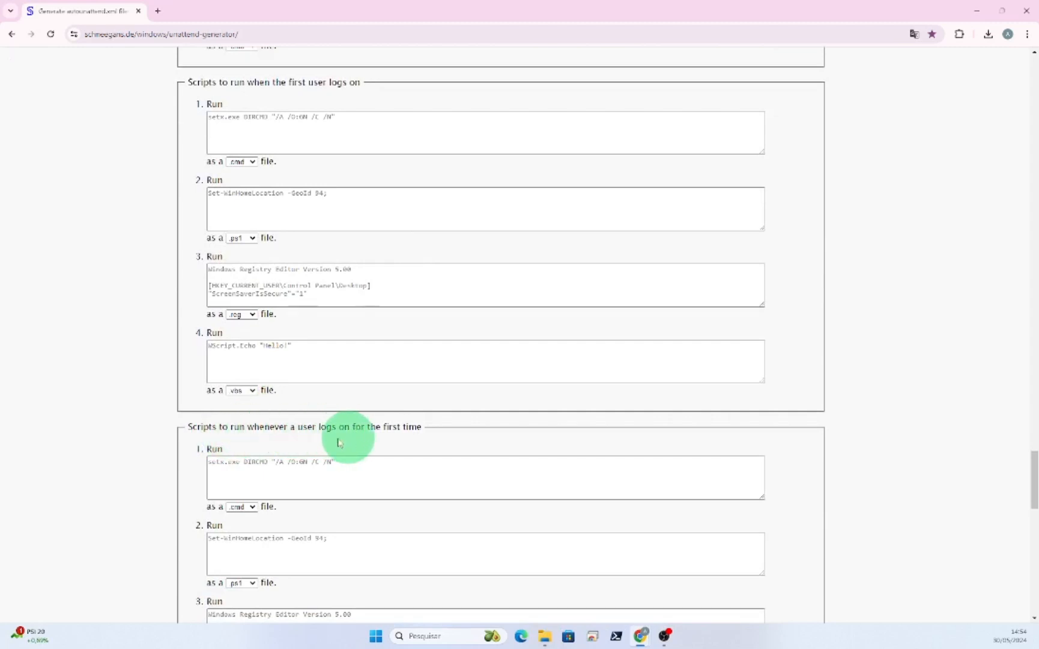
# Step: Examine the remaining logon script sections, the component placeholders and the user account settings, ending at the form's submit options
pyautogui.scroll(-2, 377, 433)
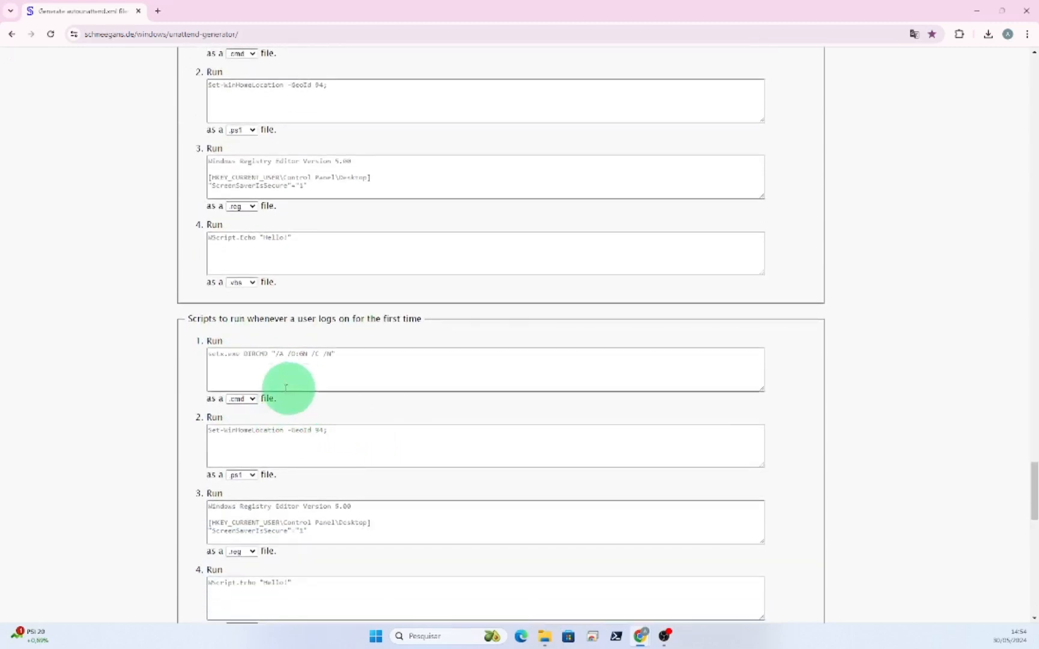
pyautogui.scroll(-2, 286, 388)
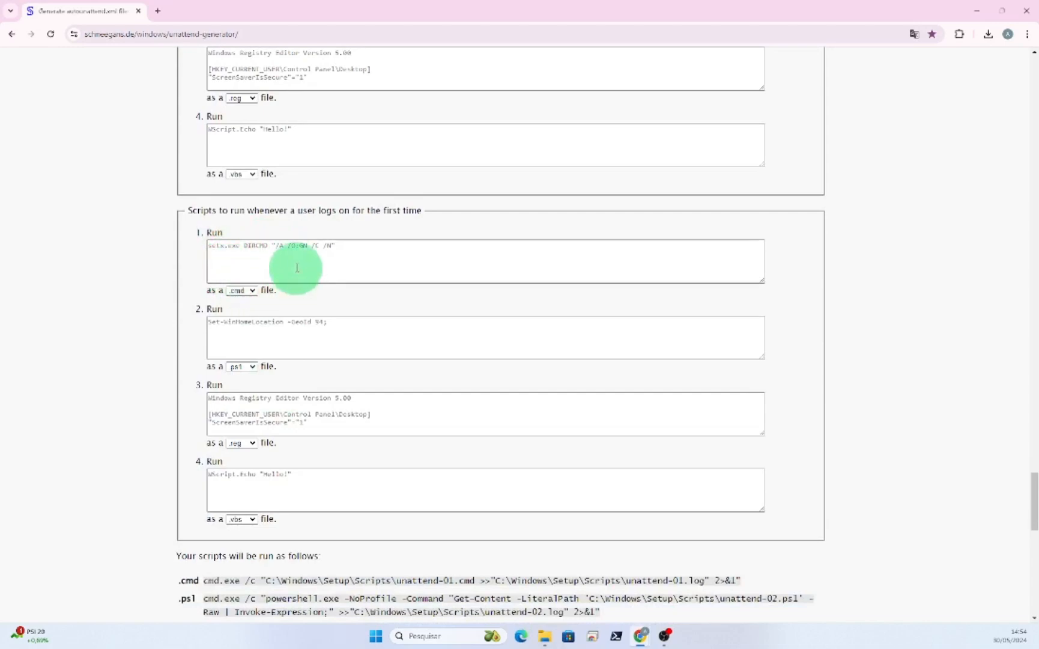
pyautogui.scroll(-15, 598, 313)
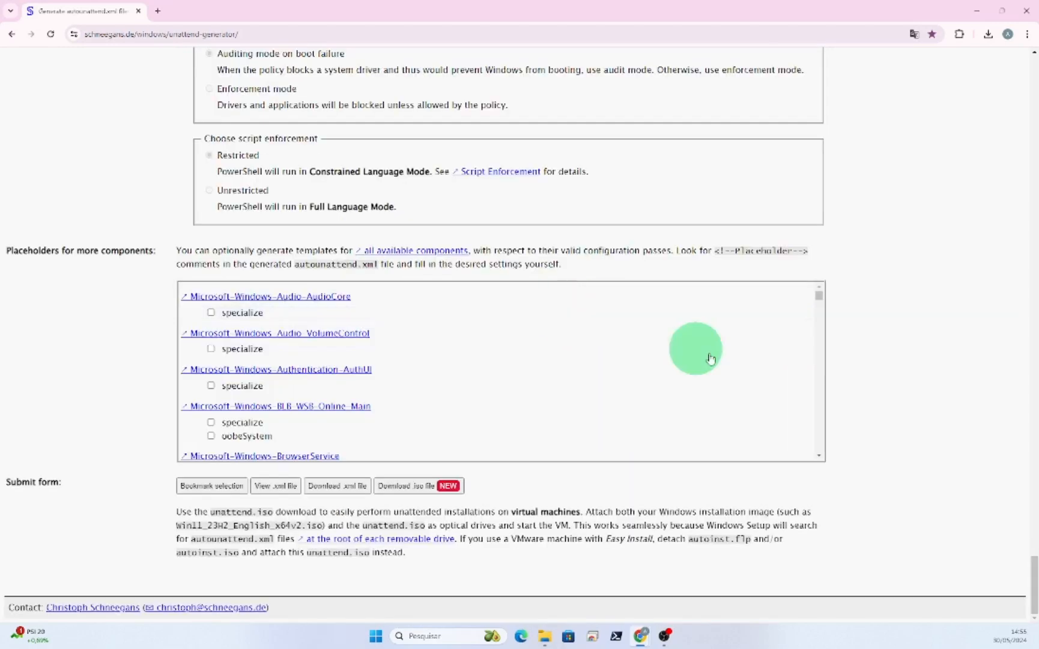
pyautogui.scroll(8, 717, 357)
pyautogui.scroll(15, 727, 360)
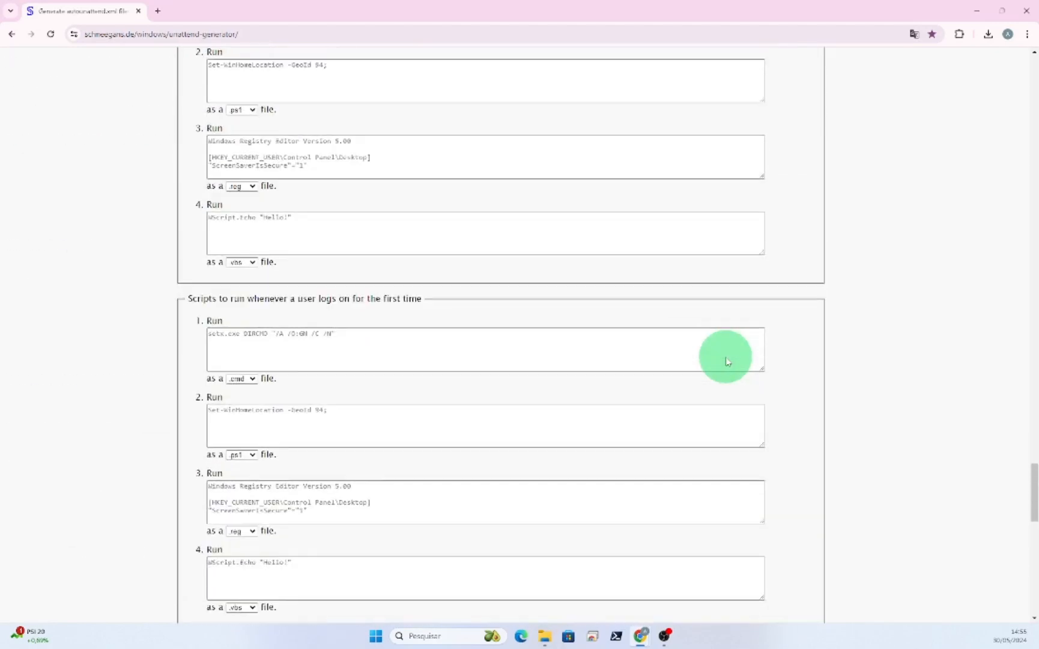
pyautogui.scroll(20, 727, 361)
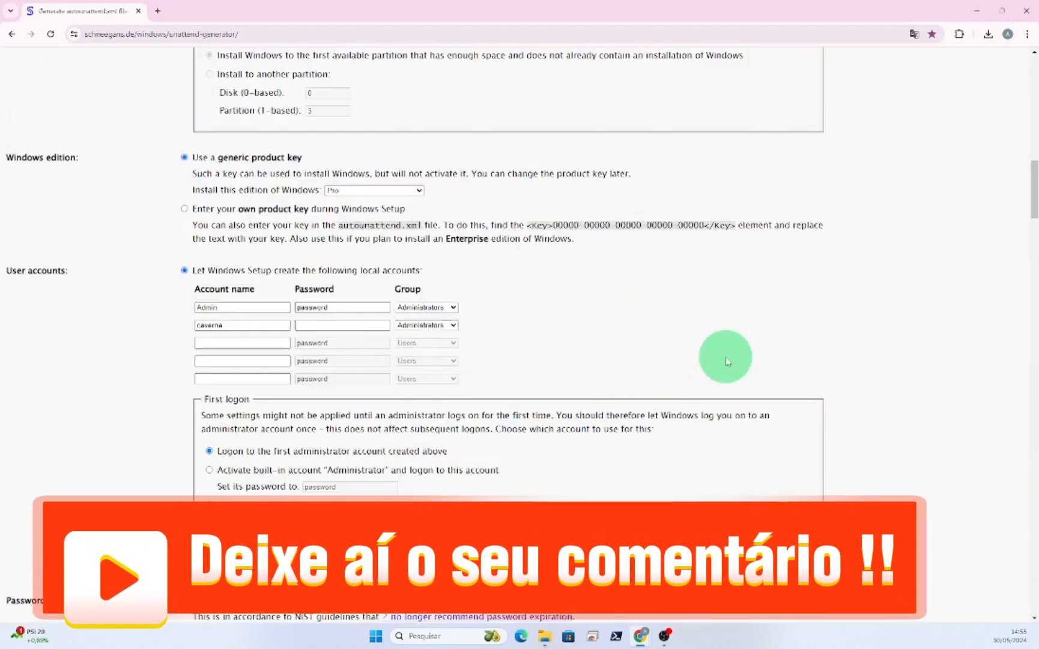
pyautogui.scroll(4, 727, 360)
pyautogui.scroll(-20, 725, 351)
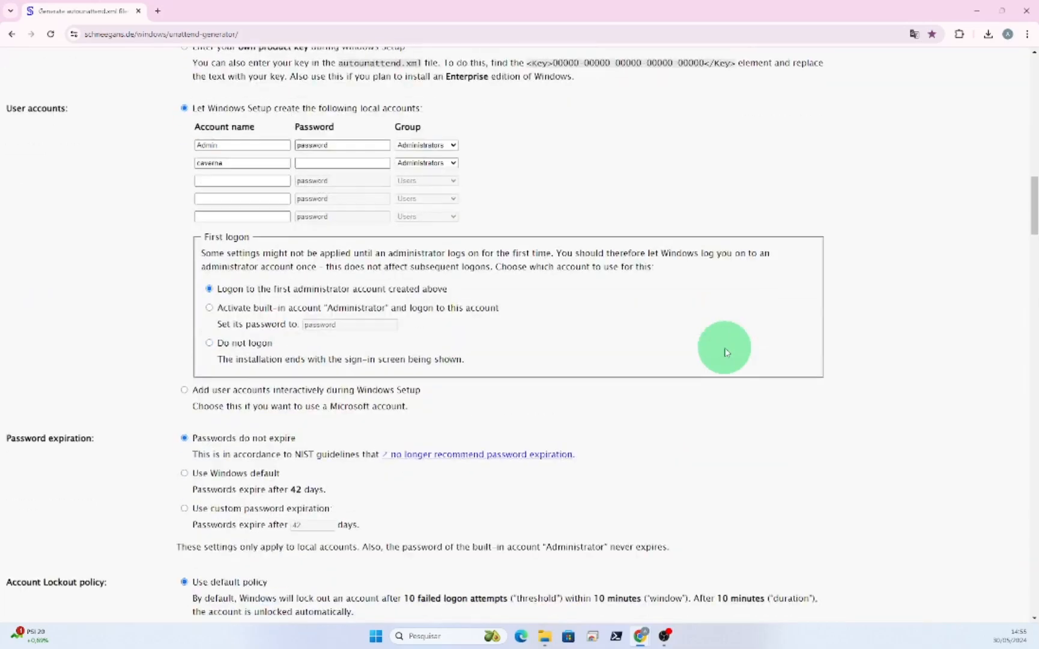
pyautogui.scroll(-20, 726, 350)
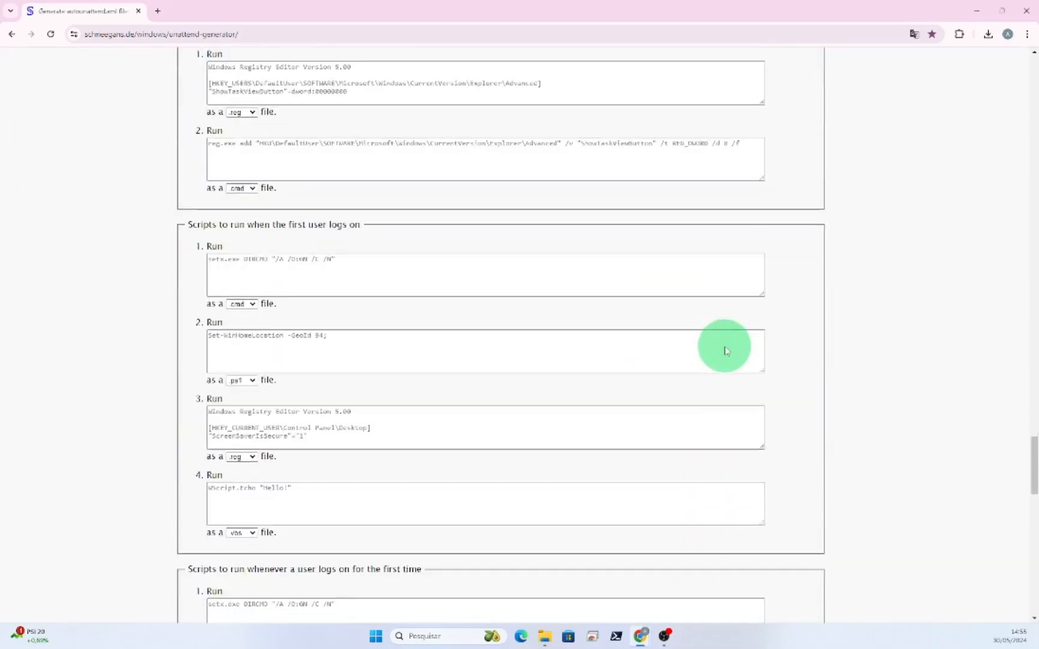
pyautogui.scroll(-9, 726, 350)
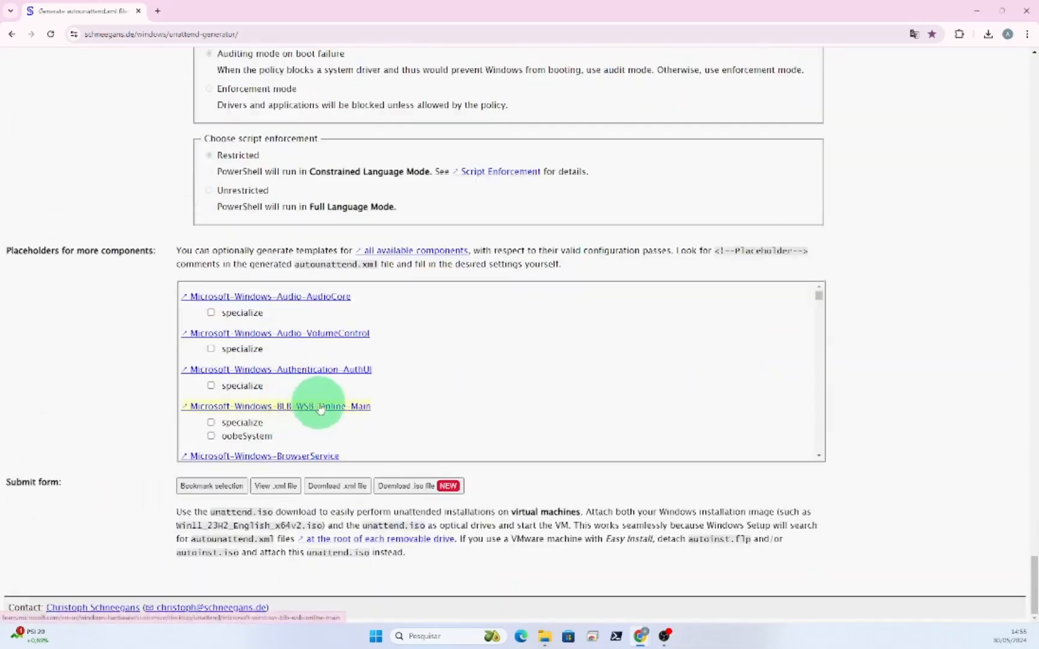
# Step: Download the answer file as autounattend.xml and save it in the insider folder on the Windows 7 (D:) drive
pyautogui.click(343, 492)
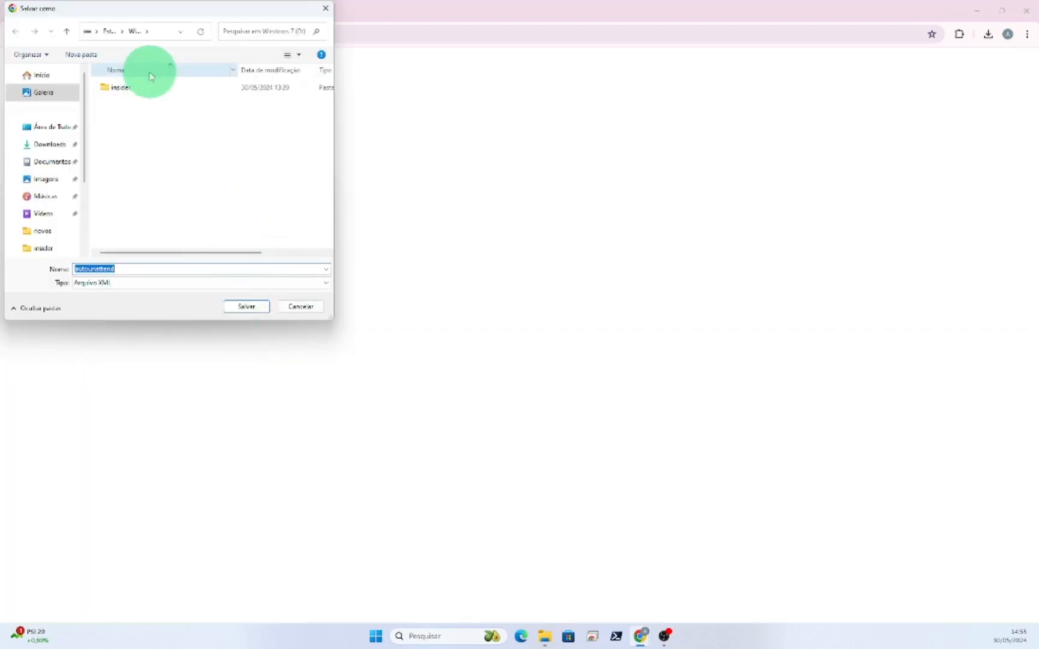
pyautogui.click(97, 33)
pyautogui.click(109, 32)
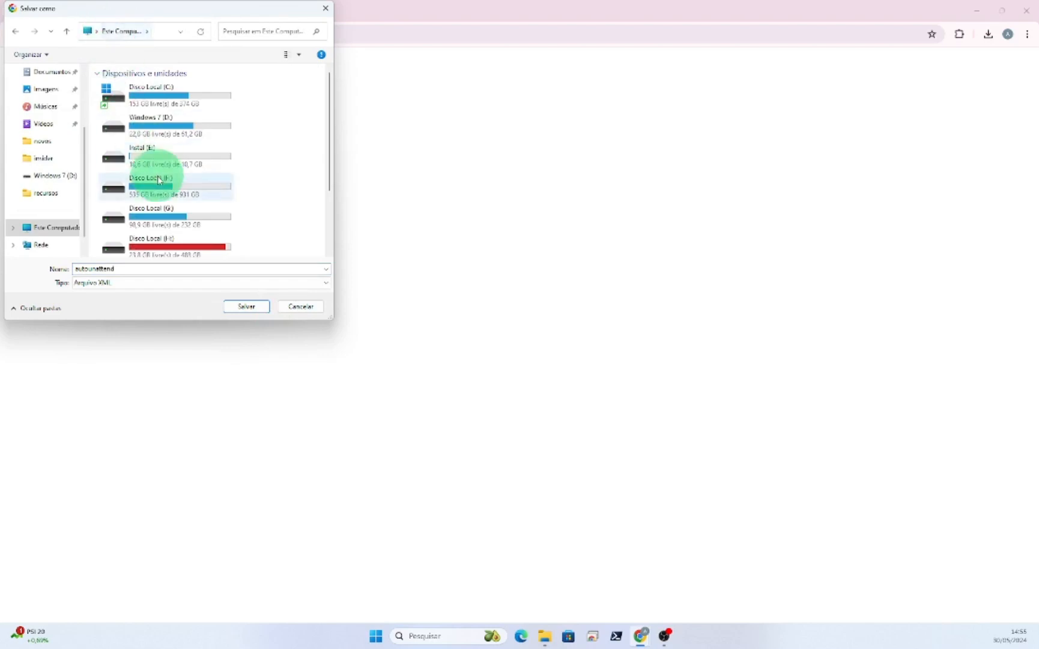
pyautogui.doubleClick(143, 123)
pyautogui.press('Return')
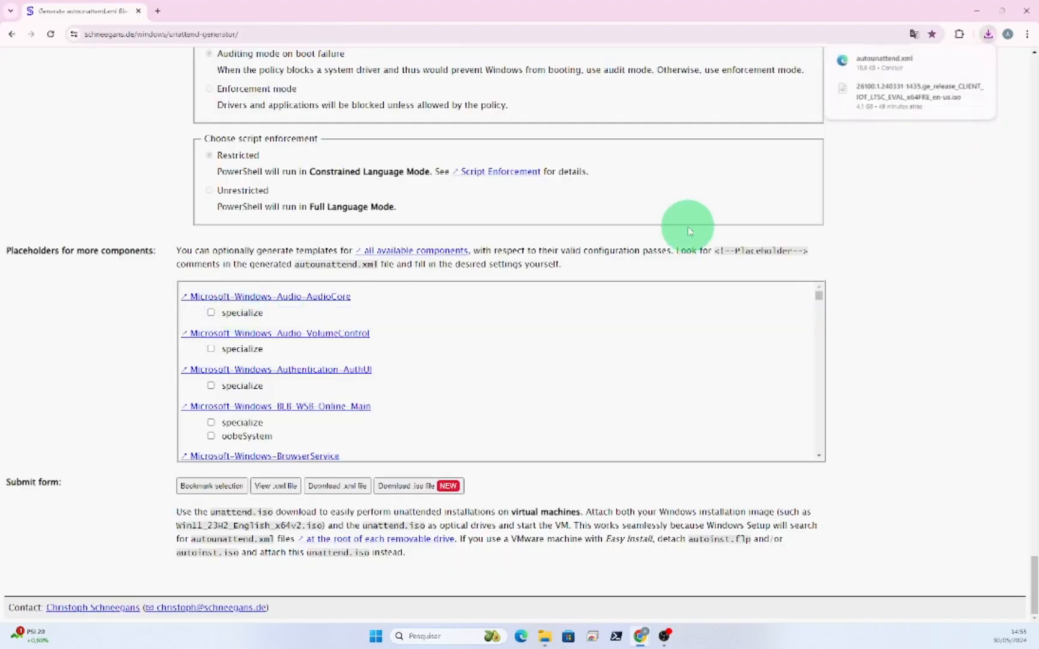
# Step: Switch to File Explorer and open the Windows installation USB drive CCCOMA_X64F (L:)
pyautogui.click(975, 11)
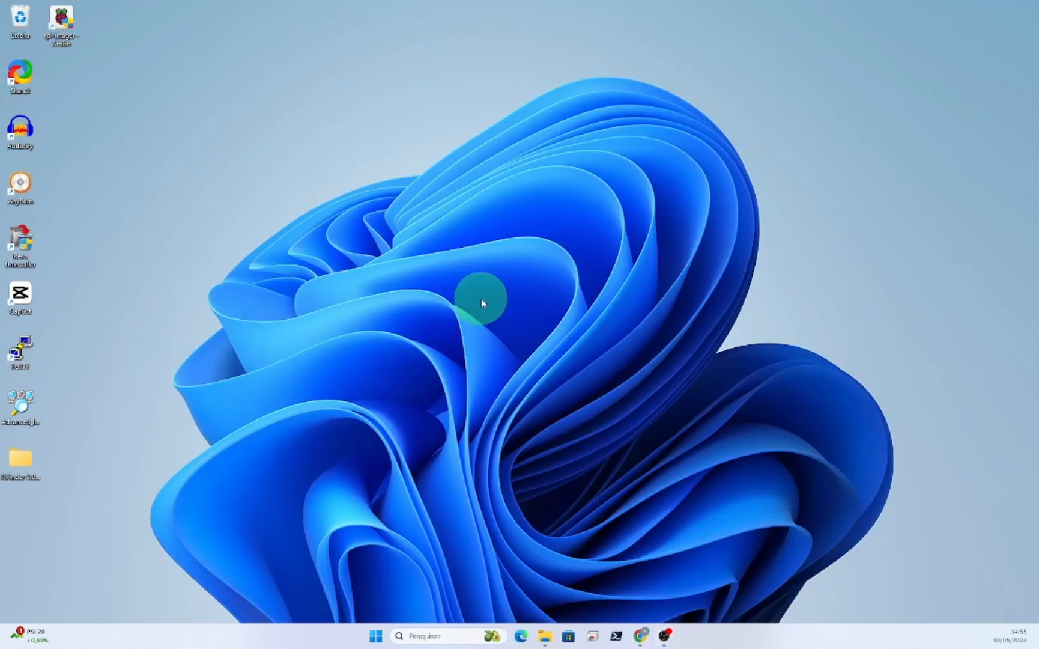
pyautogui.click(548, 144)
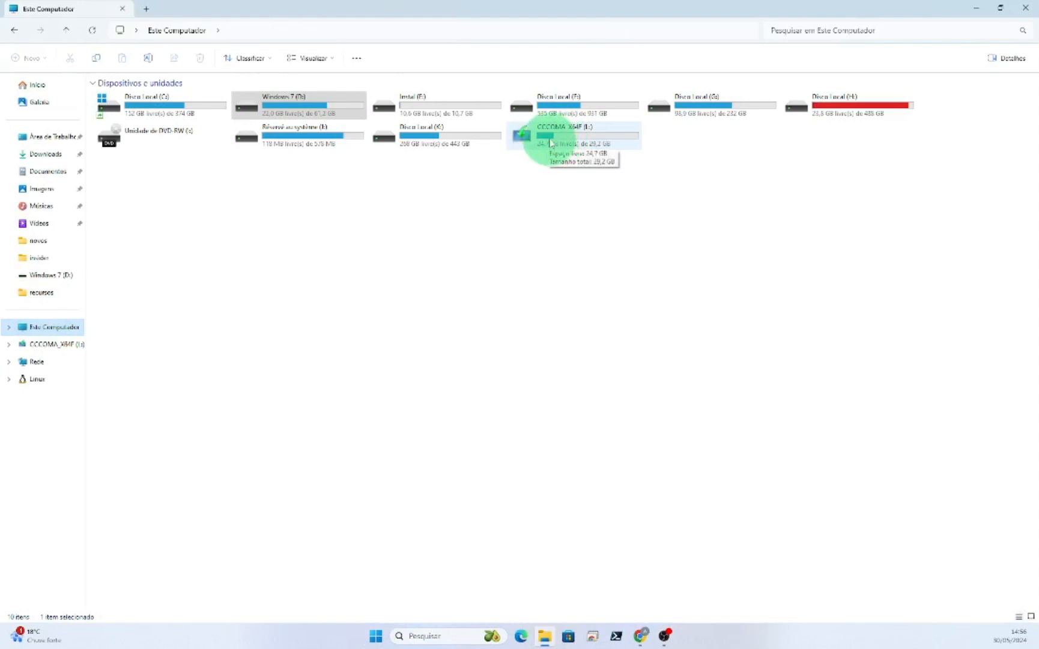
pyautogui.click(550, 143)
pyautogui.rightClick(550, 143)
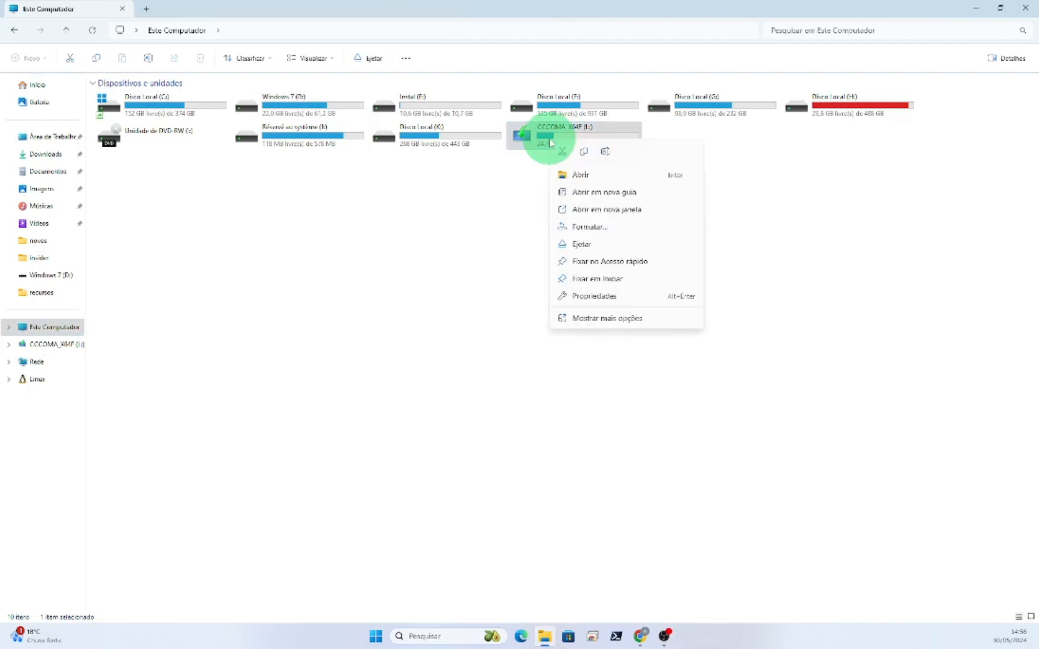
pyautogui.click(575, 174)
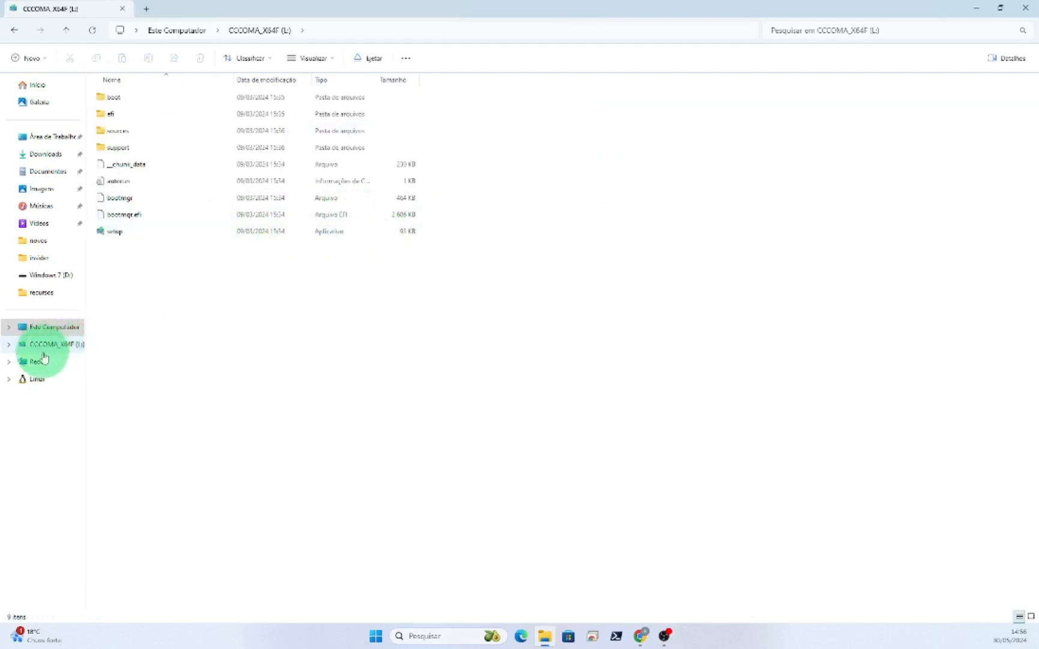
# Step: Copy the autounattend file from the insider folder on Windows 7 (D:) to the root of the CCCOMA_X64F (L:) drive
pyautogui.click(55, 277)
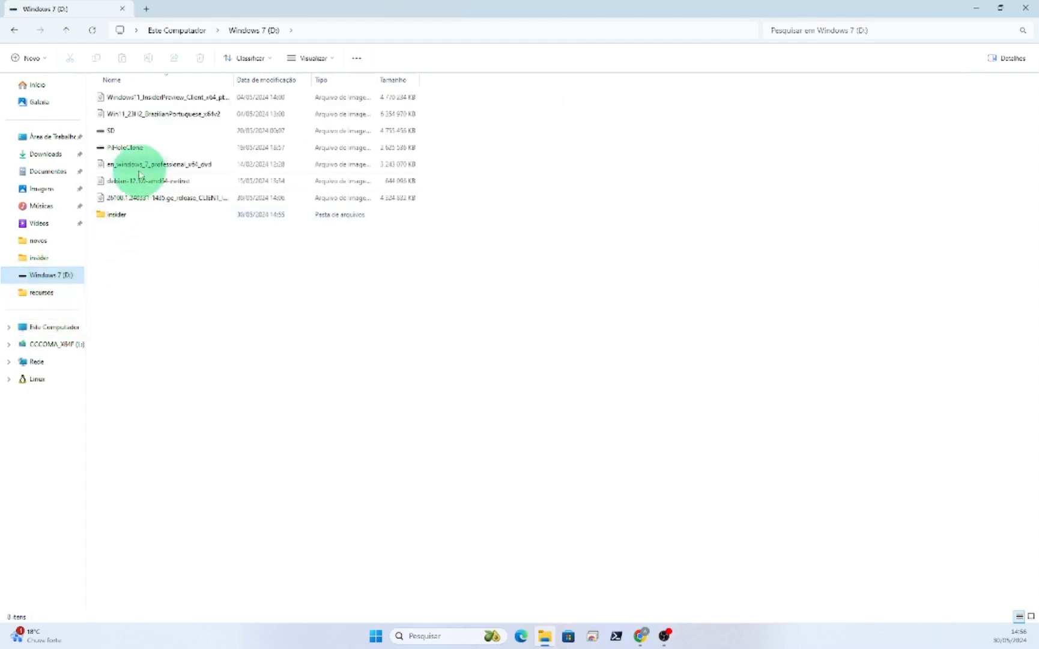
pyautogui.click(111, 216)
pyautogui.doubleClick(111, 216)
pyautogui.click(46, 336)
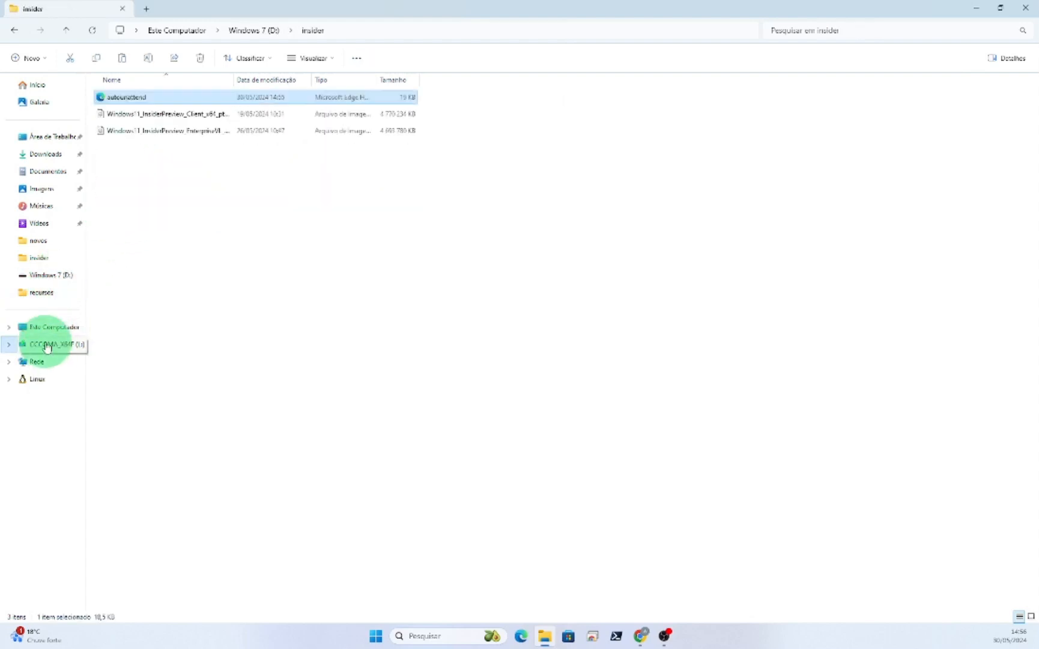
pyautogui.click(47, 344)
pyautogui.hotkey('ctrl', 'v')
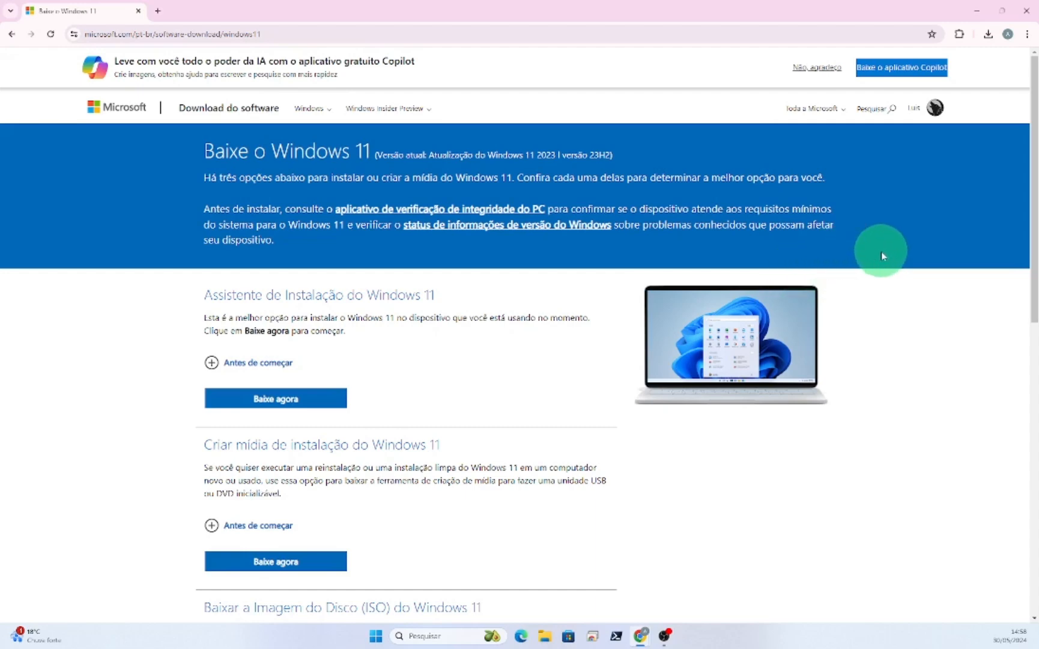
# Step: Choose Windows 11 (multi-edition ISO) on Microsoft's download page and request the disk image download
pyautogui.scroll(-3, 881, 255)
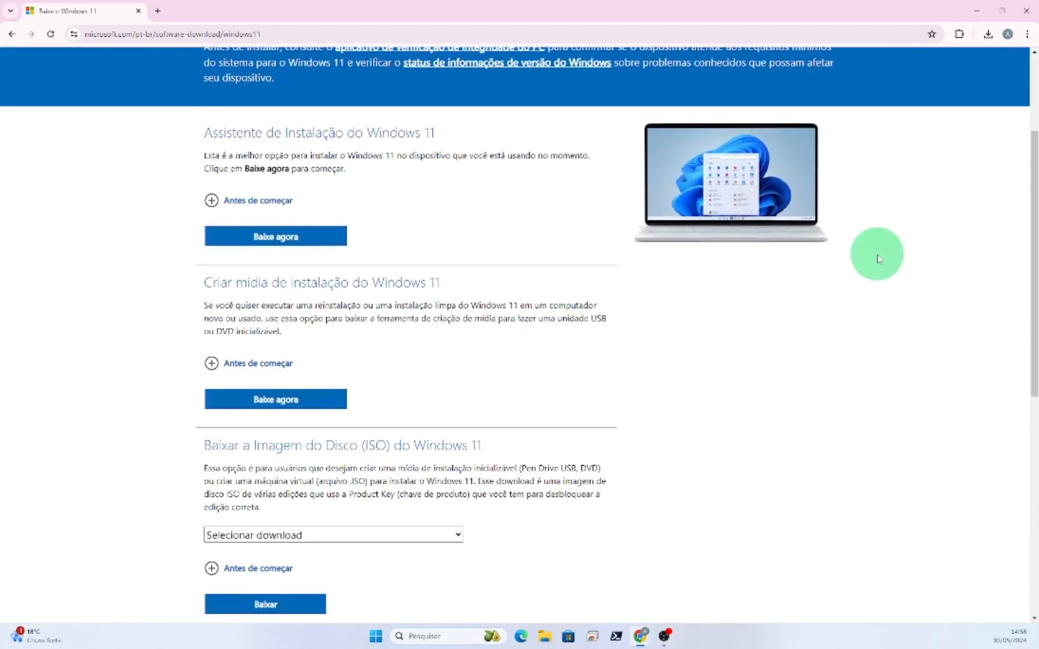
pyautogui.scroll(-3, 877, 258)
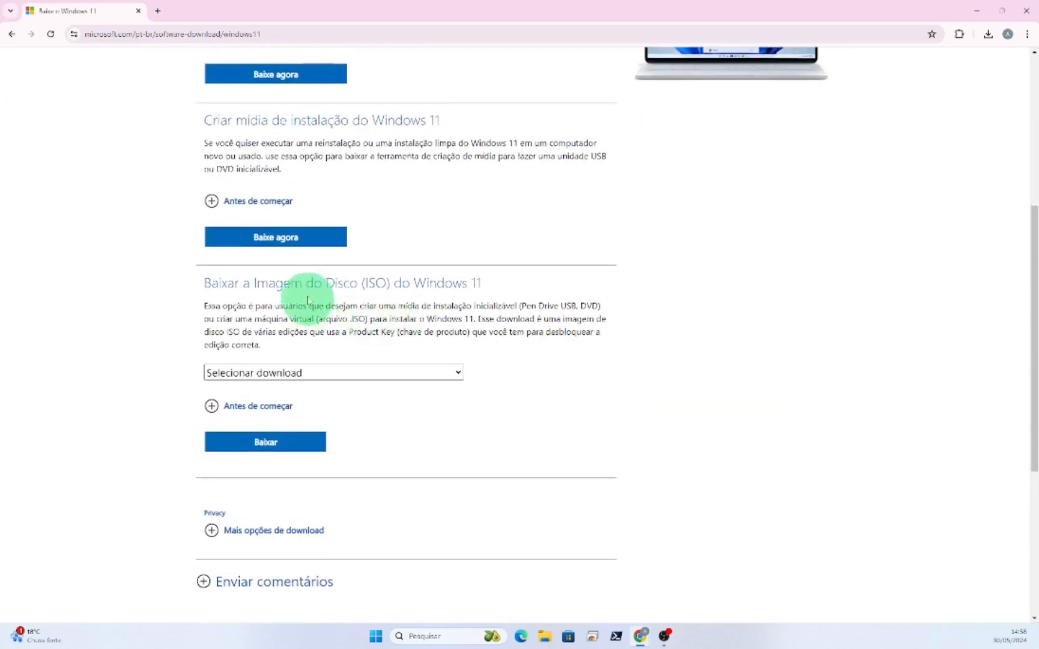
pyautogui.scroll(1, 557, 324)
pyautogui.scroll(4, 197, 70)
pyautogui.scroll(-6, 278, 239)
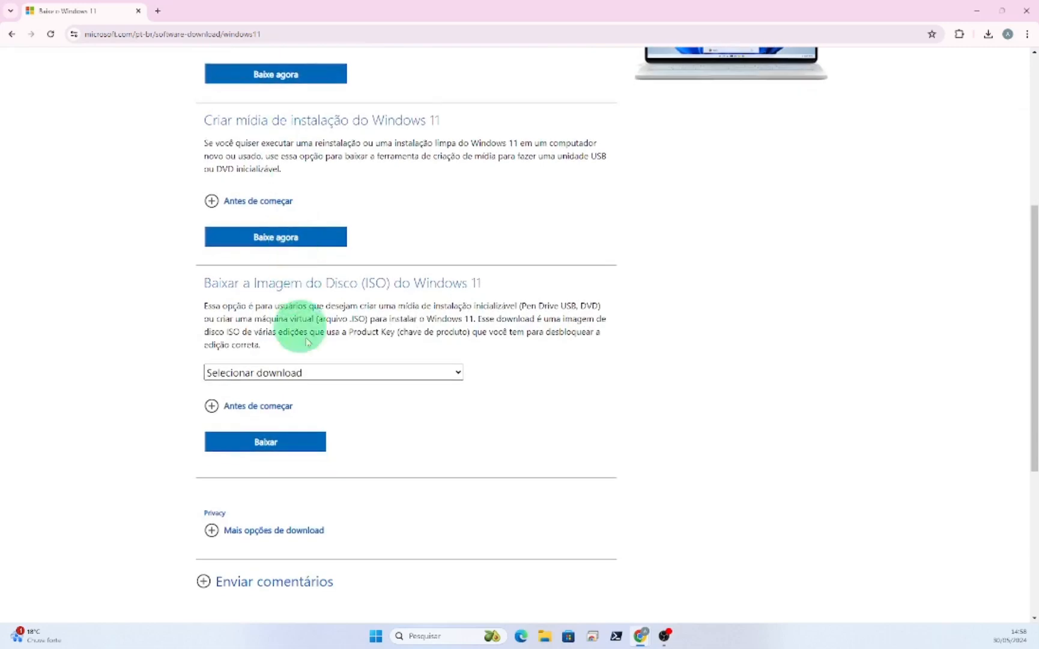
pyautogui.scroll(1, 445, 301)
pyautogui.click(456, 317)
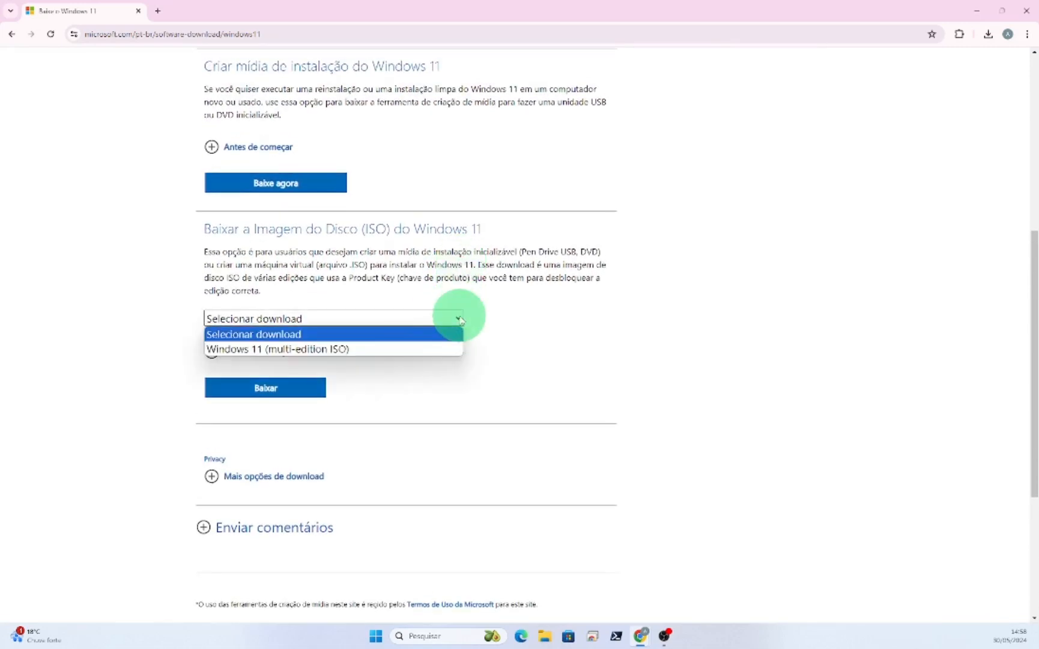
pyautogui.click(322, 348)
pyautogui.click(265, 388)
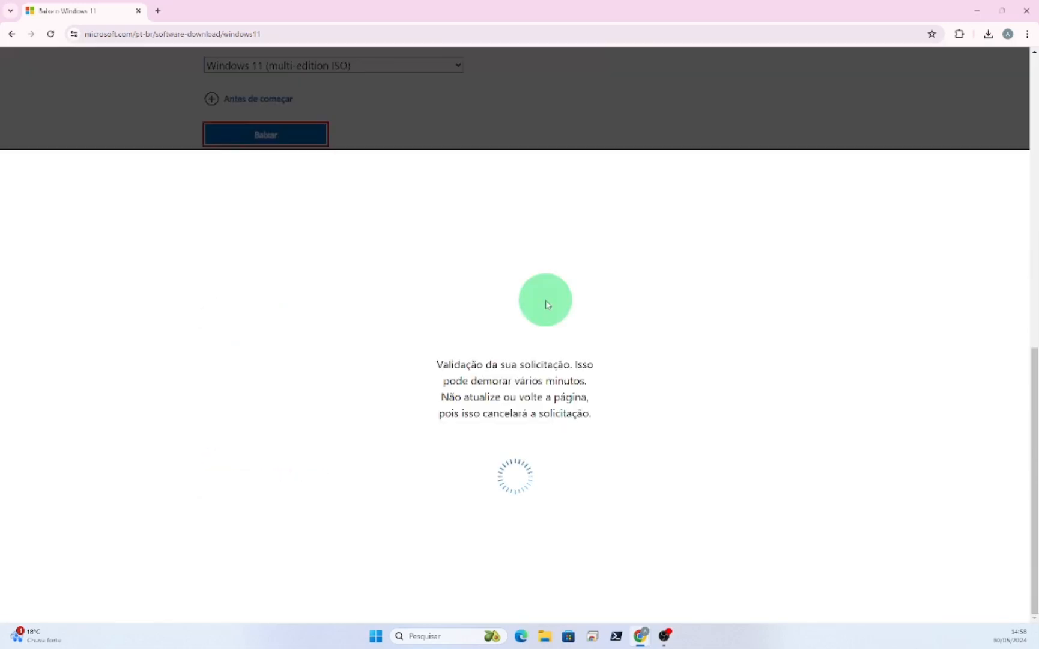
# Step: Select Português (Brasil) as the product language and confirm it
pyautogui.click(336, 239)
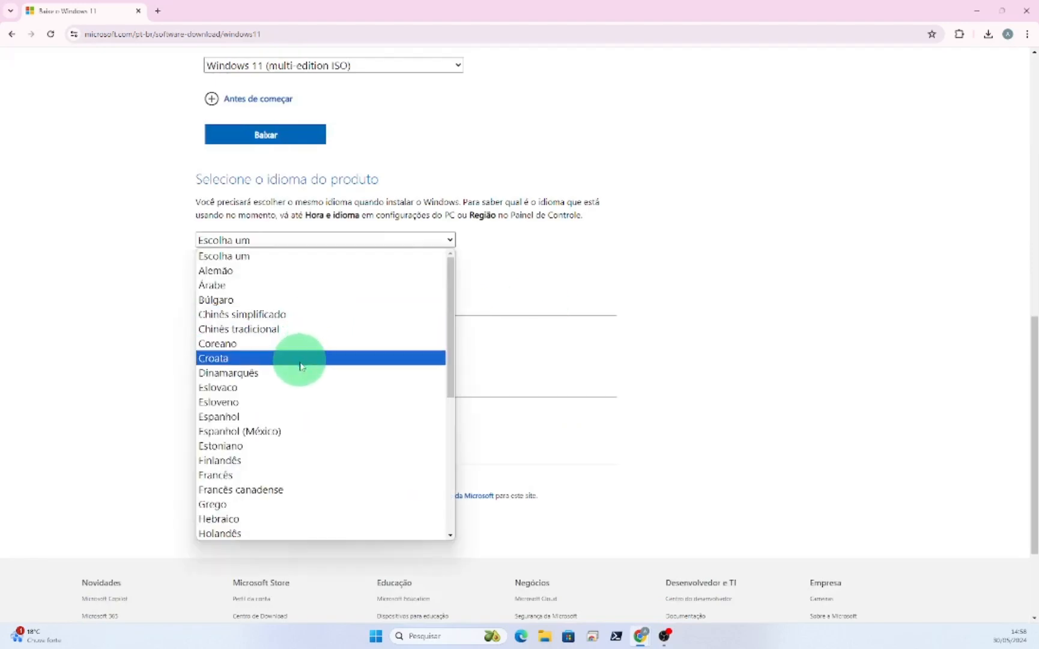
pyautogui.scroll(-2, 298, 362)
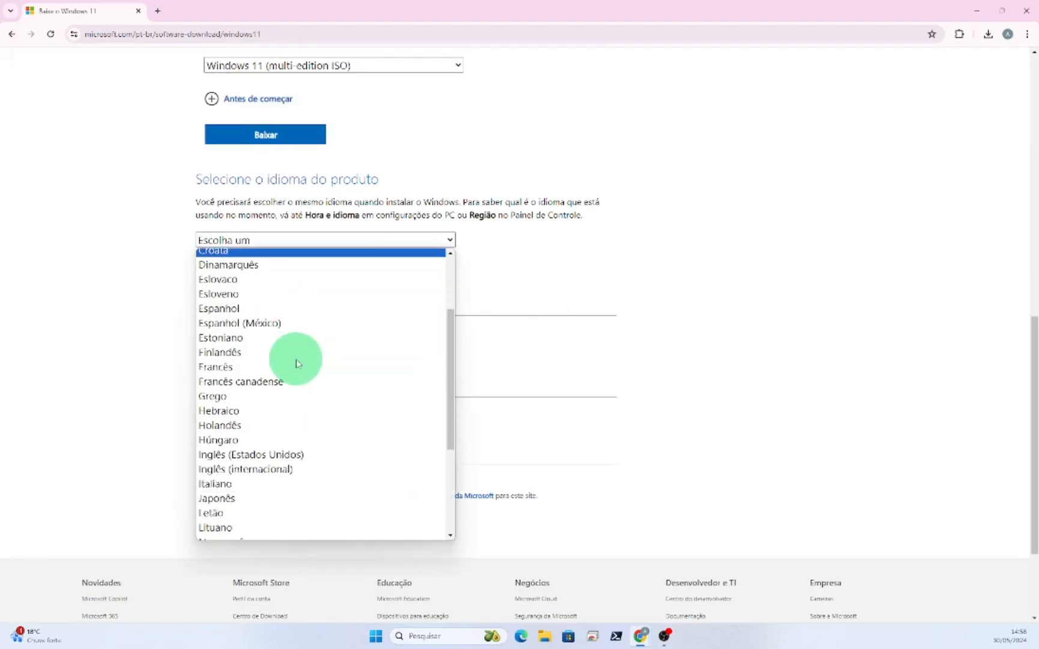
pyautogui.scroll(-3, 297, 362)
pyautogui.click(322, 396)
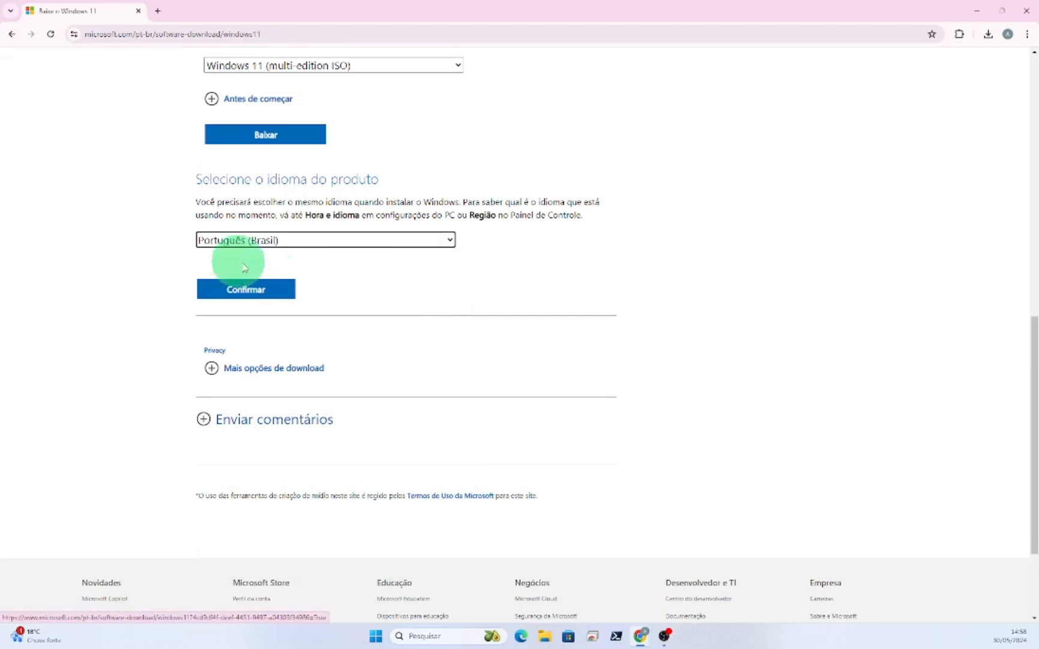
pyautogui.click(261, 295)
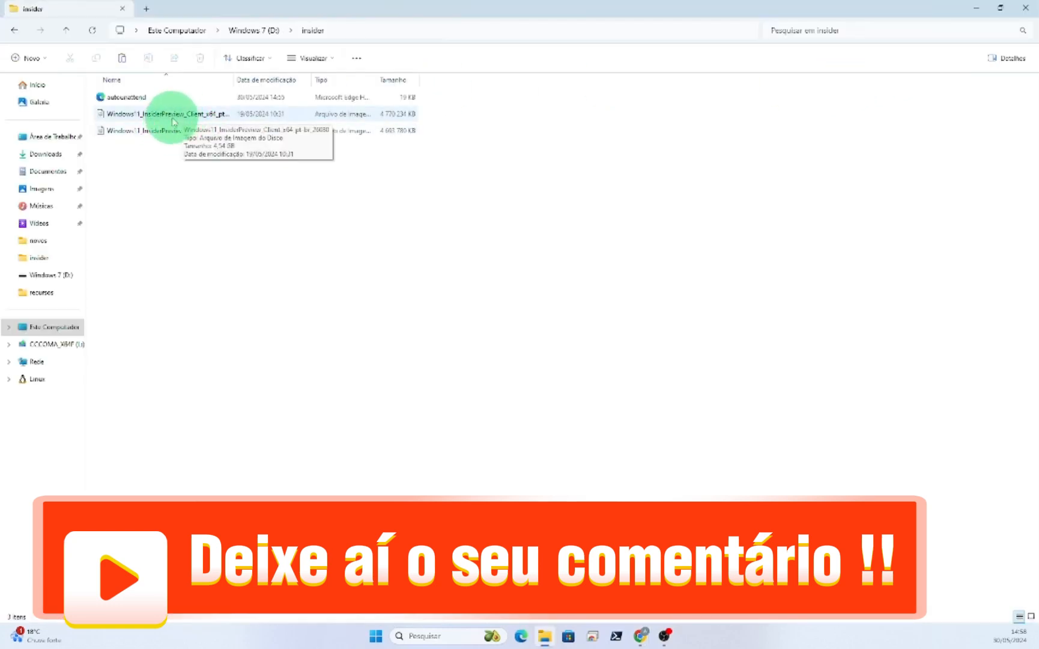
# Step: Locate the Win11_23H2_BrazilianPortuguese_x64v2 image on the Windows 7 (D:) drive and the autounattend file in its insider folder
pyautogui.click(14, 30)
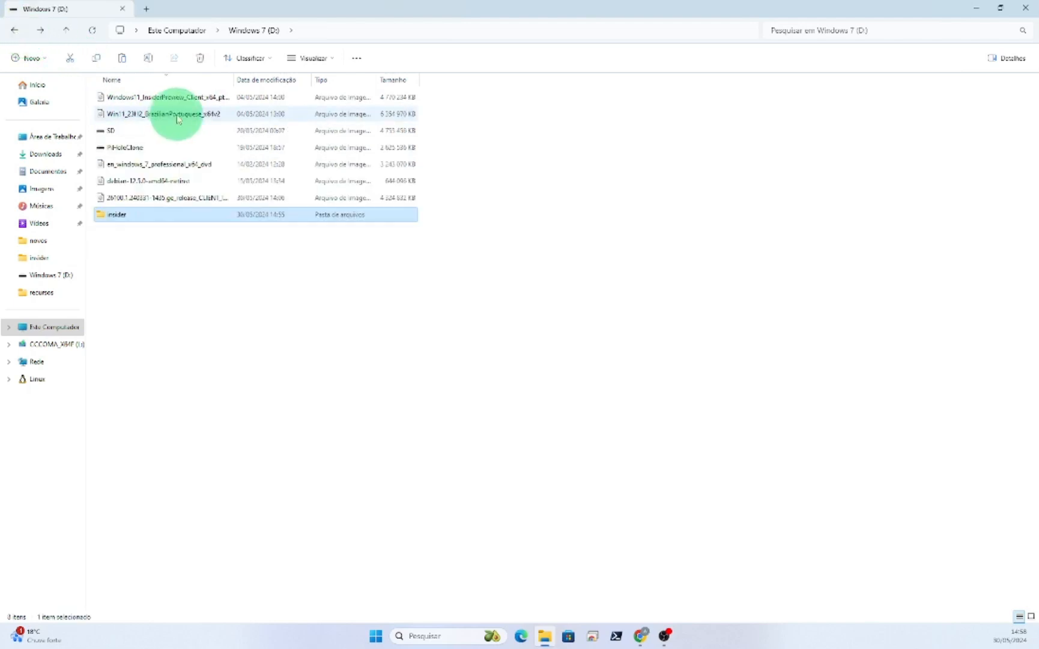
pyautogui.click(171, 116)
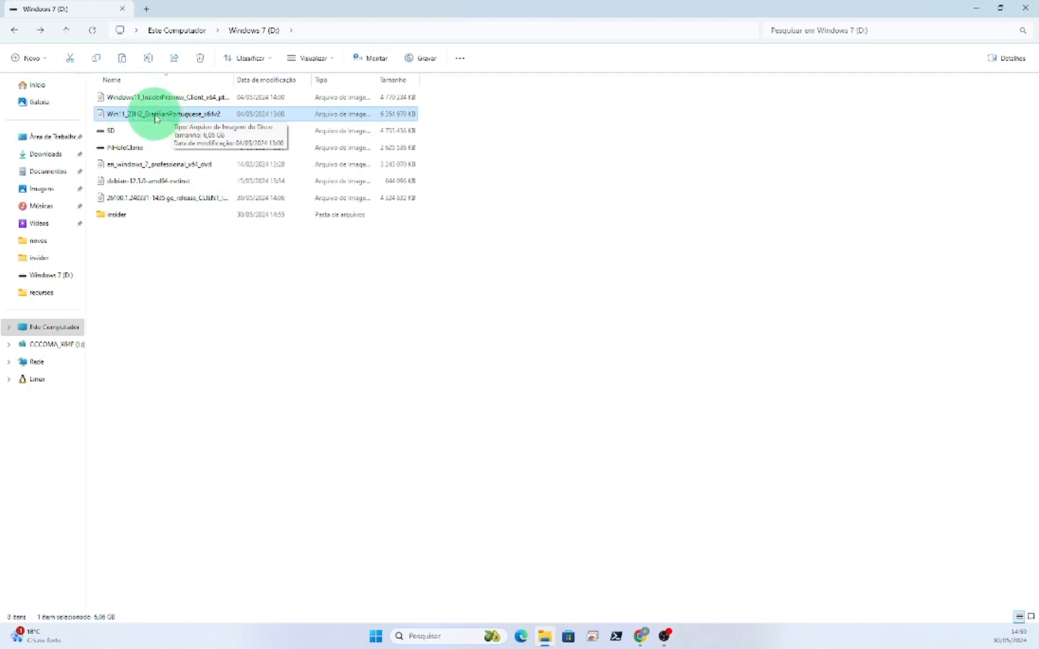
pyautogui.rightClick(188, 115)
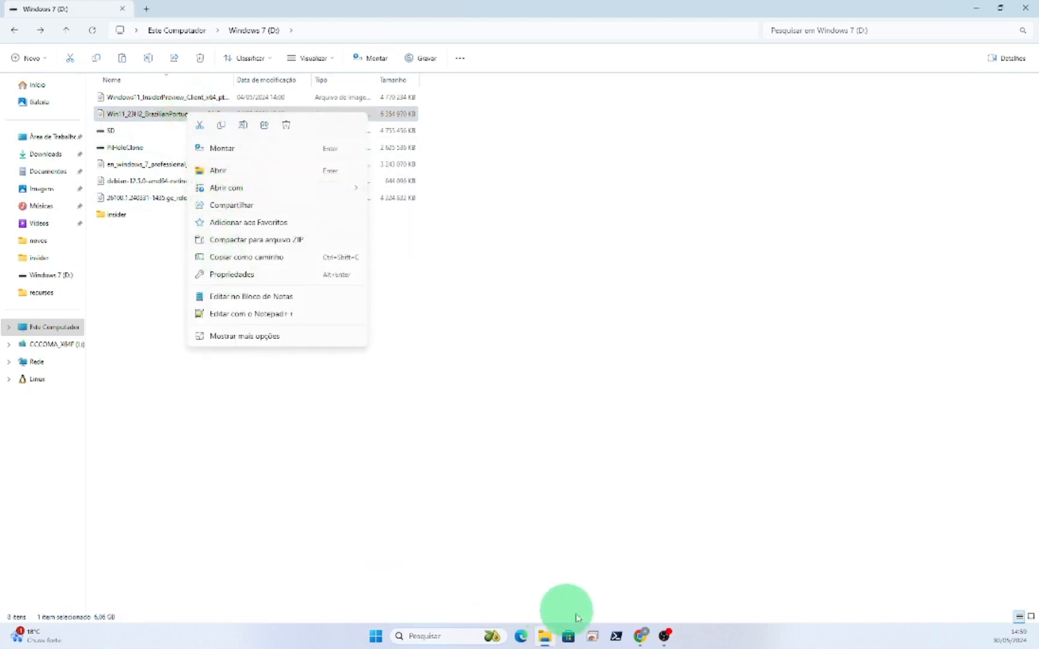
pyautogui.click(641, 633)
pyautogui.click(754, 576)
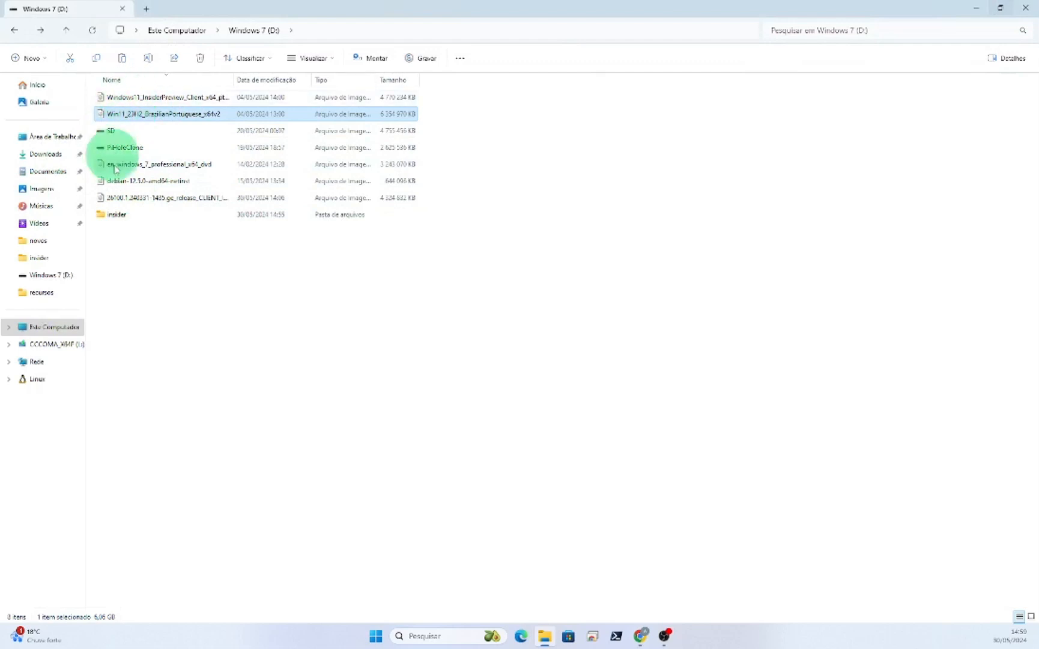
pyautogui.doubleClick(117, 214)
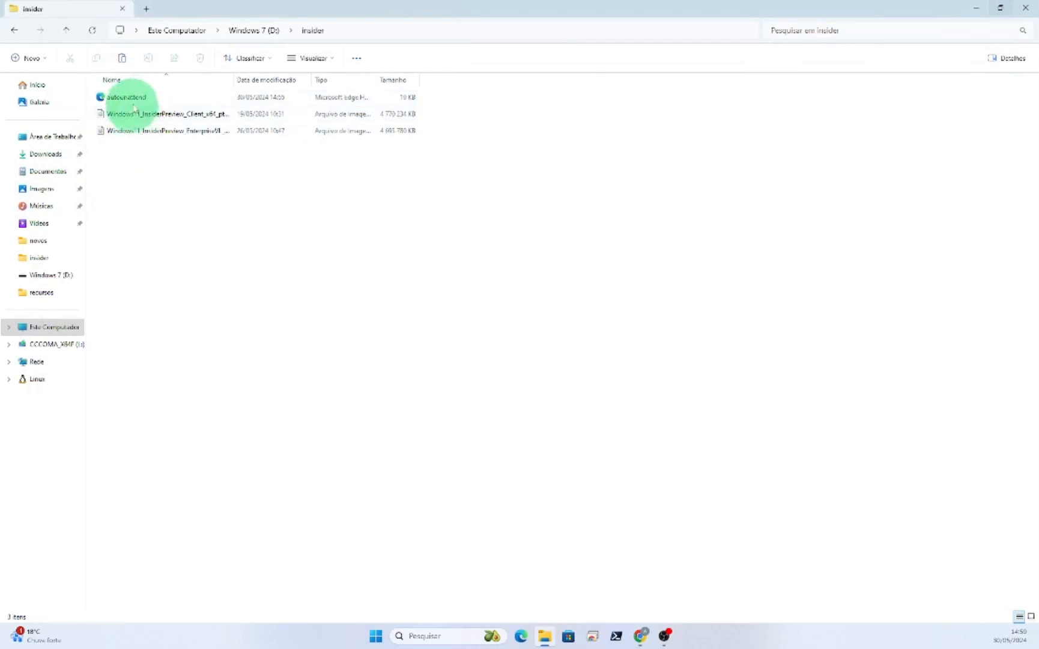
pyautogui.click(14, 31)
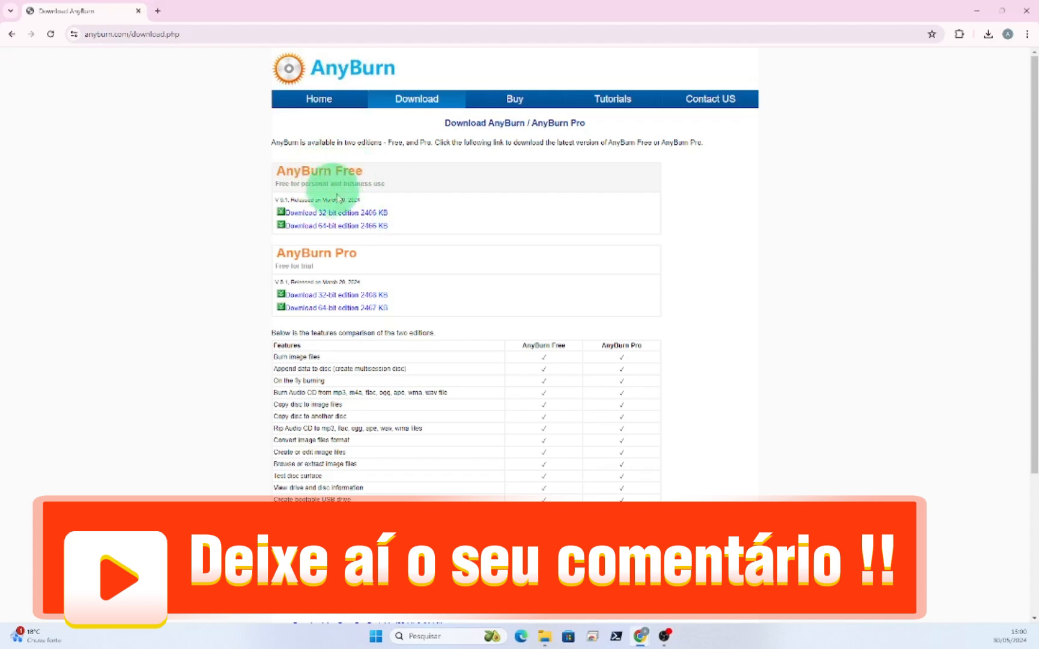
# Step: Minimize the browser and launch AnyBurn
pyautogui.click(977, 11)
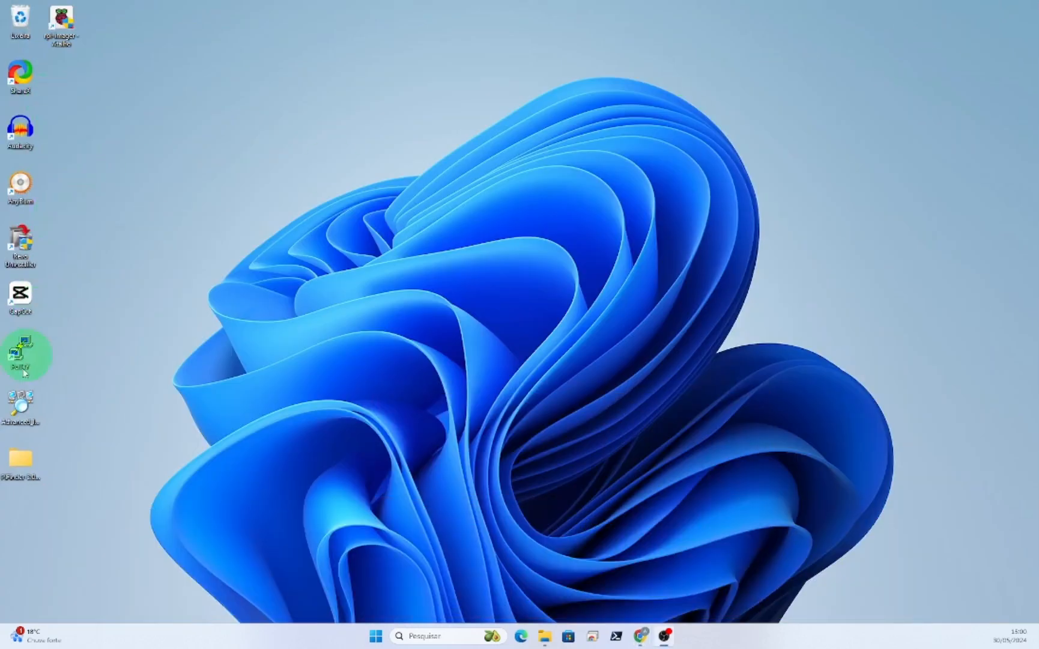
pyautogui.doubleClick(27, 183)
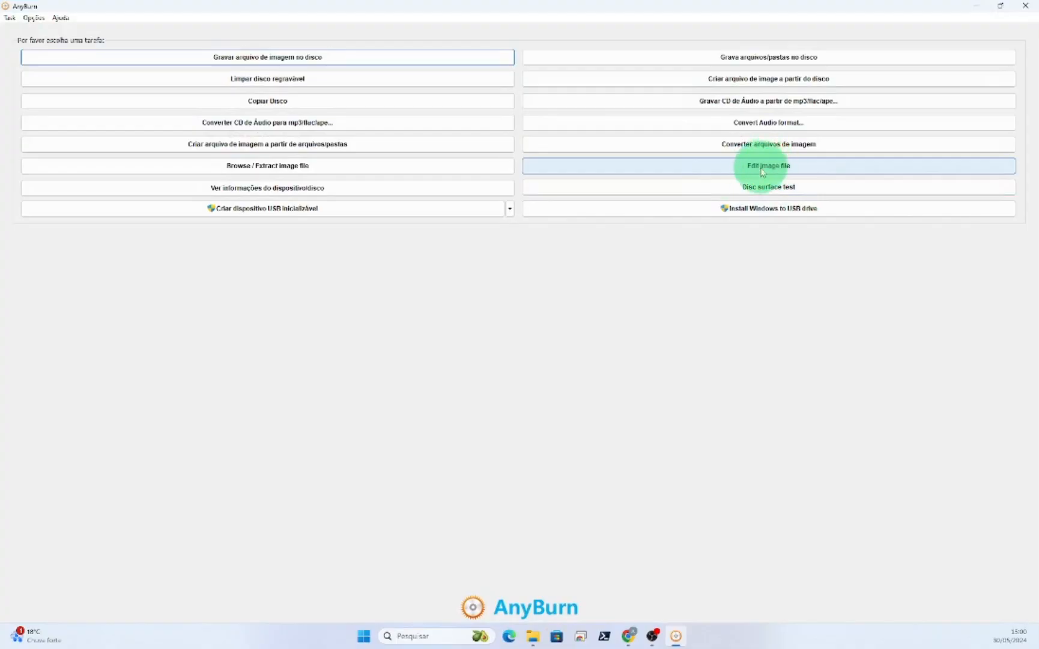
# Step: Load Windows11_InsiderPreview_Client_x64_pt-br_26080.iso from the insider folder for image editing
pyautogui.click(774, 165)
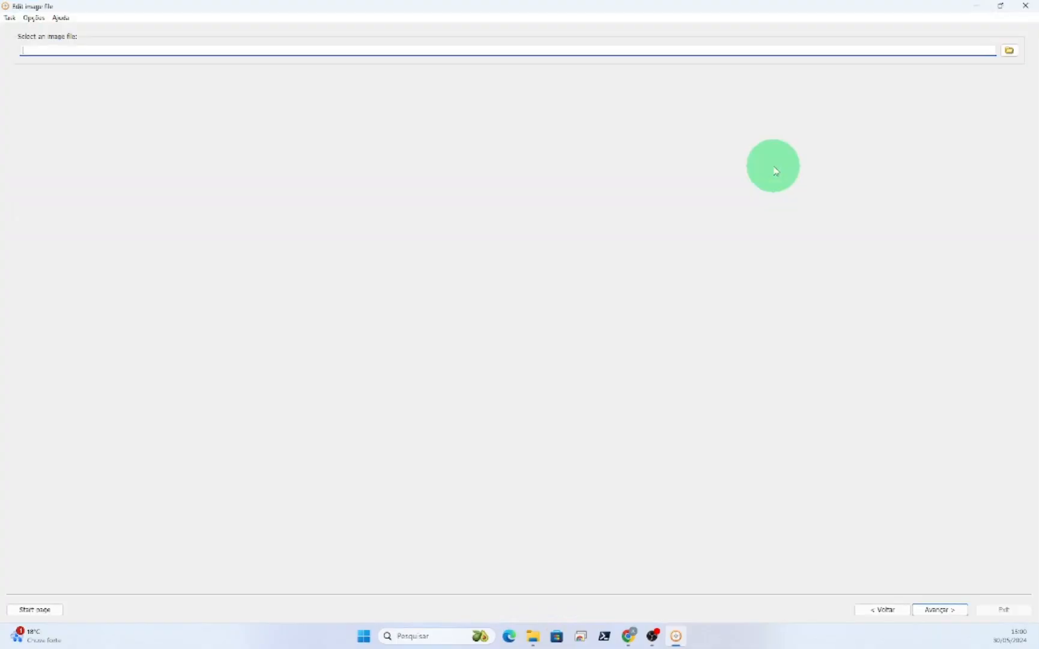
pyautogui.click(1010, 51)
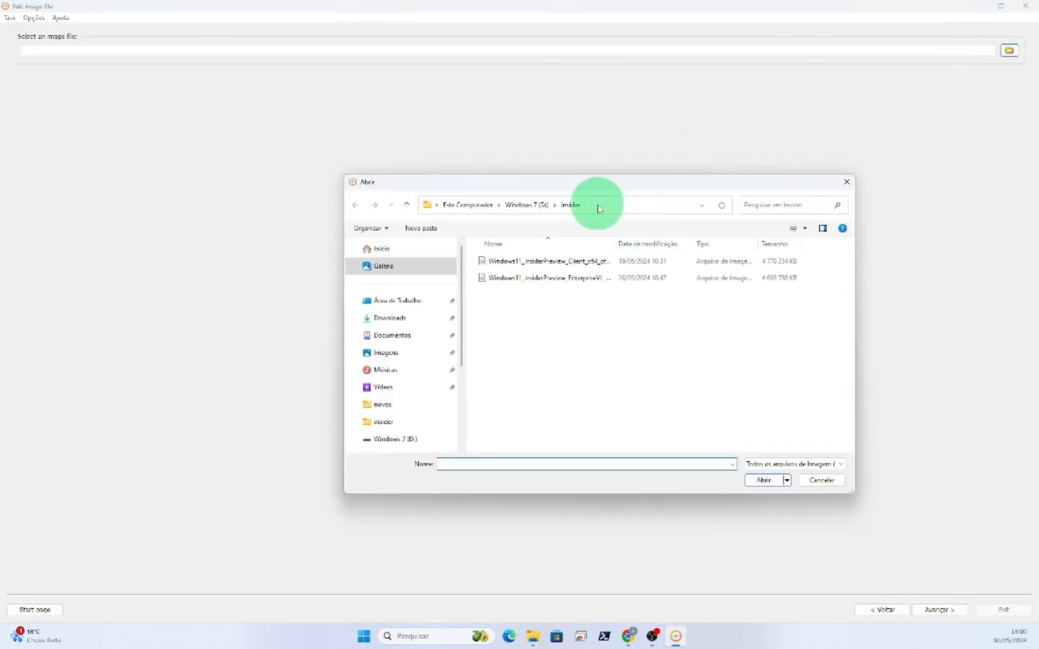
pyautogui.click(547, 270)
pyautogui.click(758, 477)
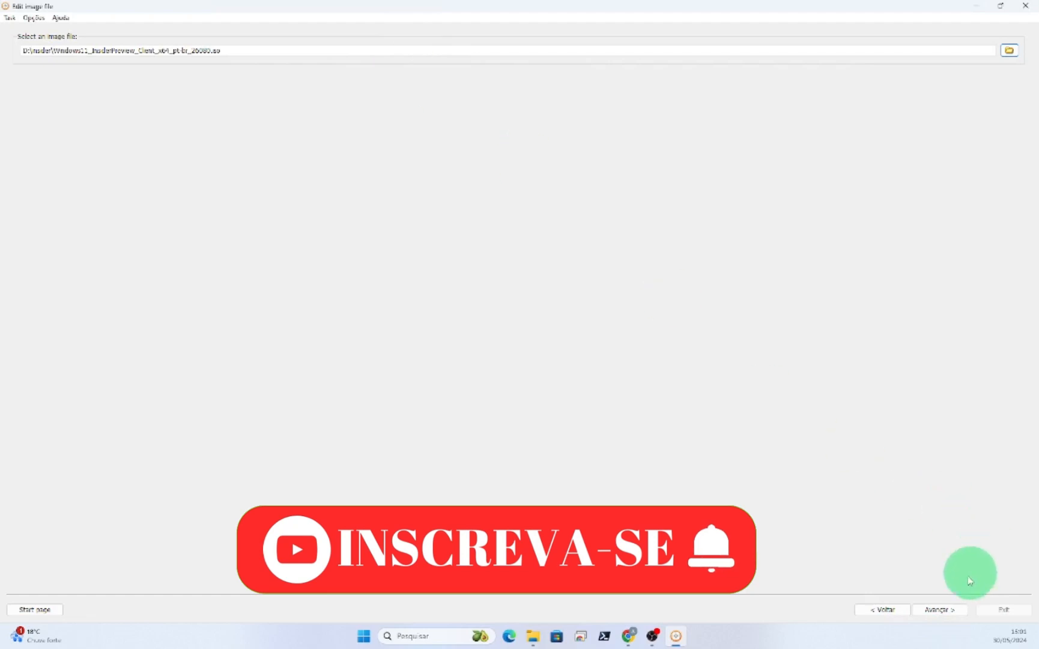
pyautogui.click(940, 609)
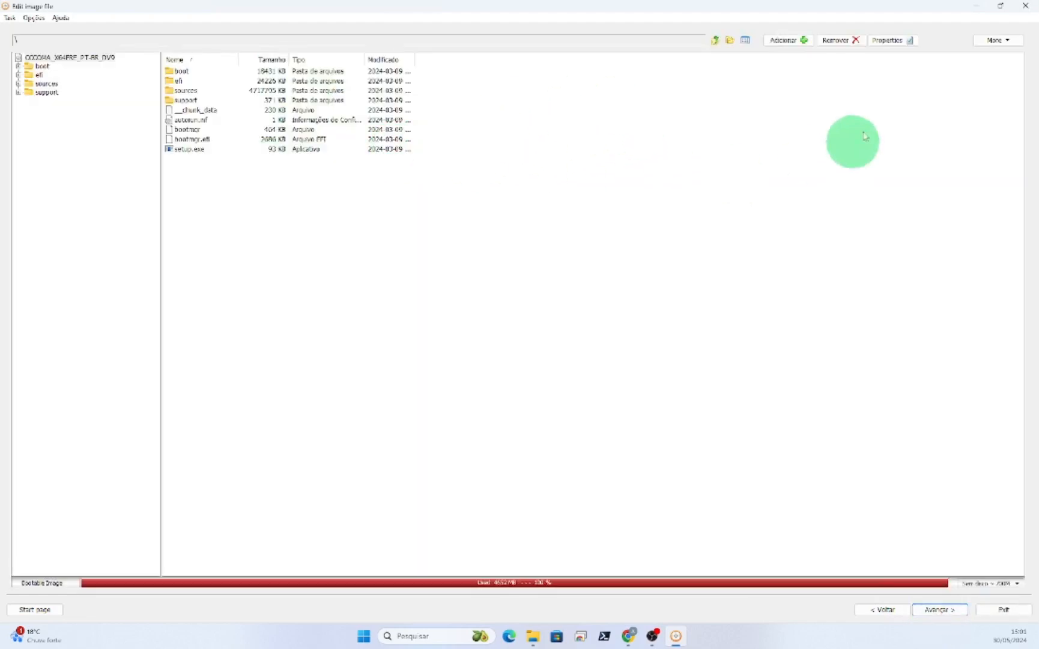
# Step: Add the autounattend file from the insider folder on Windows 7 (D:) to the root of the image
pyautogui.click(786, 41)
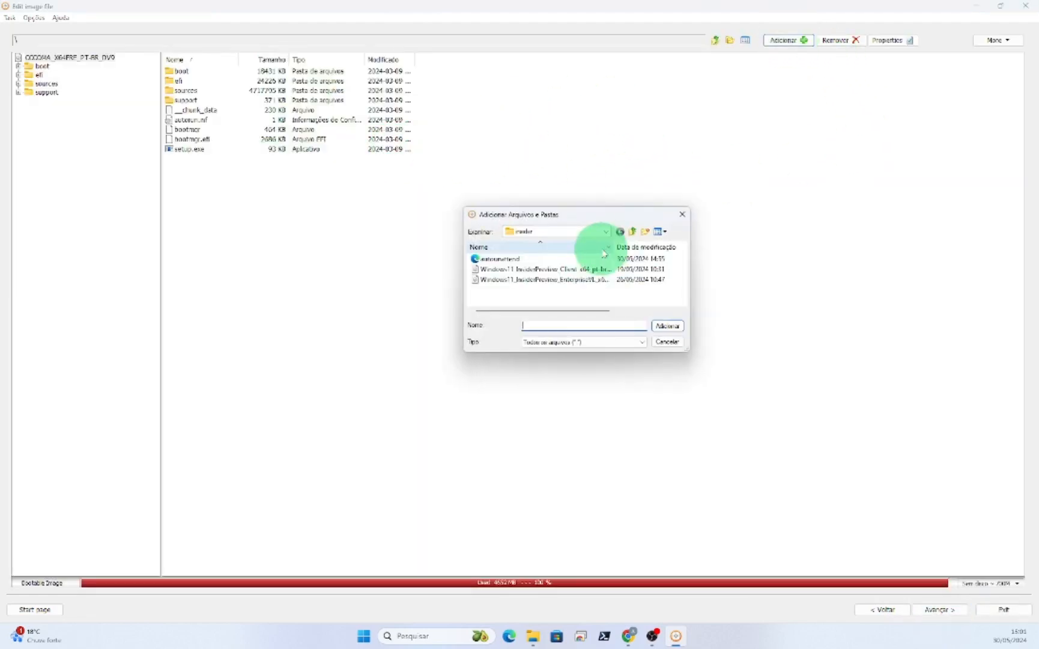
pyautogui.click(632, 231)
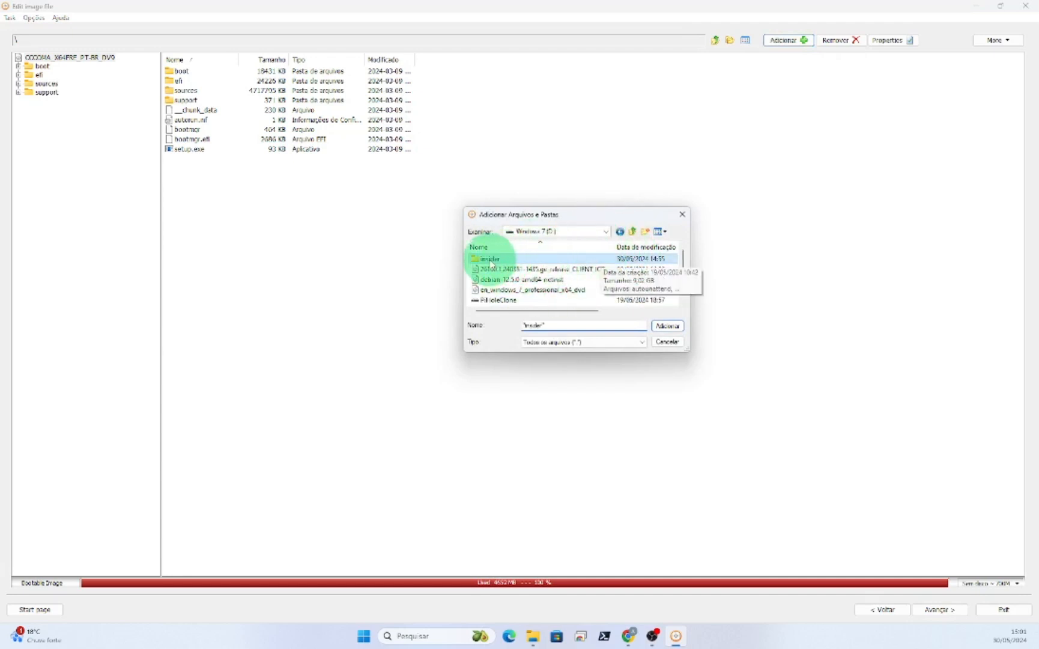
pyautogui.doubleClick(490, 260)
pyautogui.click(629, 635)
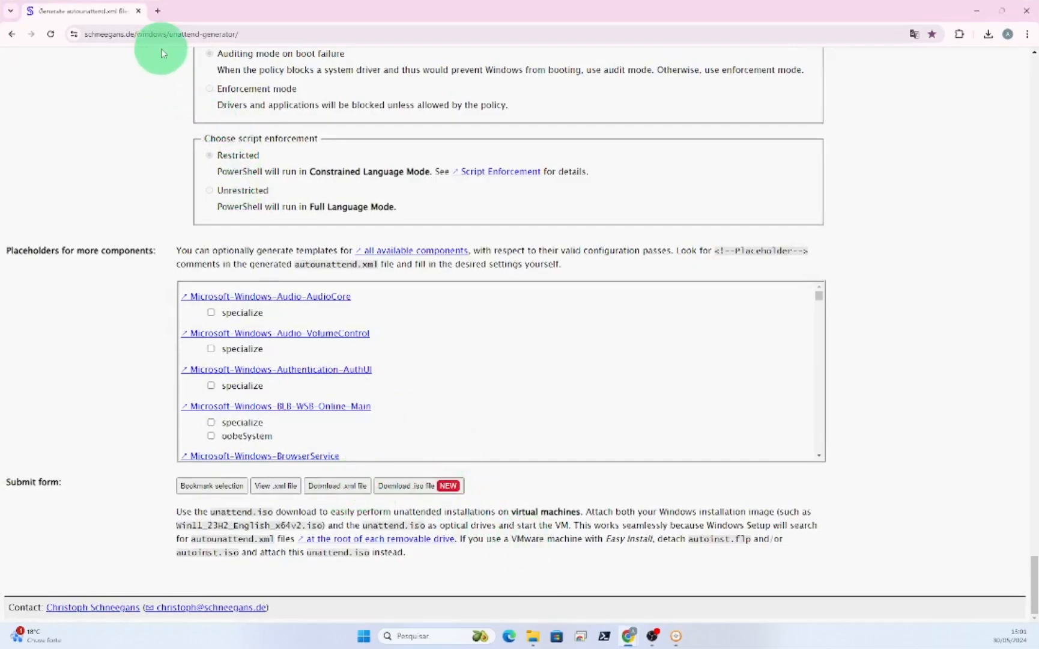
pyautogui.click(976, 12)
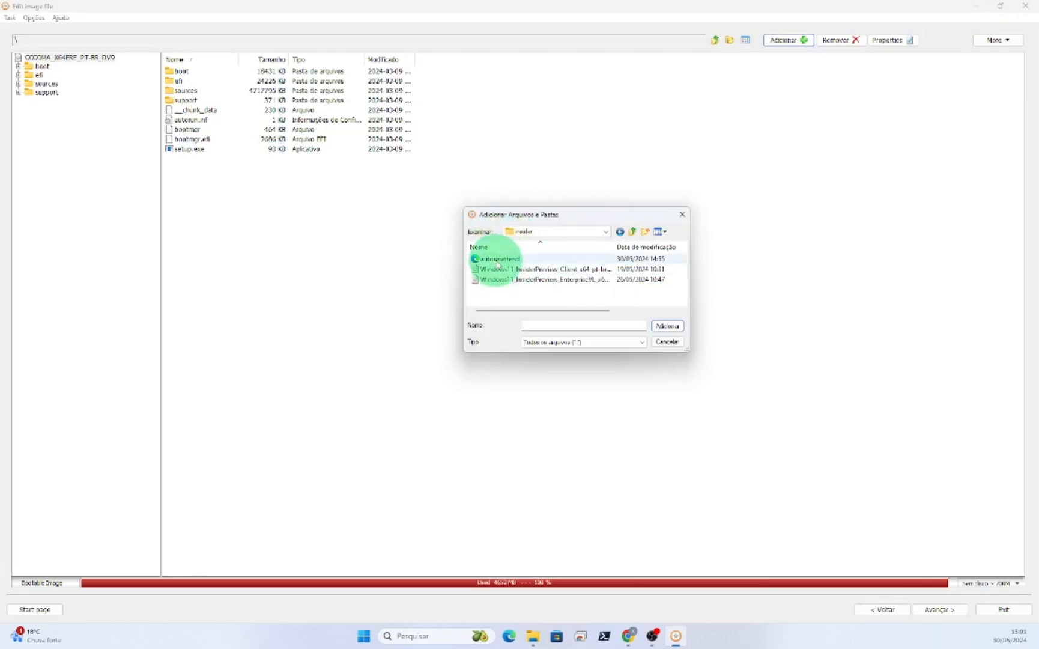
pyautogui.click(496, 258)
pyautogui.click(667, 325)
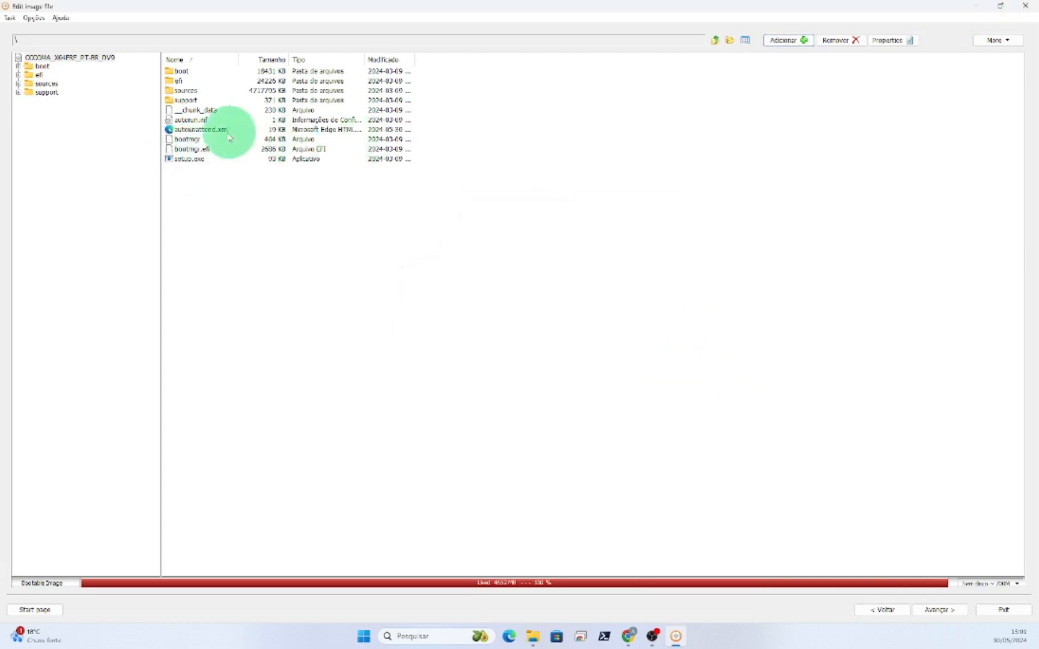
# Step: Create the edited image as D:\insider\Windows11_InsiderPreview_Caverna.iso in standard ISO format, and exit once it is written
pyautogui.click(940, 609)
pyautogui.click(299, 49)
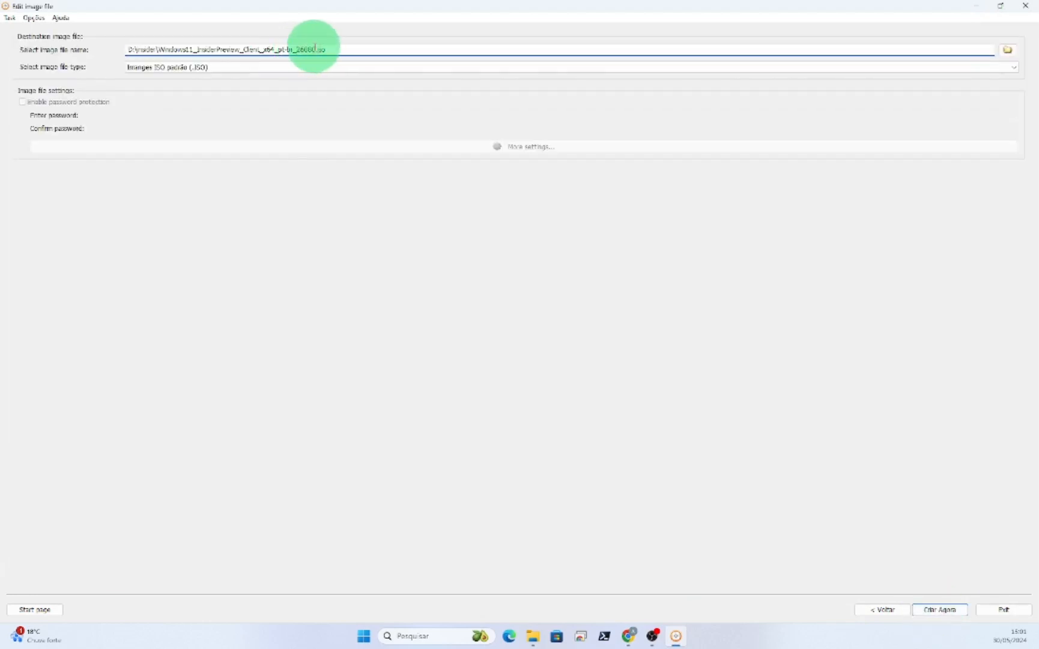
pyautogui.moveTo(315, 48); pyautogui.dragTo(309, 48)
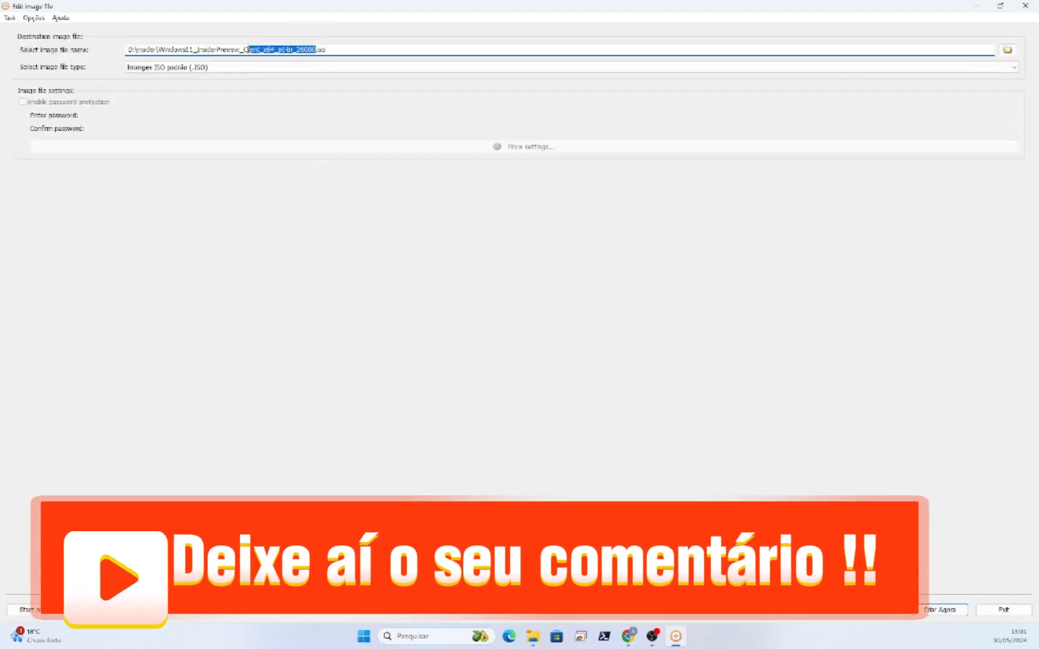
pyautogui.press('BackSpace')
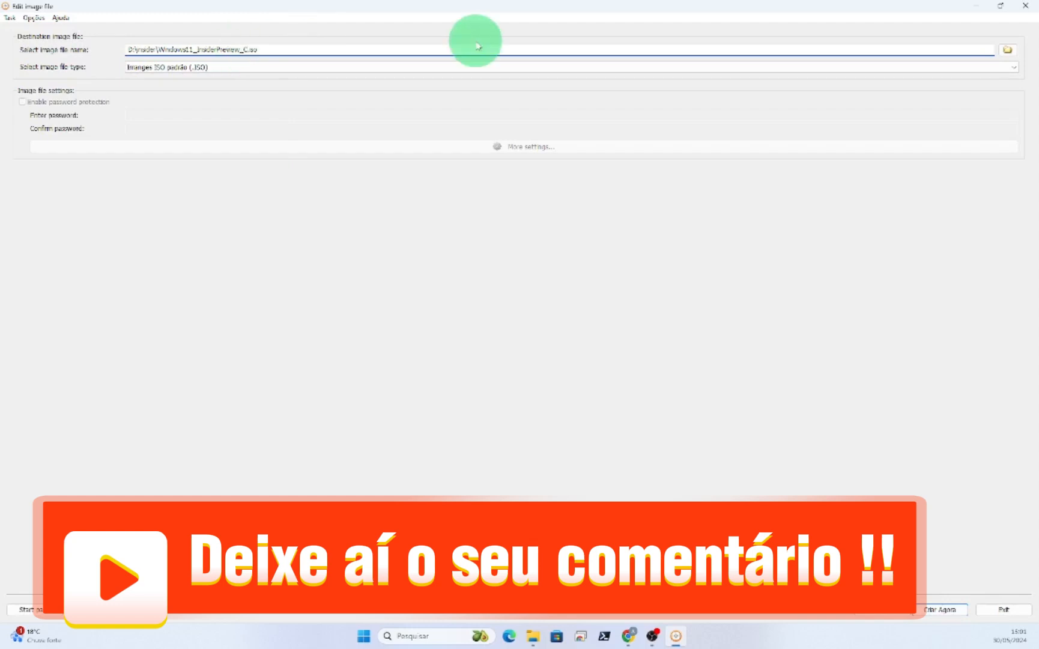
pyautogui.write('averna')
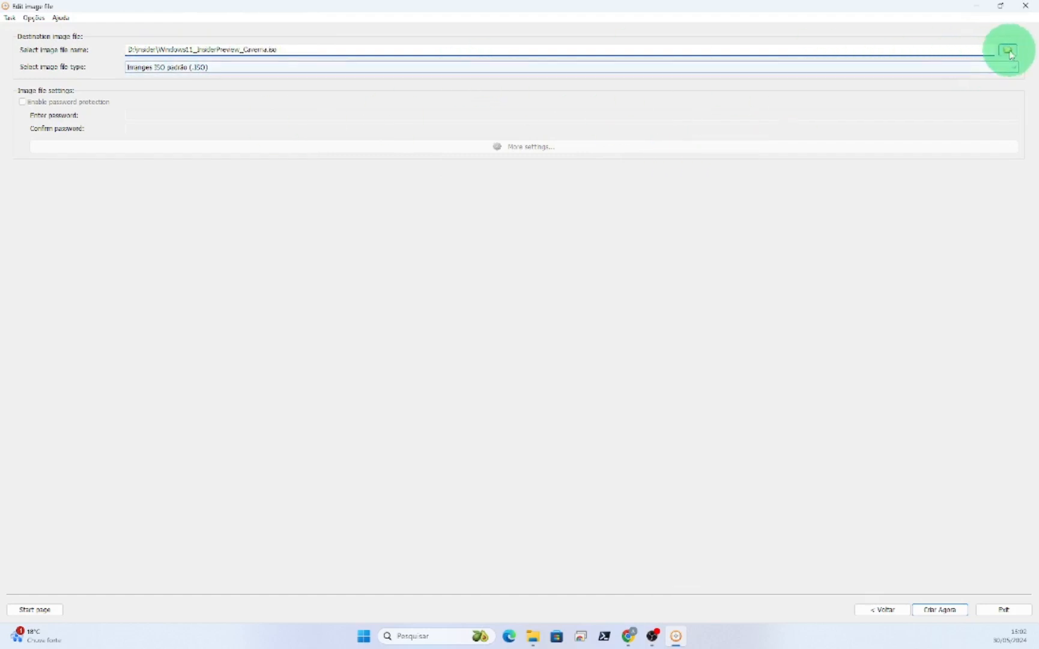
pyautogui.click(940, 610)
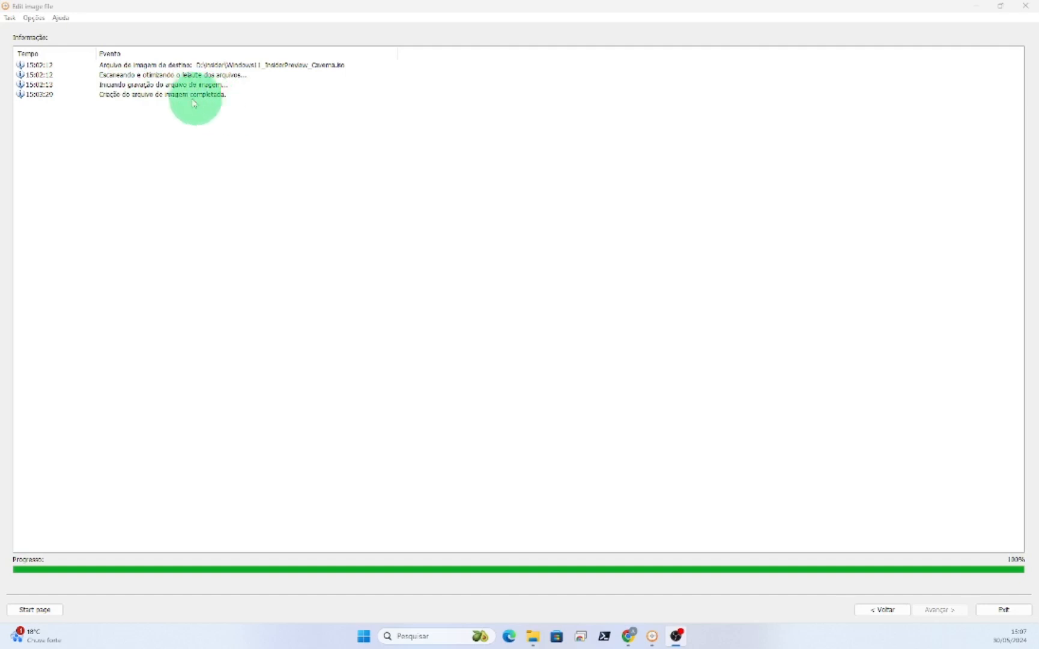
pyautogui.click(1005, 610)
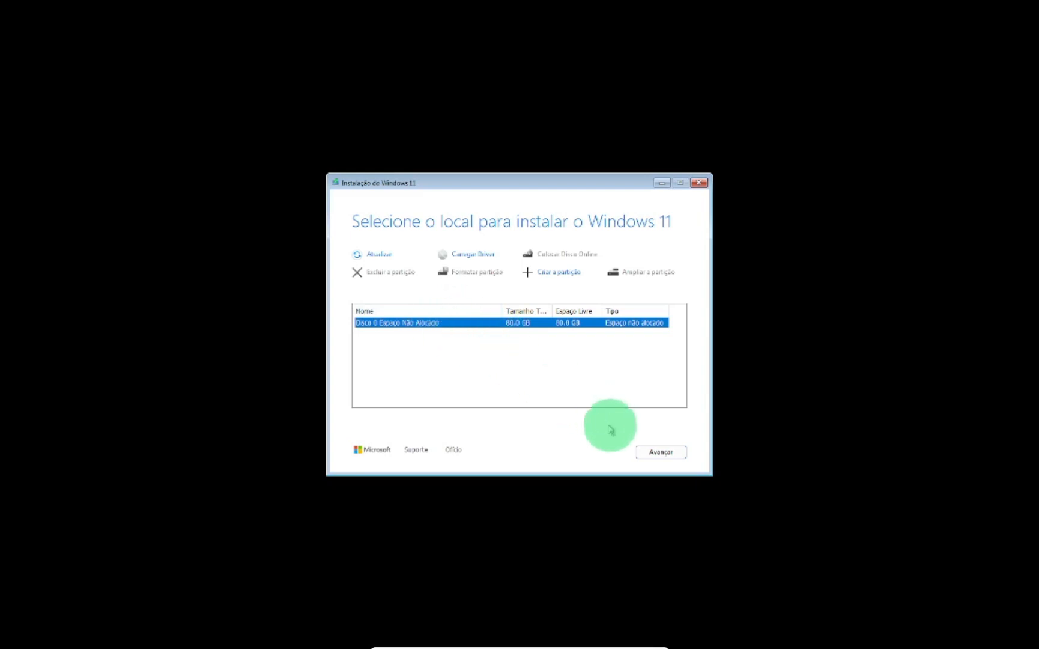
# Step: Start the Windows 11 installation on the unallocated space of Disk 0
pyautogui.click(662, 452)
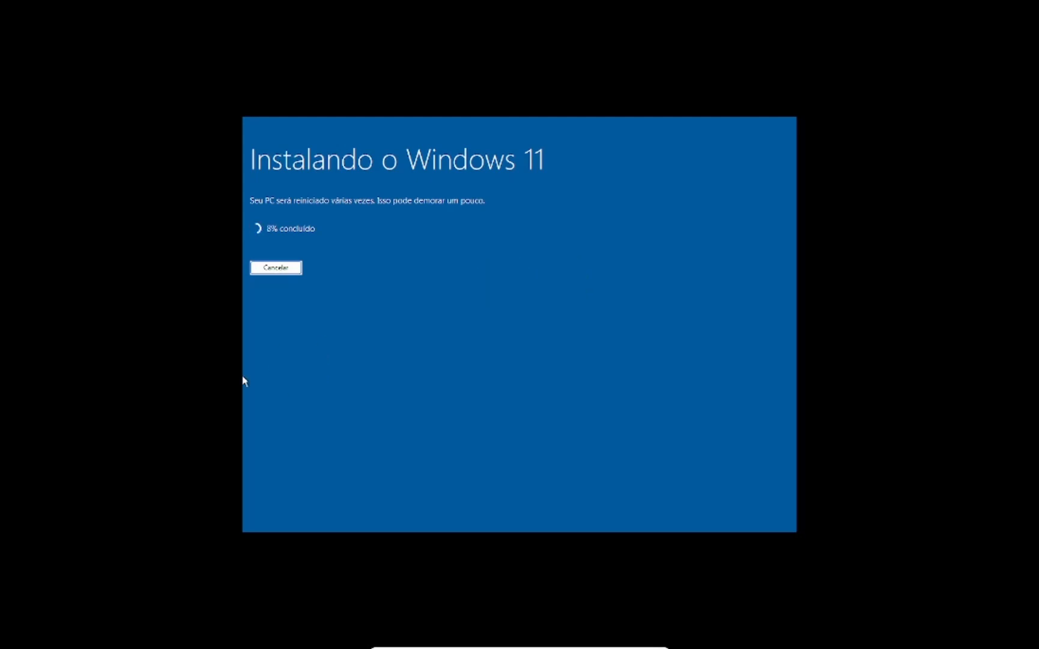
pyautogui.click(519, 379)
# Step: Open the autounattend file from the insider folder for editing in Notepad
pyautogui.click(141, 103)
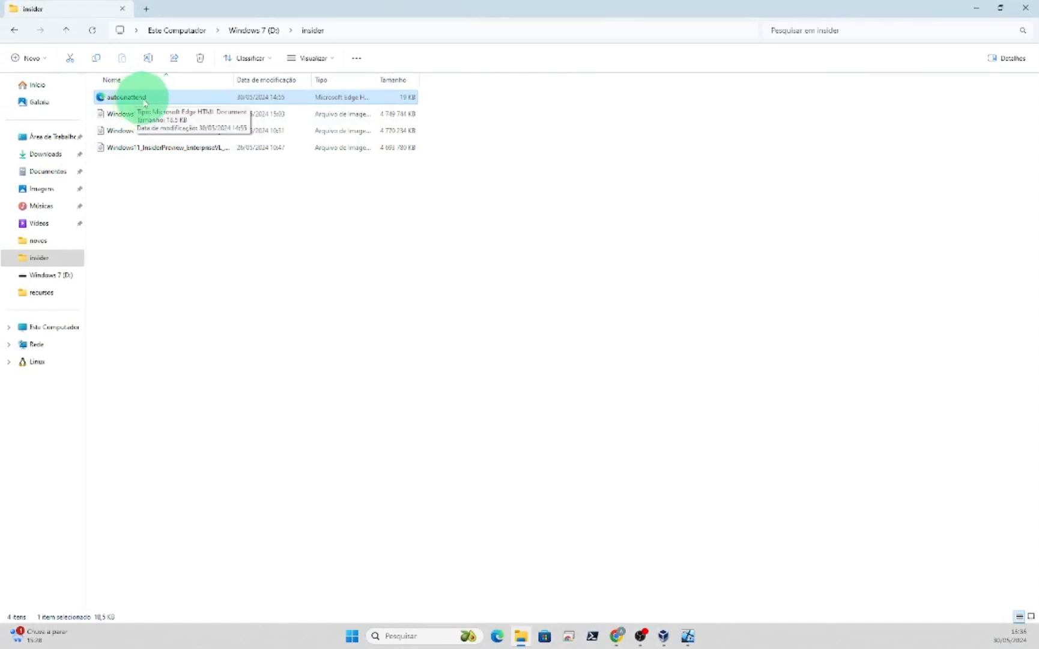
pyautogui.rightClick(130, 103)
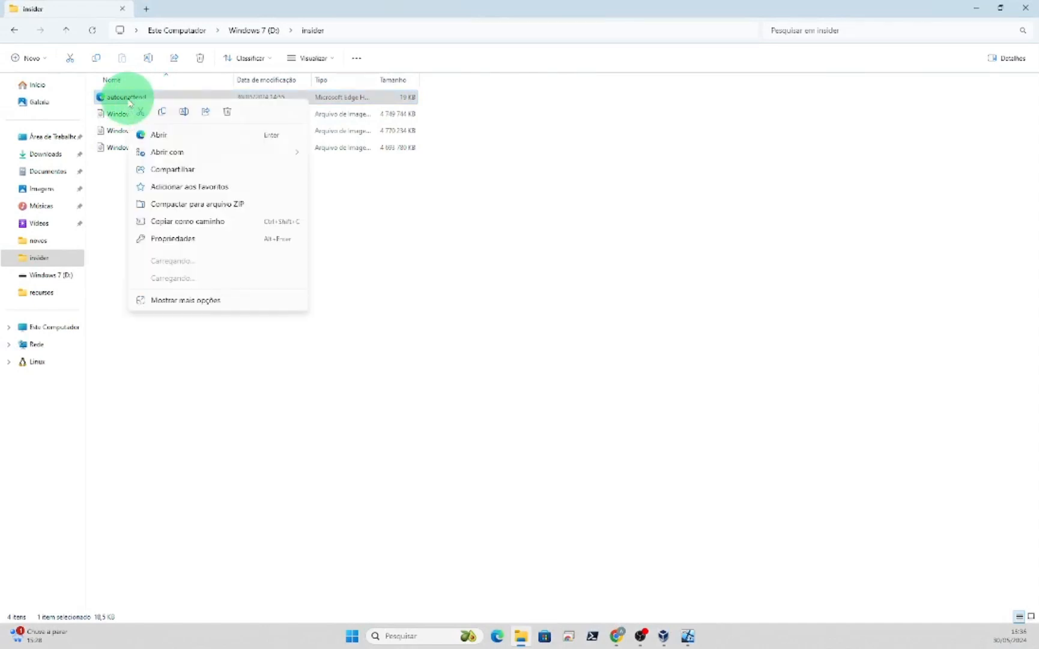
pyautogui.moveTo(149, 159)
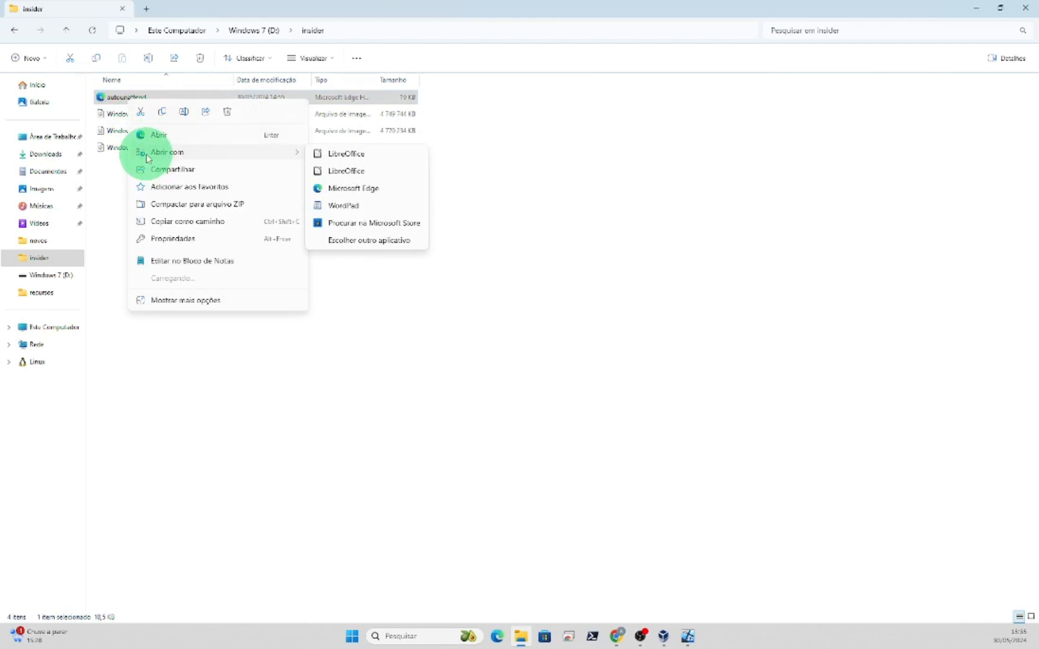
pyautogui.click(170, 262)
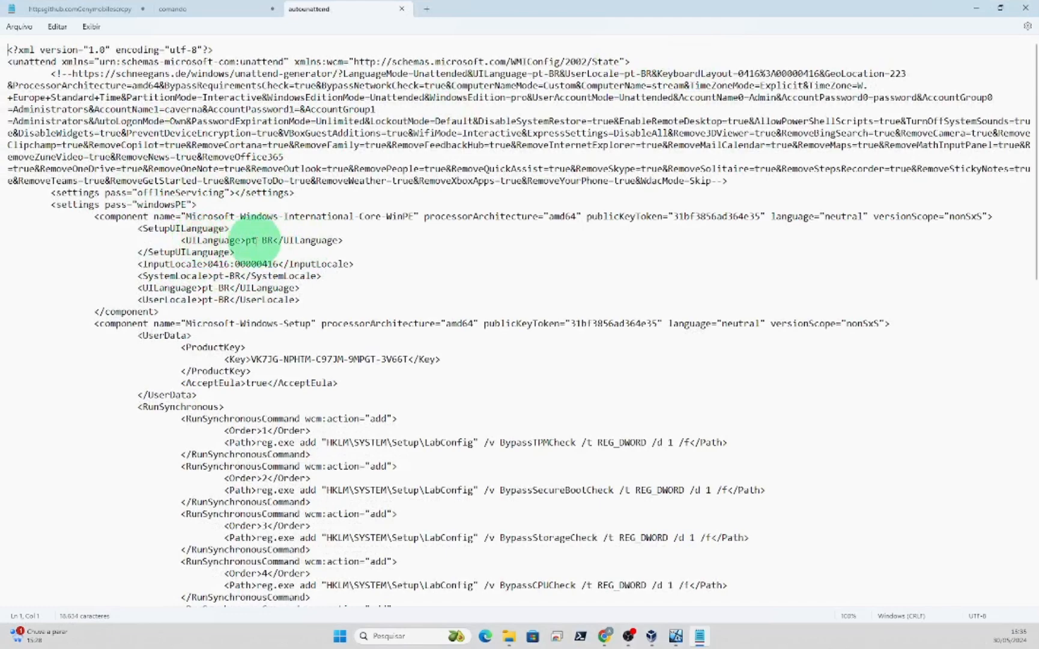
# Step: Review the autounattend script's language settings, requirement bypasses, setup commands, local accounts, automatic logon and first-logon commands
pyautogui.scroll(-1, 258, 228)
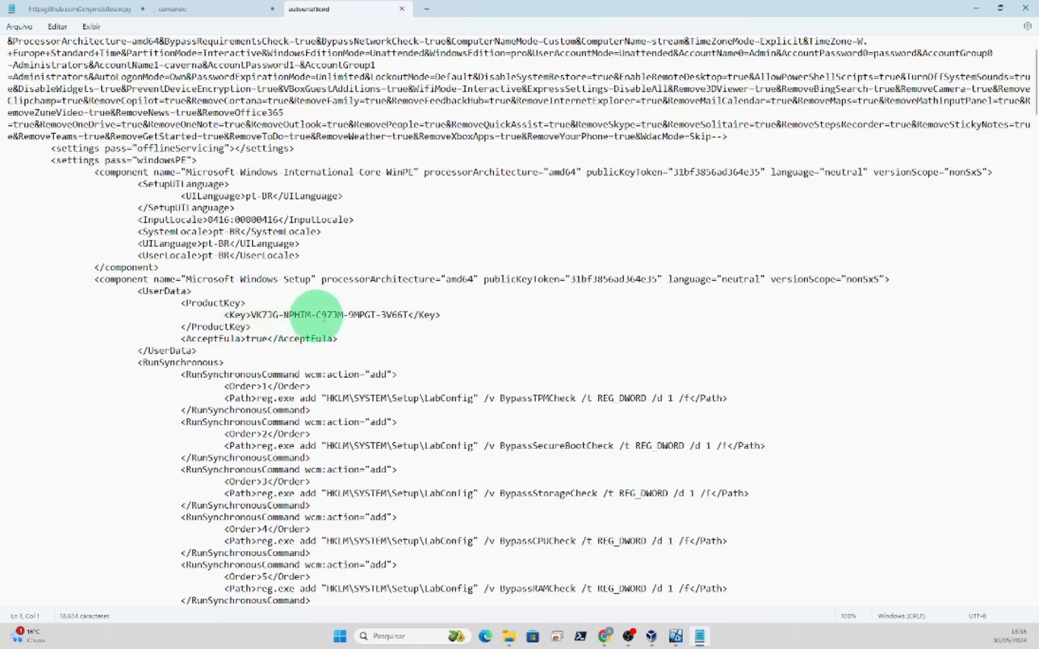
pyautogui.scroll(-4, 550, 295)
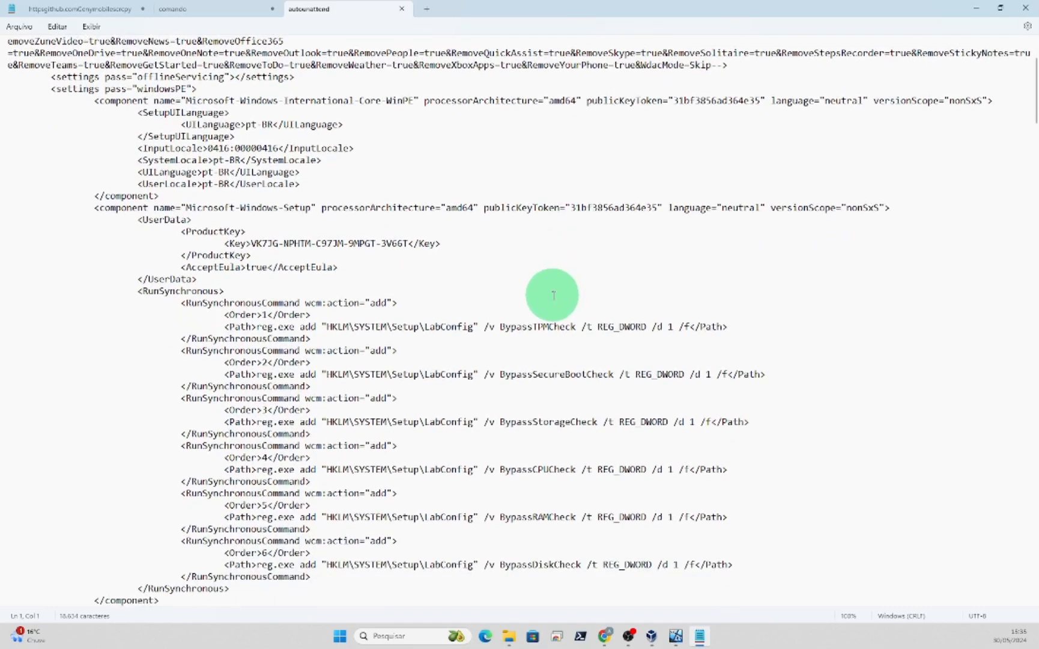
pyautogui.scroll(-2, 551, 295)
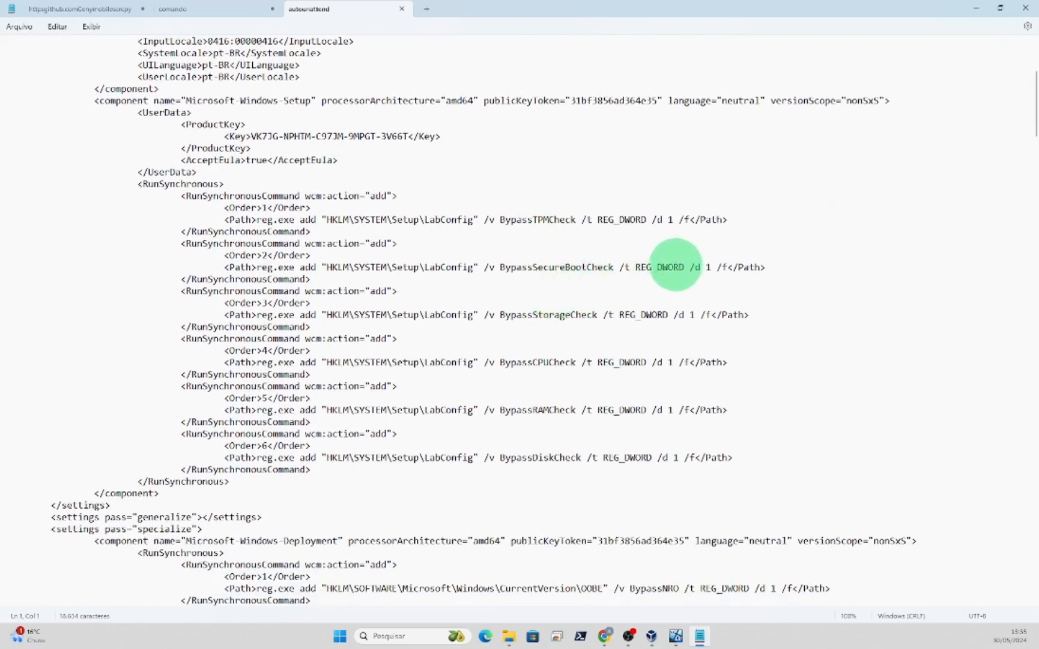
pyautogui.scroll(-8, 680, 269)
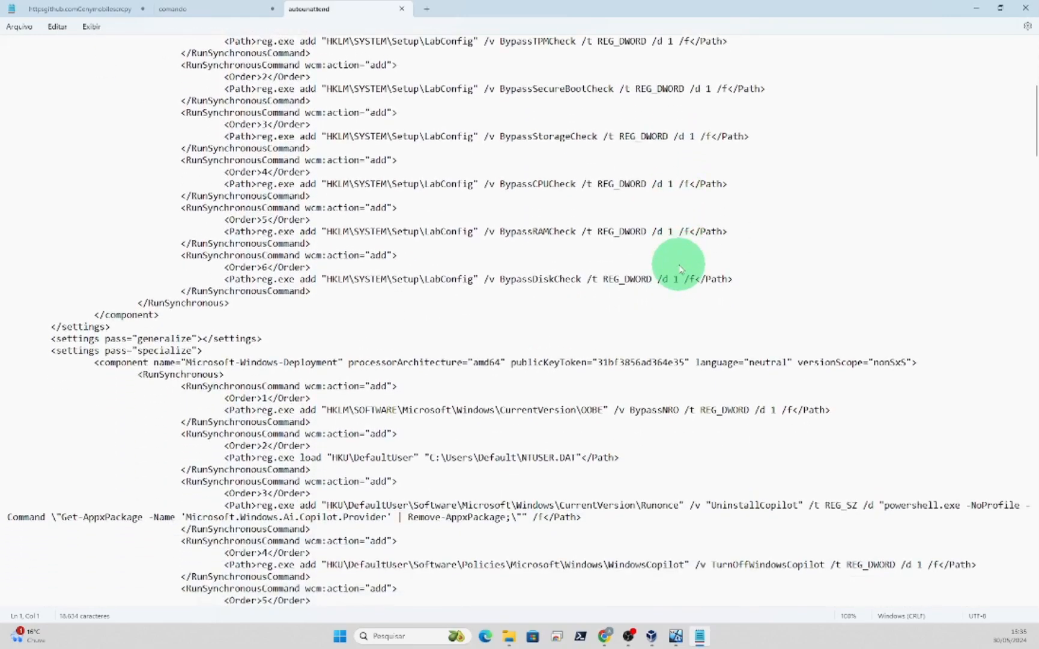
pyautogui.scroll(-9, 680, 269)
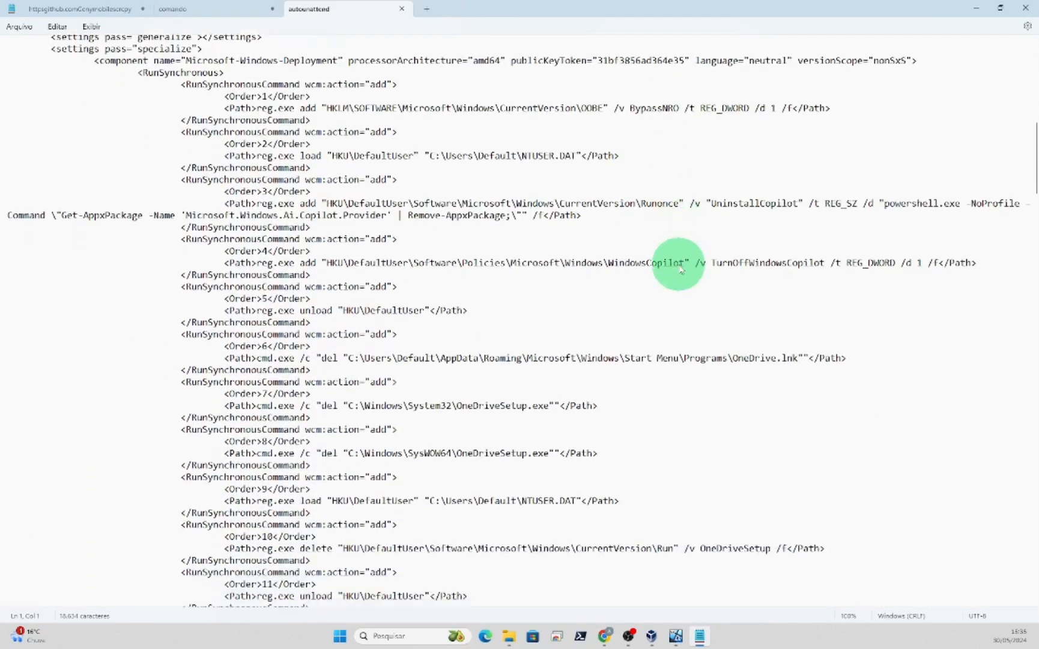
pyautogui.scroll(-4, 681, 269)
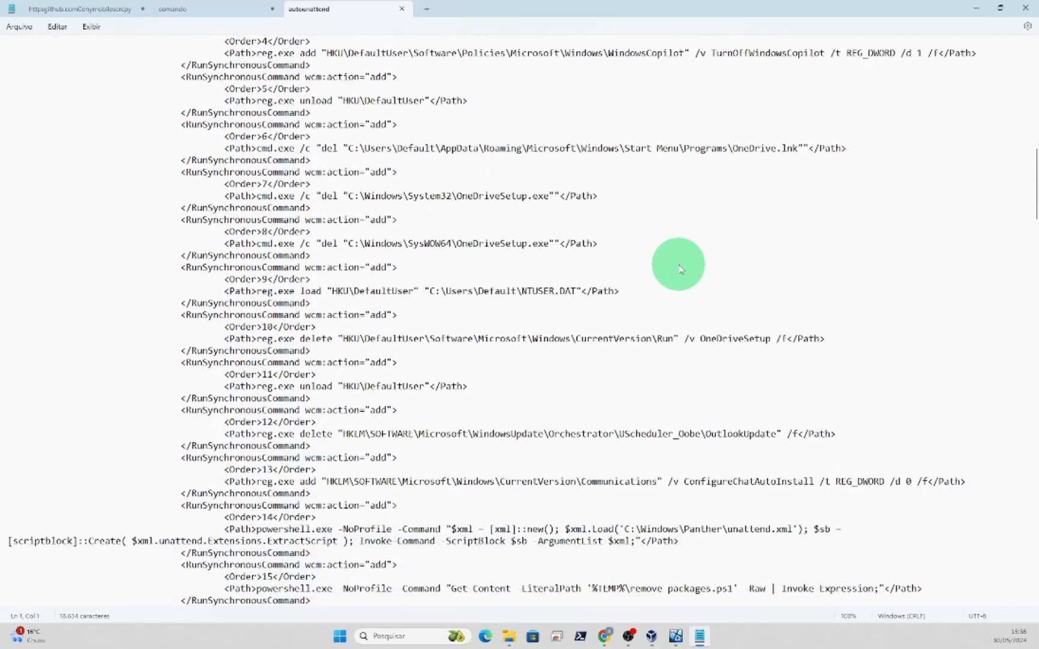
pyautogui.scroll(-20, 680, 269)
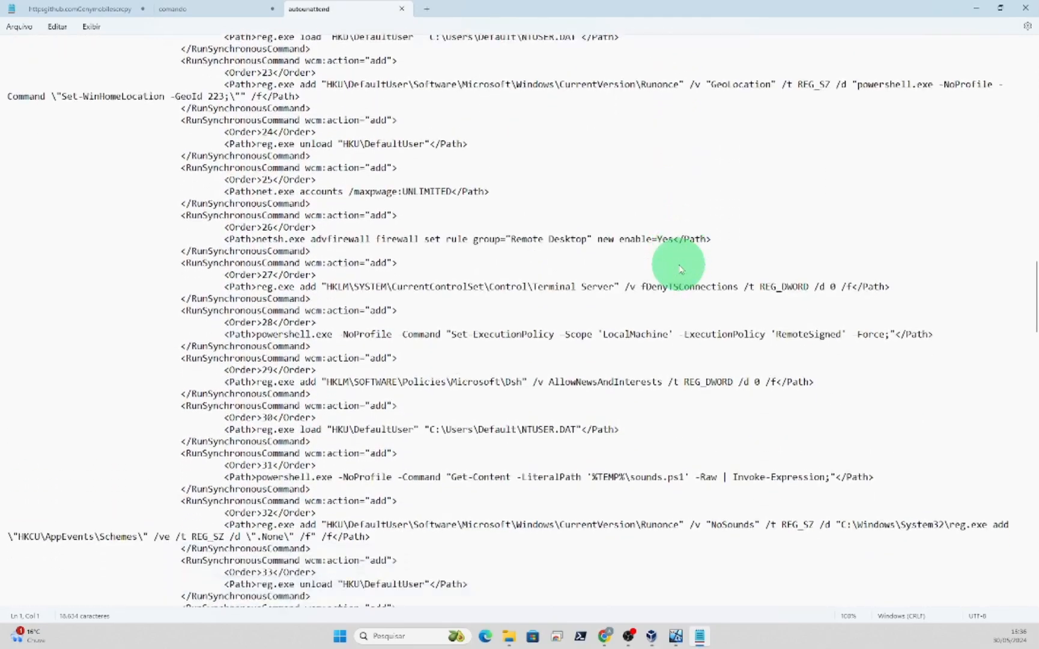
pyautogui.scroll(-8, 680, 268)
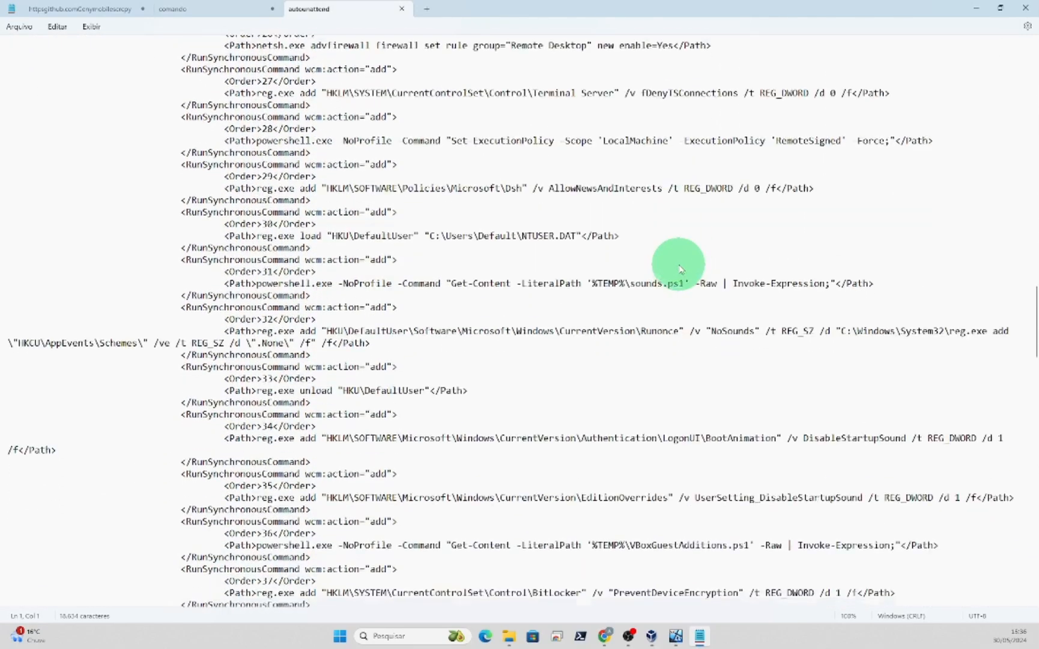
pyautogui.scroll(-13, 680, 269)
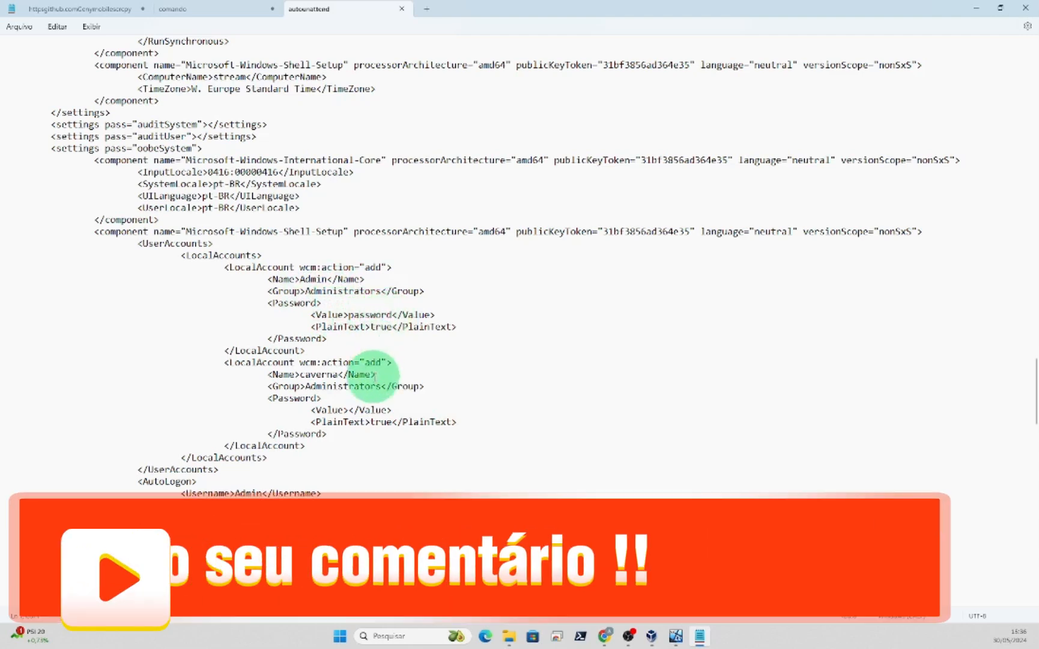
pyautogui.click(349, 409)
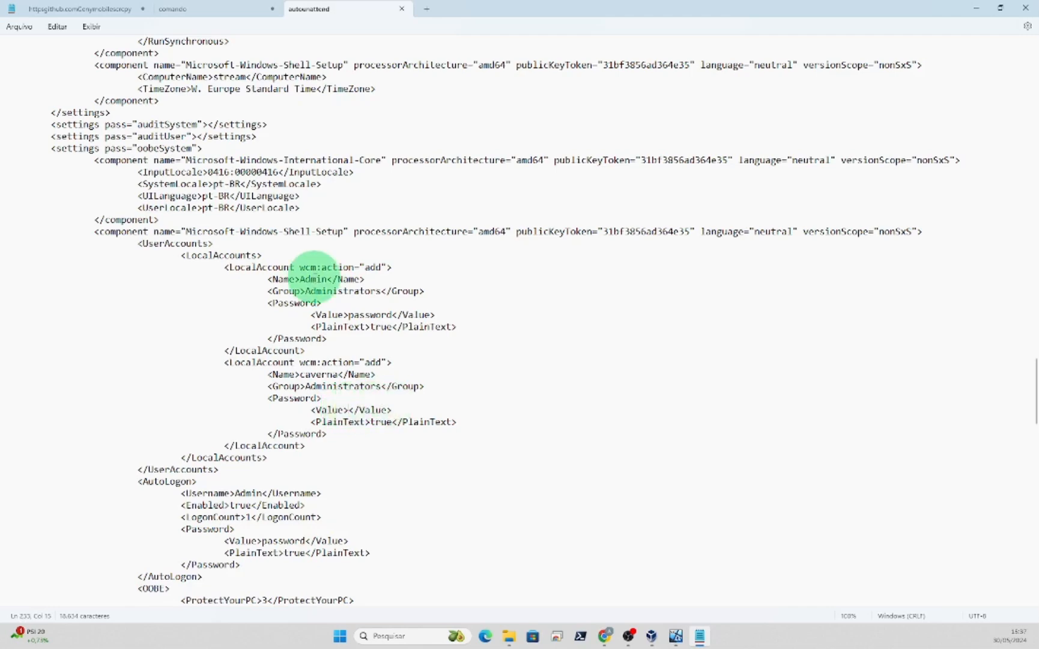
pyautogui.scroll(-5, 415, 301)
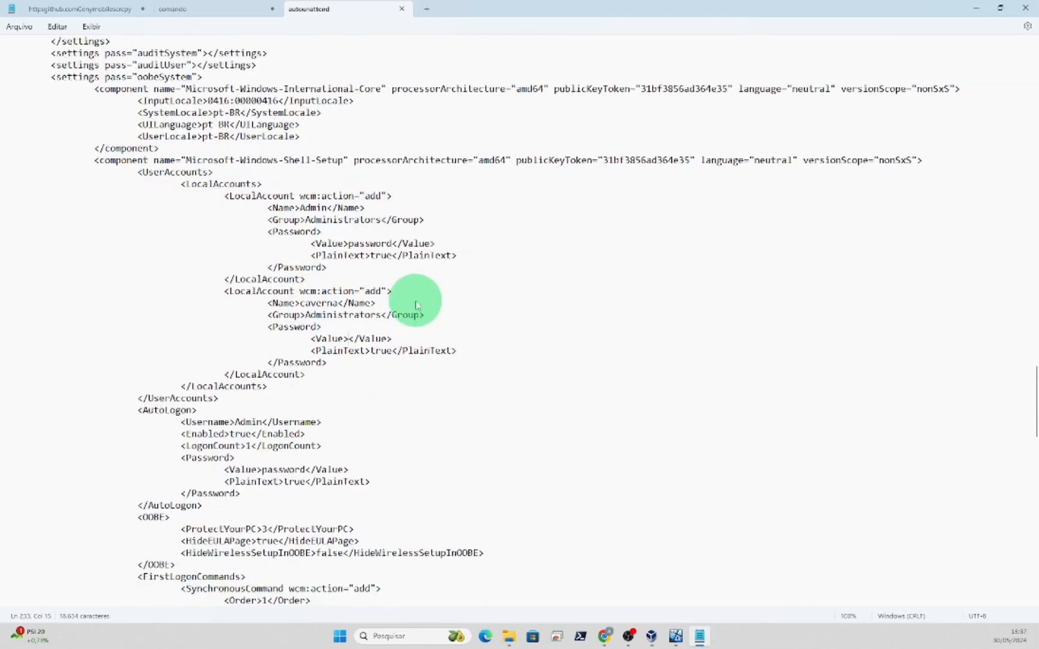
pyautogui.scroll(-3, 416, 305)
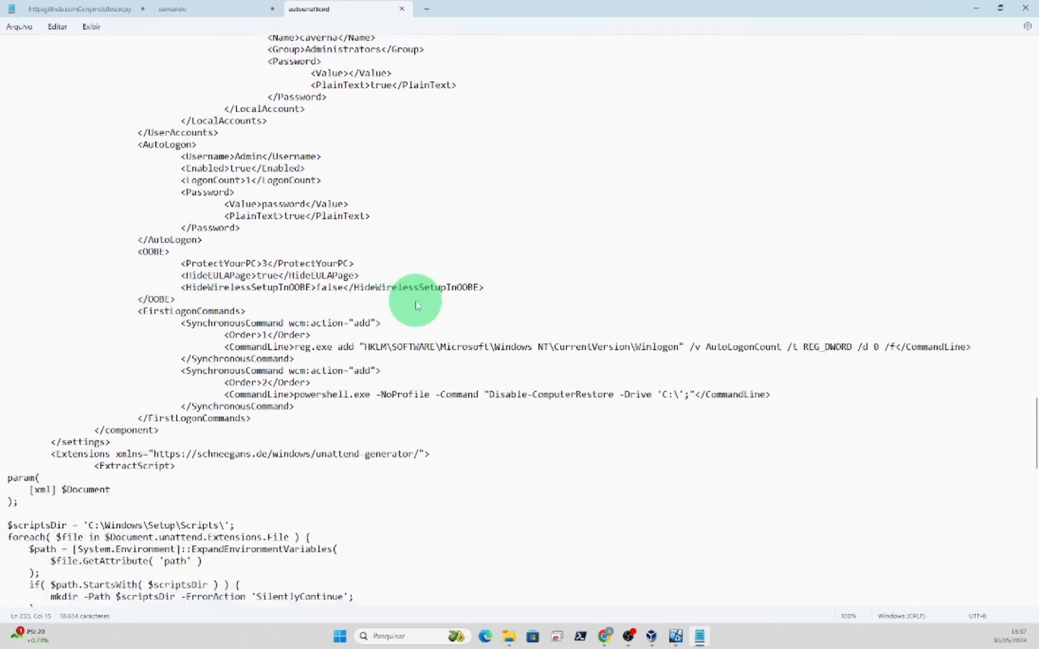
pyautogui.scroll(11, 416, 306)
pyautogui.scroll(3, 415, 305)
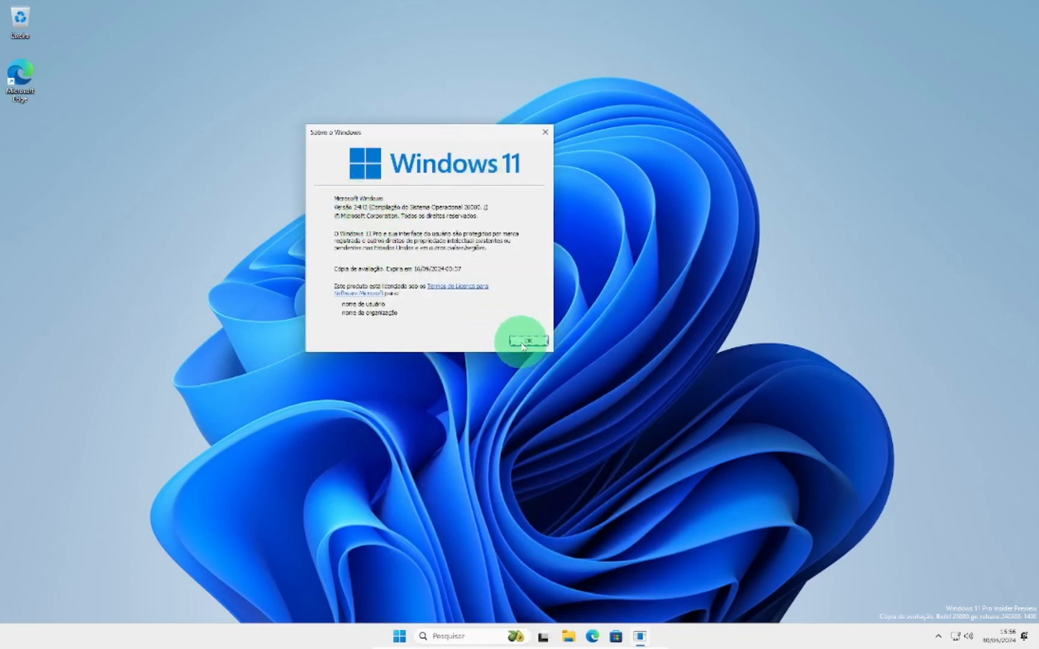
# Step: Close the Windows version information on the installed system and open its System settings
pyautogui.click(522, 342)
pyautogui.rightClick(411, 637)
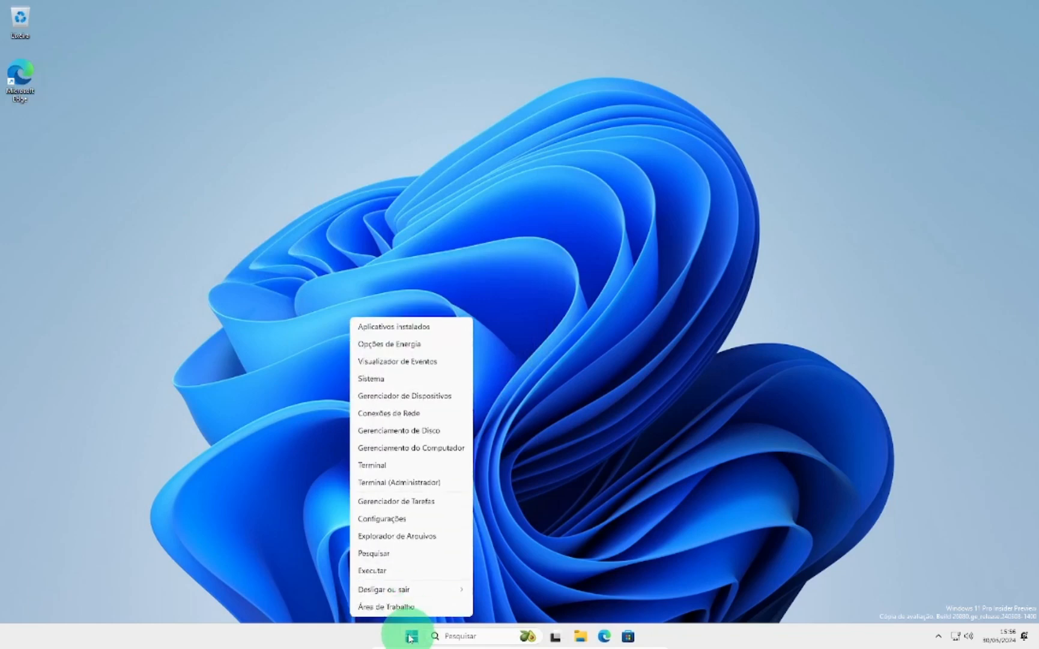
pyautogui.click(391, 376)
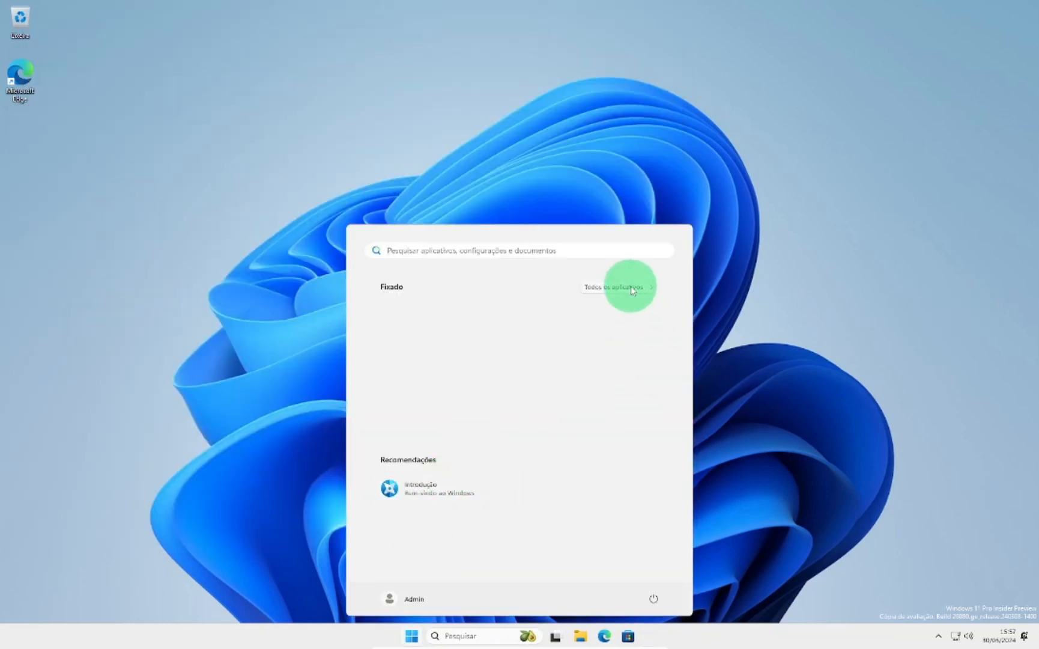
# Step: Examine the complete list of installed applications on the new Windows system, from Acessibilidade to Terminal, and close the list
pyautogui.click(631, 287)
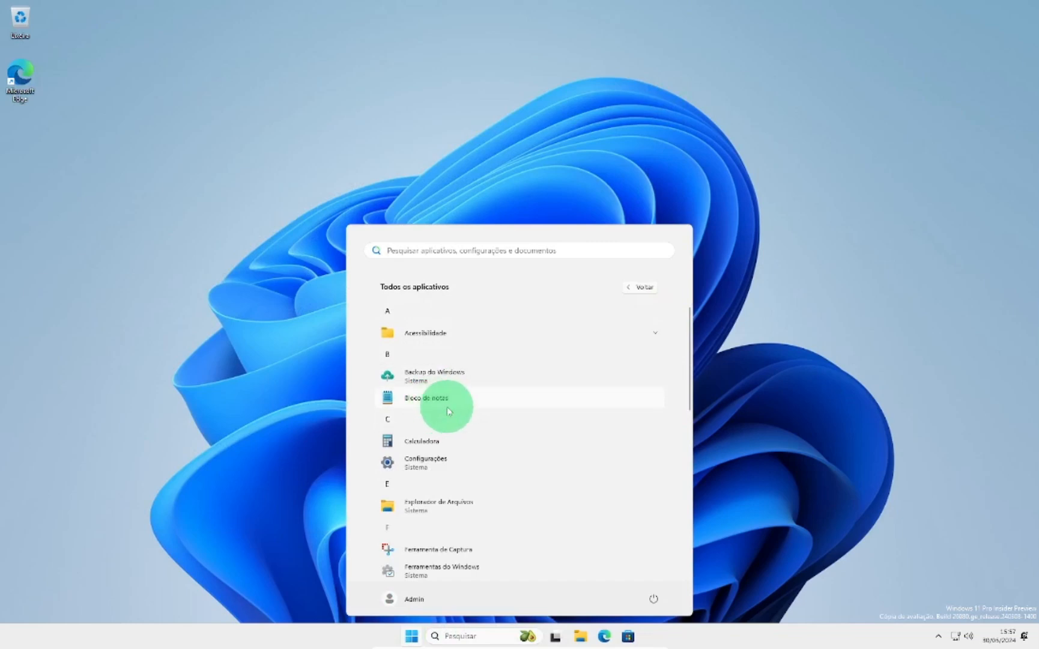
pyautogui.scroll(-3, 447, 407)
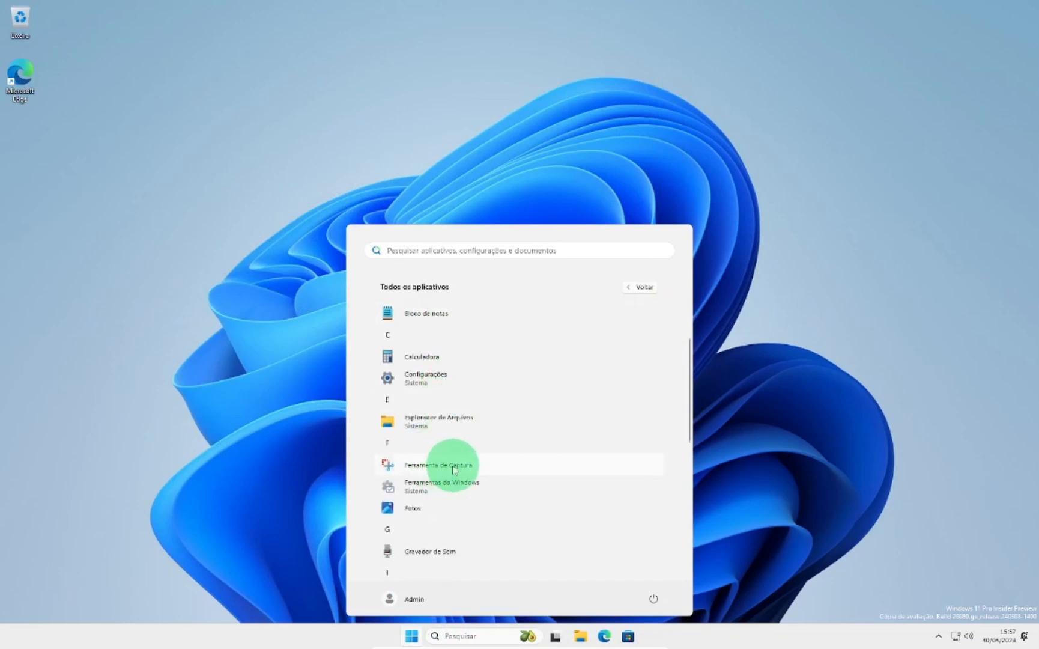
pyautogui.scroll(-4, 448, 478)
pyautogui.scroll(3, 454, 478)
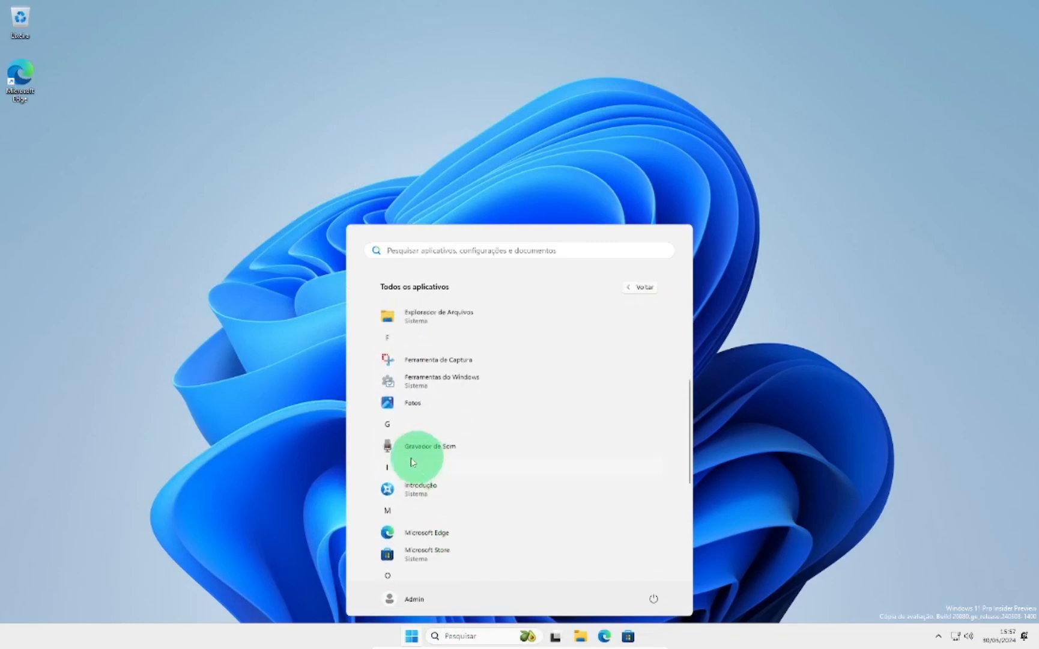
pyautogui.scroll(-8, 555, 481)
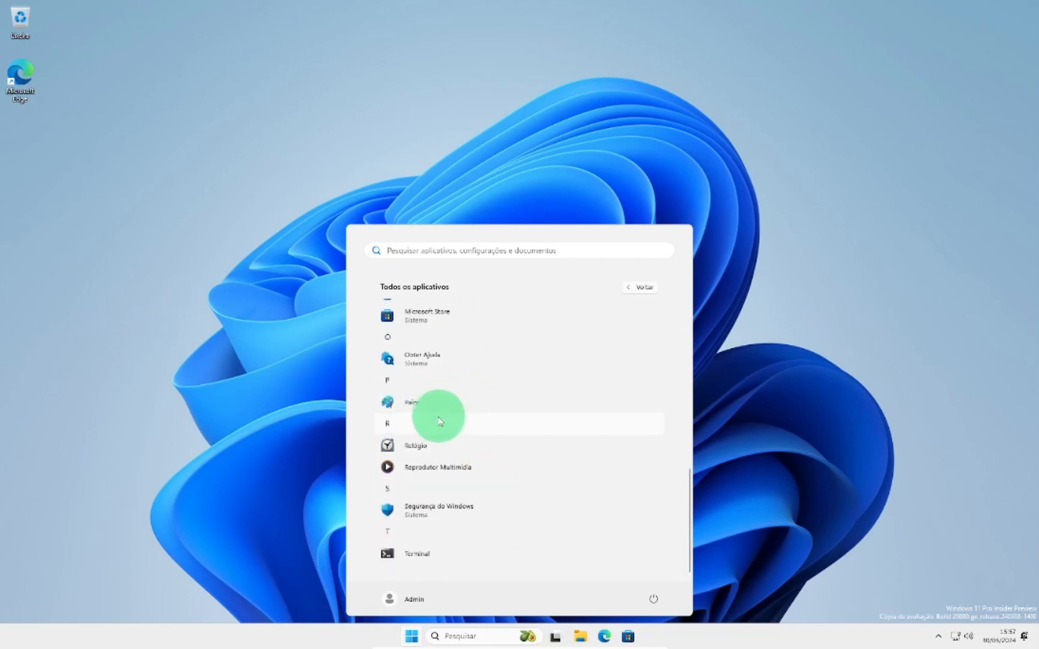
pyautogui.scroll(8, 475, 435)
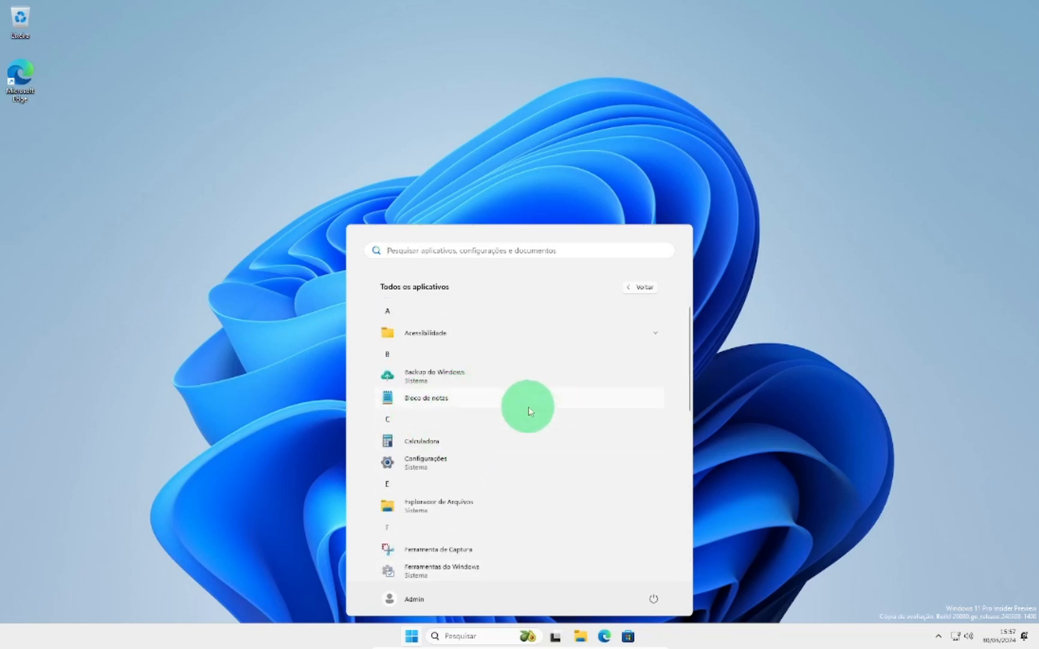
pyautogui.click(696, 173)
pyautogui.click(412, 635)
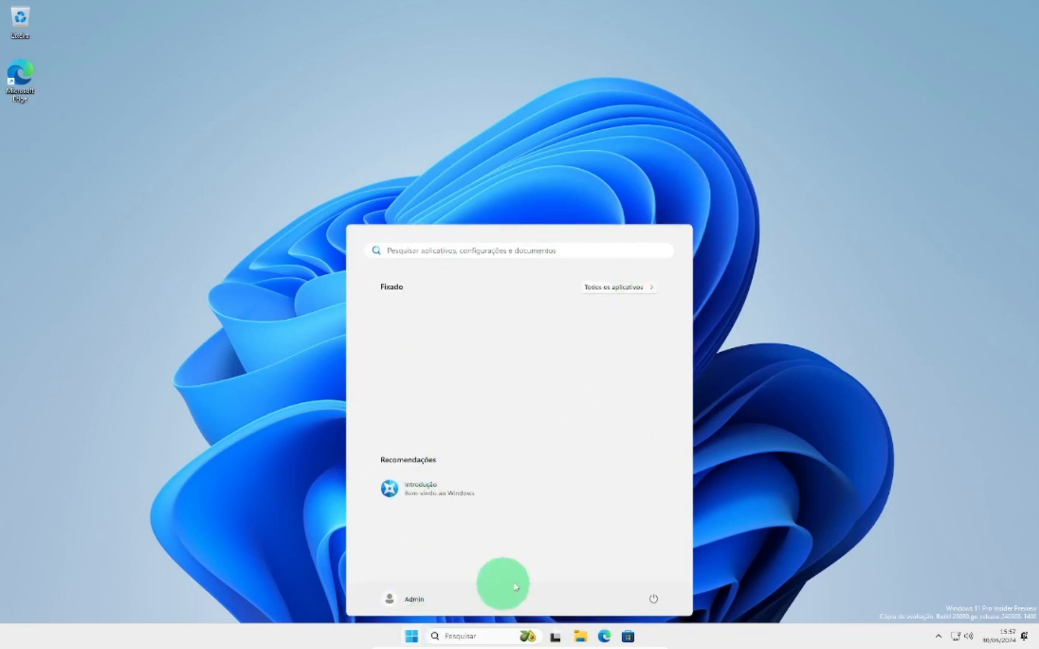
pyautogui.click(941, 493)
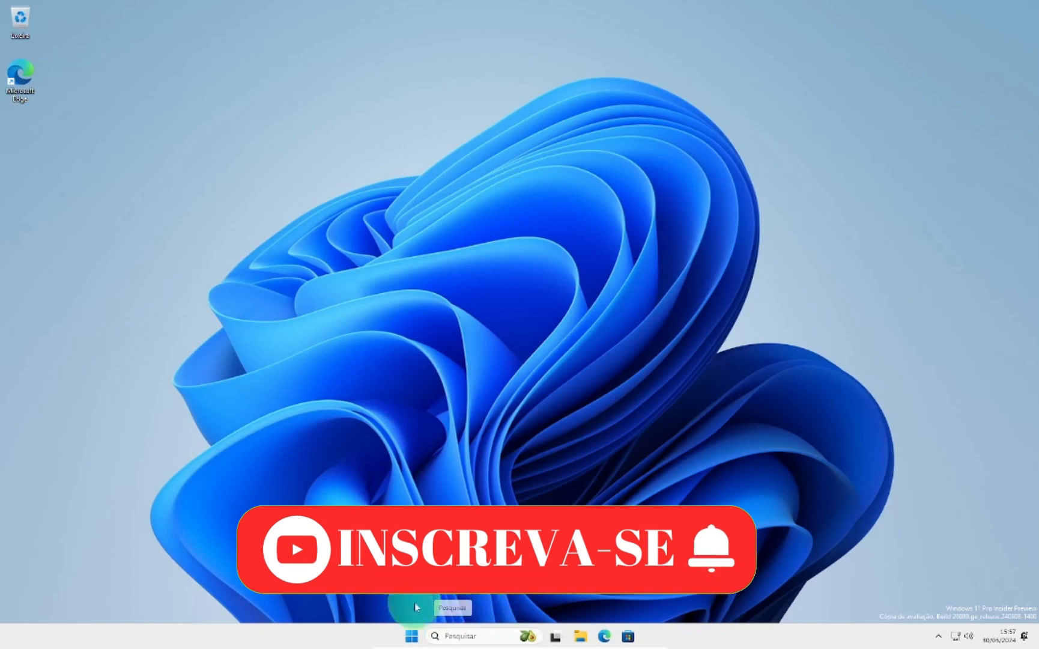
pyautogui.click(416, 629)
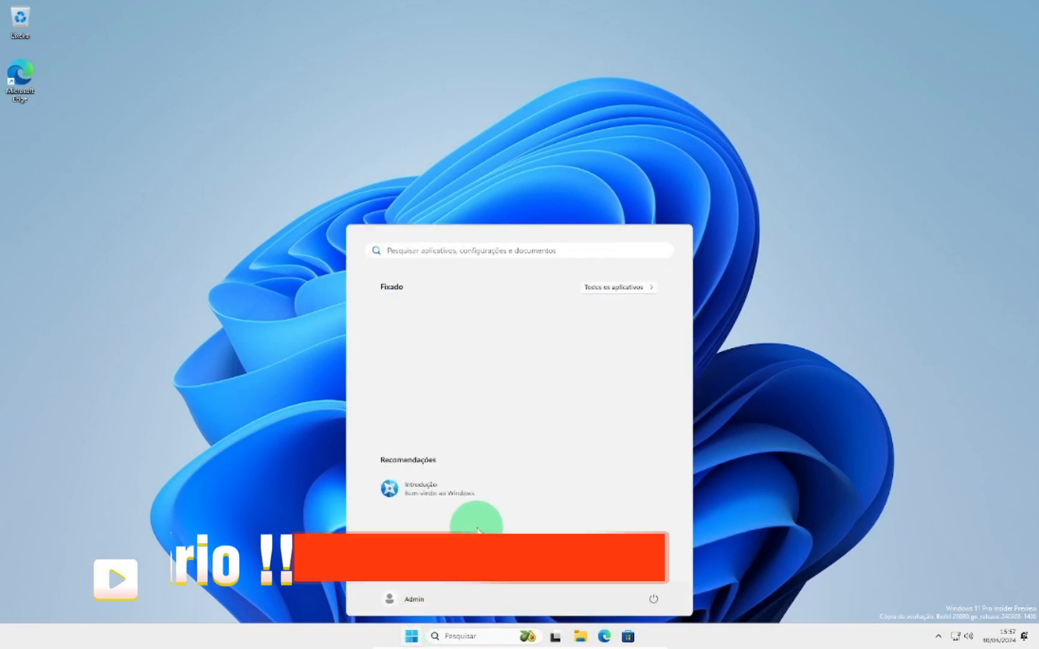